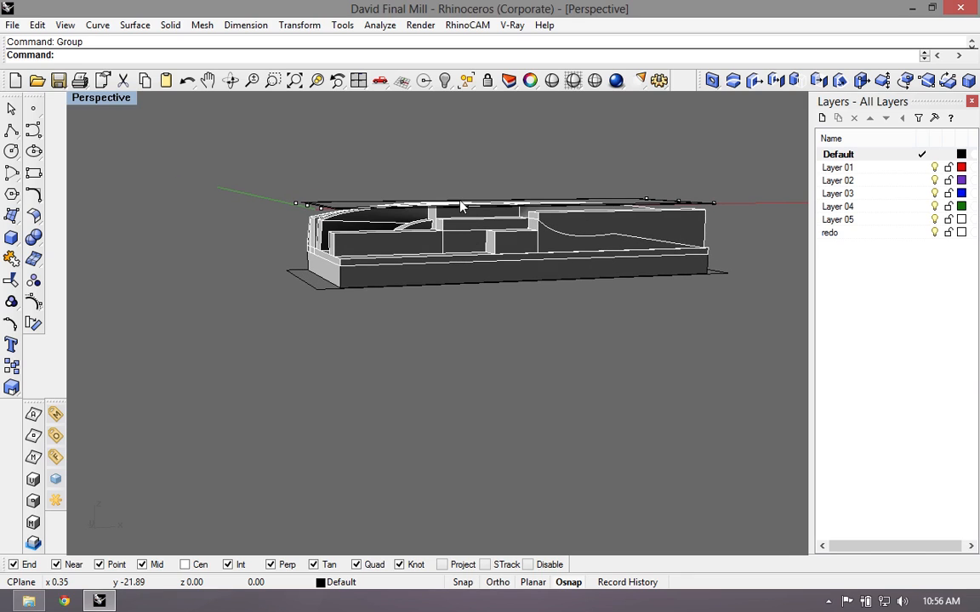
pyautogui.scroll(2, 457, 208)
pyautogui.scroll(-1, 456, 209)
pyautogui.moveTo(343, 263); pyautogui.dragTo(502, 314, button='right')
pyautogui.scroll(-6, 392, 228)
pyautogui.moveTo(406, 259); pyautogui.dragTo(451, 316, button='right')
pyautogui.scroll(4, 379, 314)
pyautogui.click(387, 317)
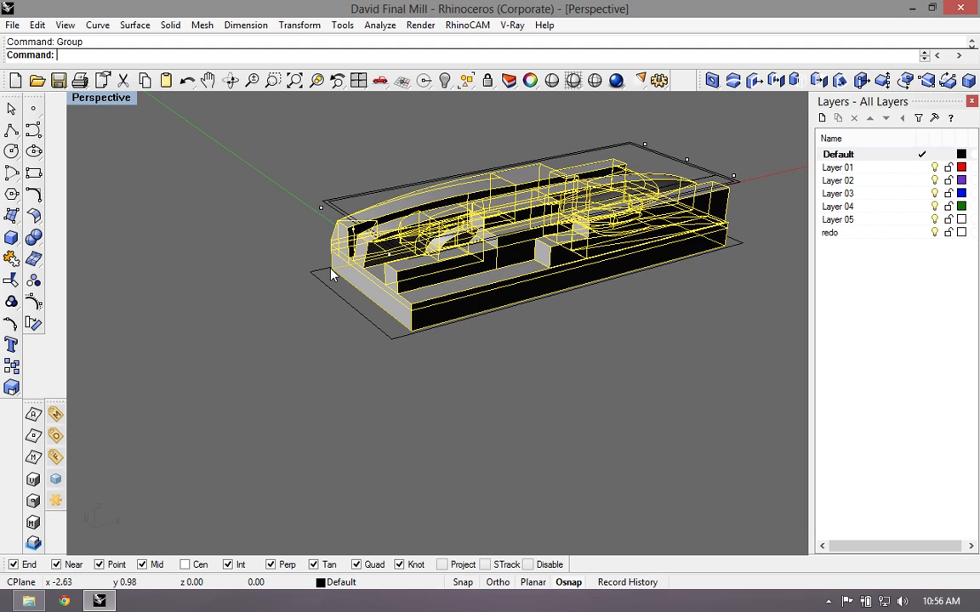
pyautogui.press('Delete')
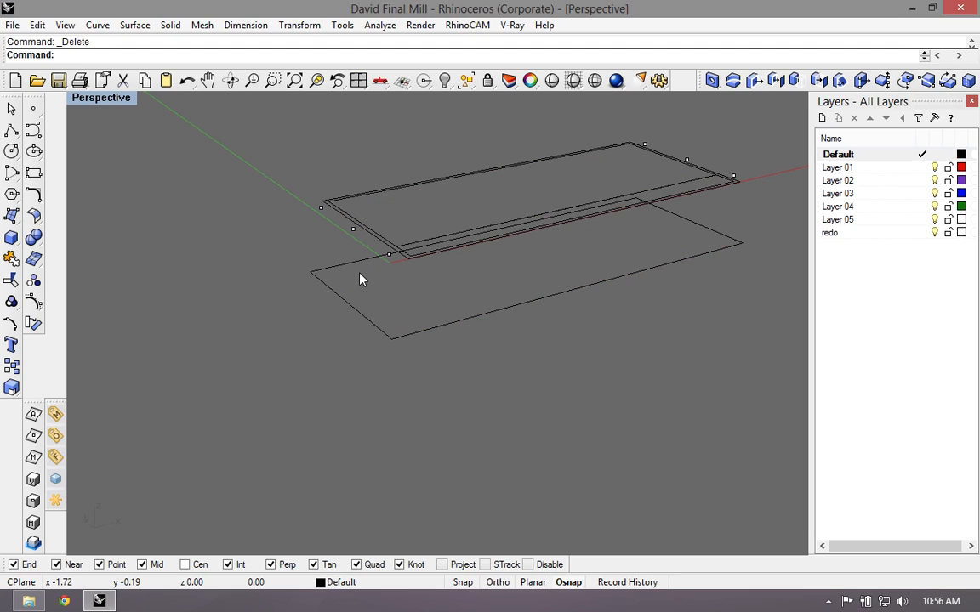
pyautogui.hotkey('ctrl', 'z')
# Step: Launch RhinoCAM2012 and look over the available machining operation types
pyautogui.write('Rhino')
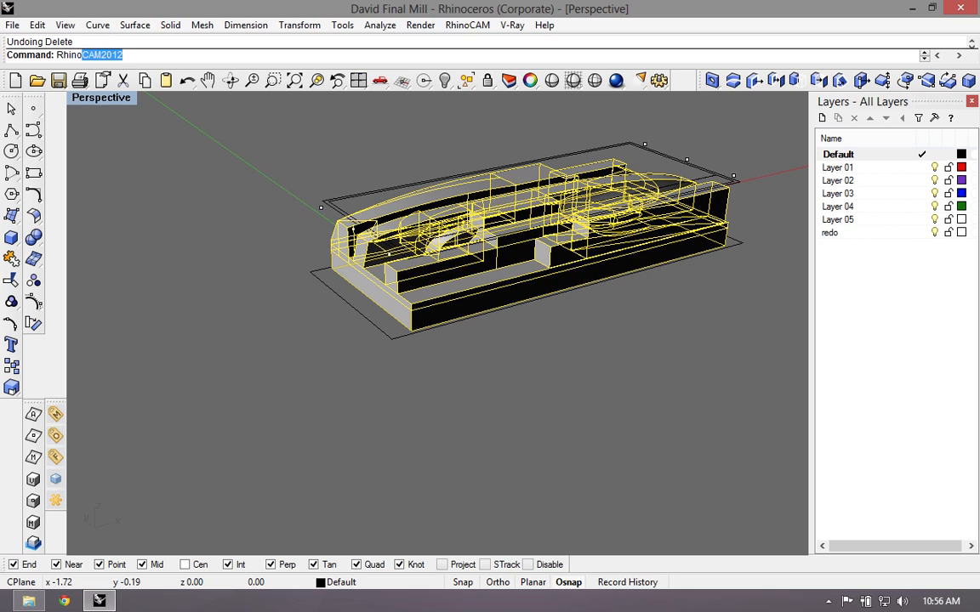
pyautogui.press('Return')
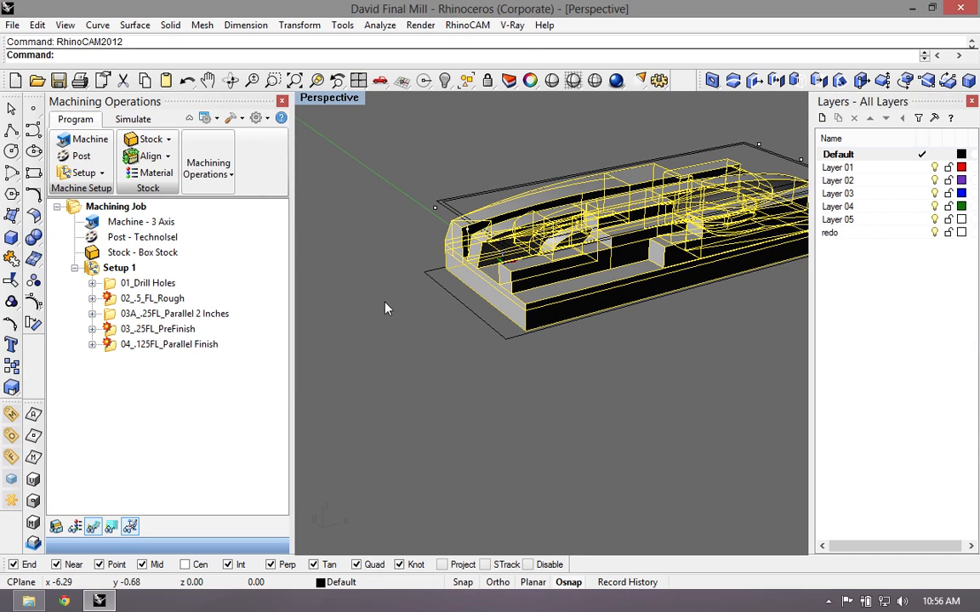
pyautogui.scroll(-5, 386, 302)
pyautogui.scroll(5, 558, 217)
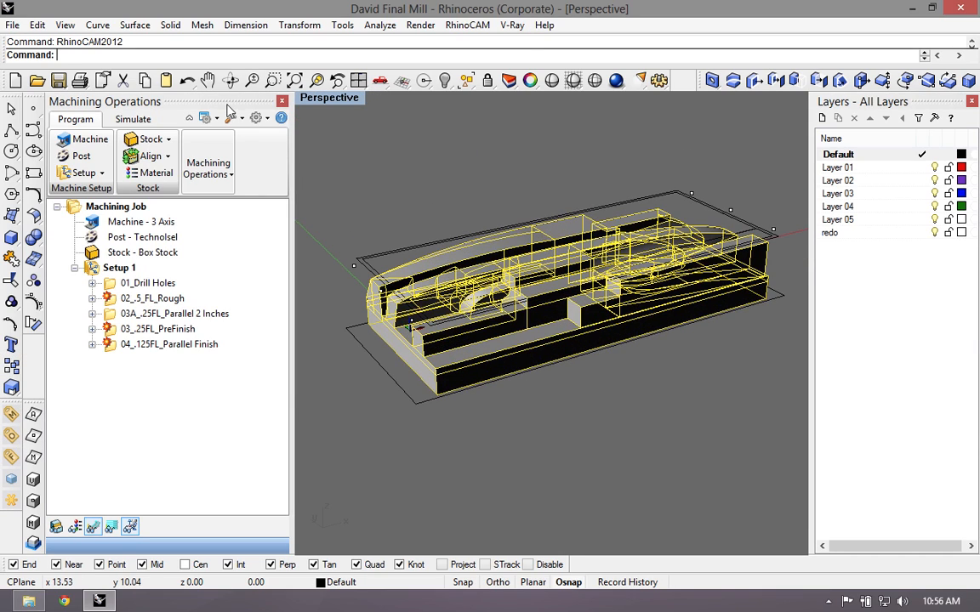
pyautogui.click(225, 166)
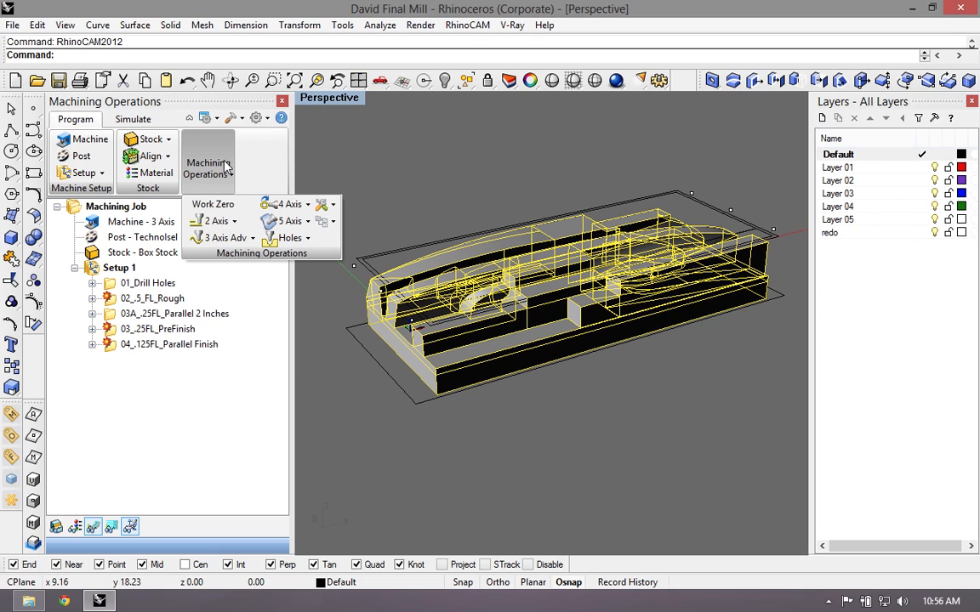
pyautogui.click(170, 369)
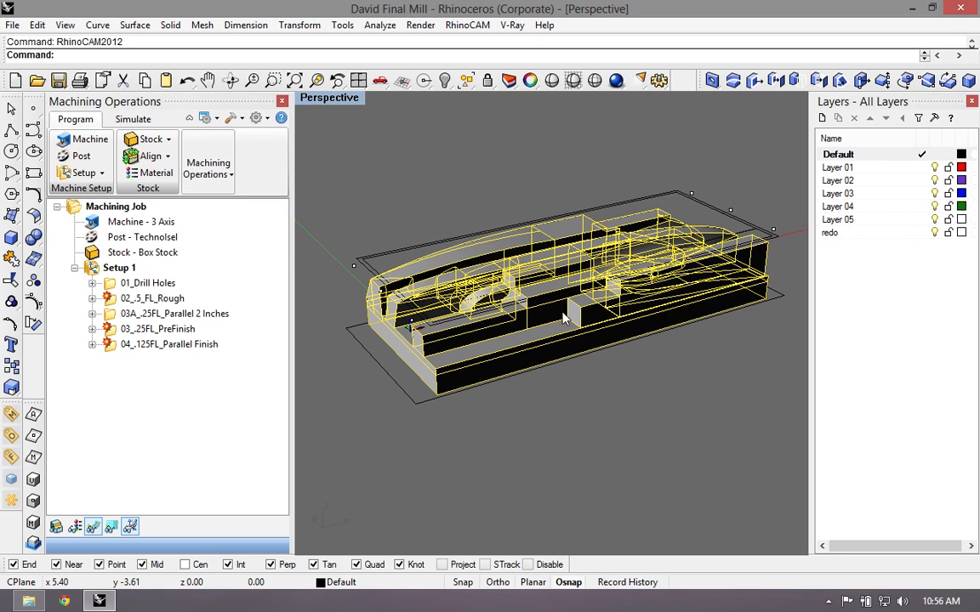
# Step: Deselect the model and select the six drill points along both short ends of the part
pyautogui.scroll(-5, 567, 273)
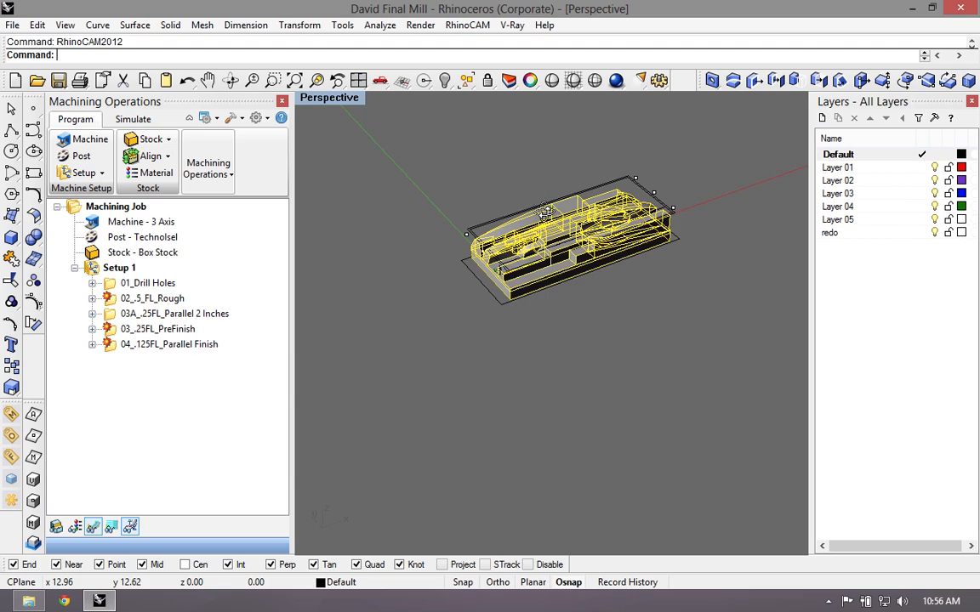
pyautogui.scroll(3, 549, 223)
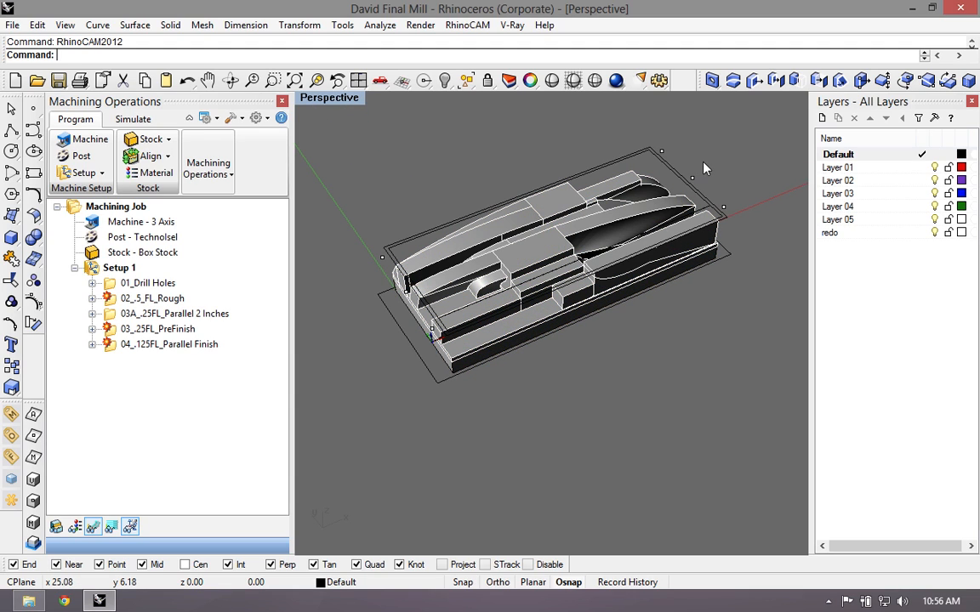
pyautogui.scroll(2, 429, 191)
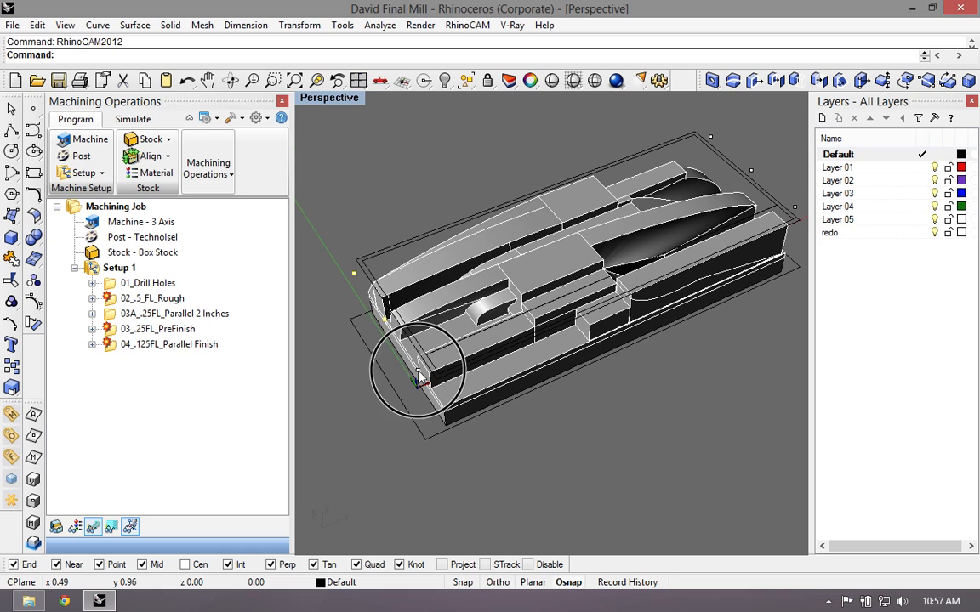
pyautogui.click(745, 165)
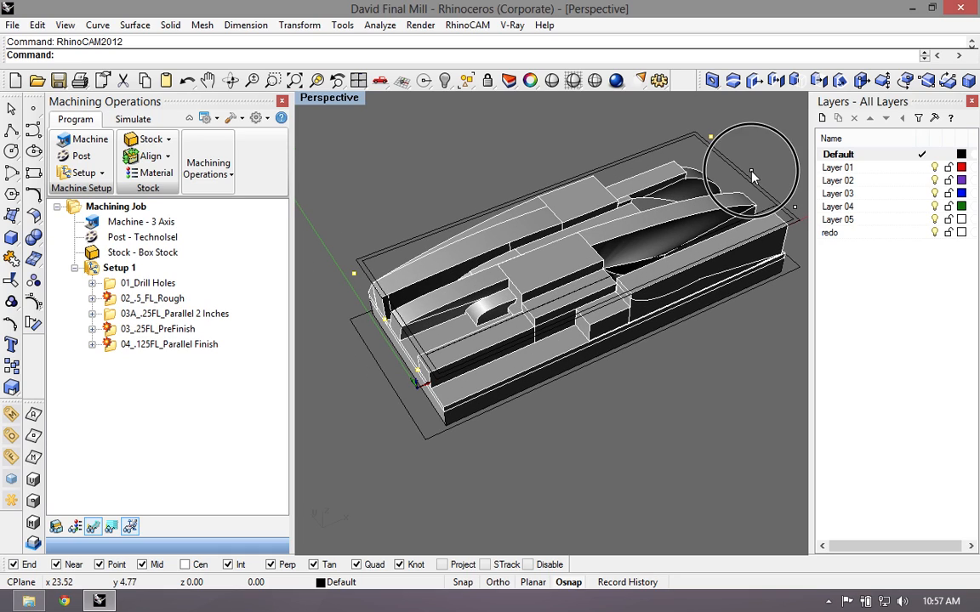
pyautogui.scroll(-3, 555, 109)
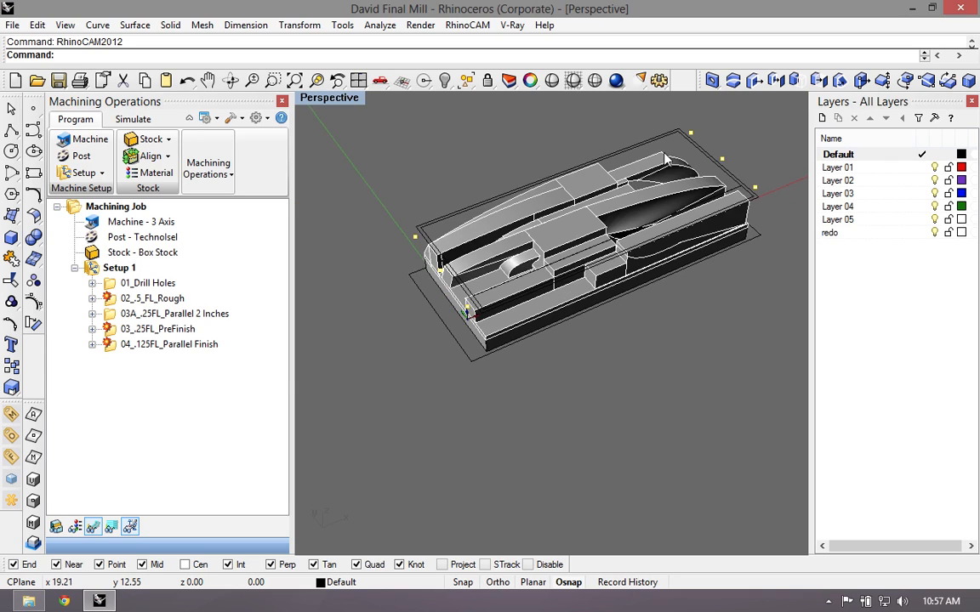
# Step: Maximize the Top view and inspect the corner drill point between the stock edge and the model
pyautogui.moveTo(701, 149); pyautogui.dragTo(602, 147, button='right')
pyautogui.doubleClick(341, 101)
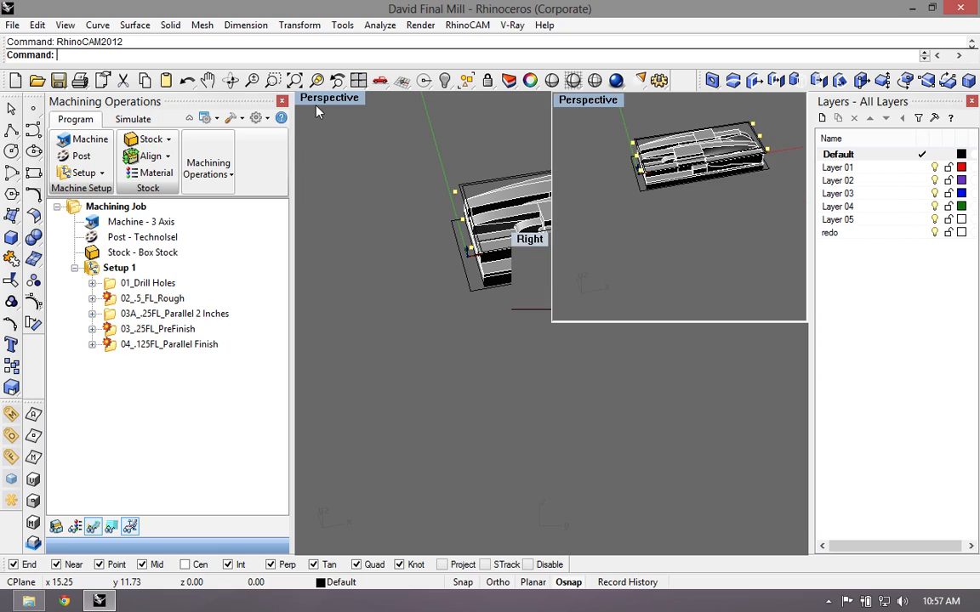
pyautogui.doubleClick(312, 103)
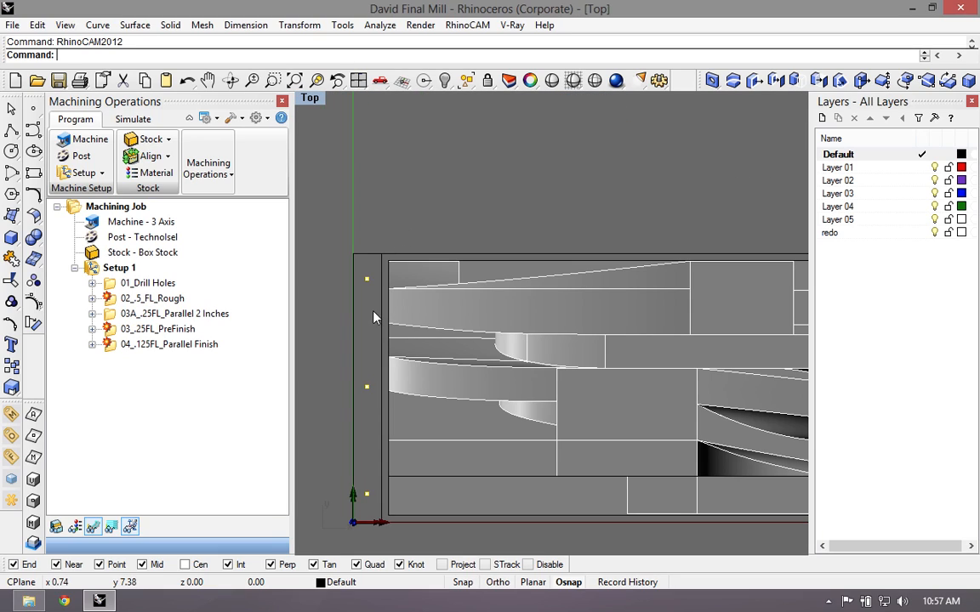
pyautogui.scroll(6, 372, 306)
pyautogui.scroll(4, 363, 275)
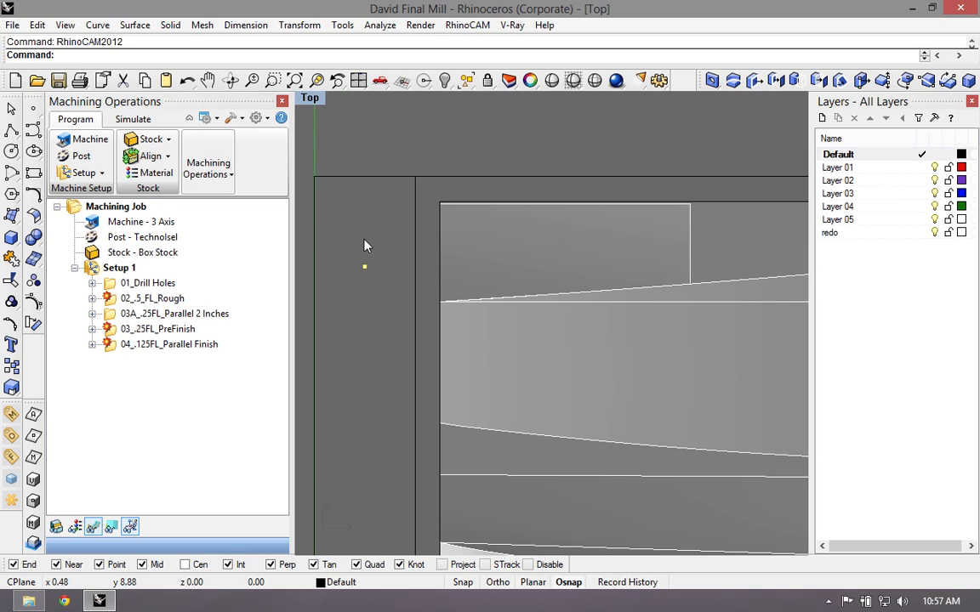
# Step: Rename the 01_Drill Holes operation folder as 01_.5_Drill Holes
pyautogui.click(132, 284)
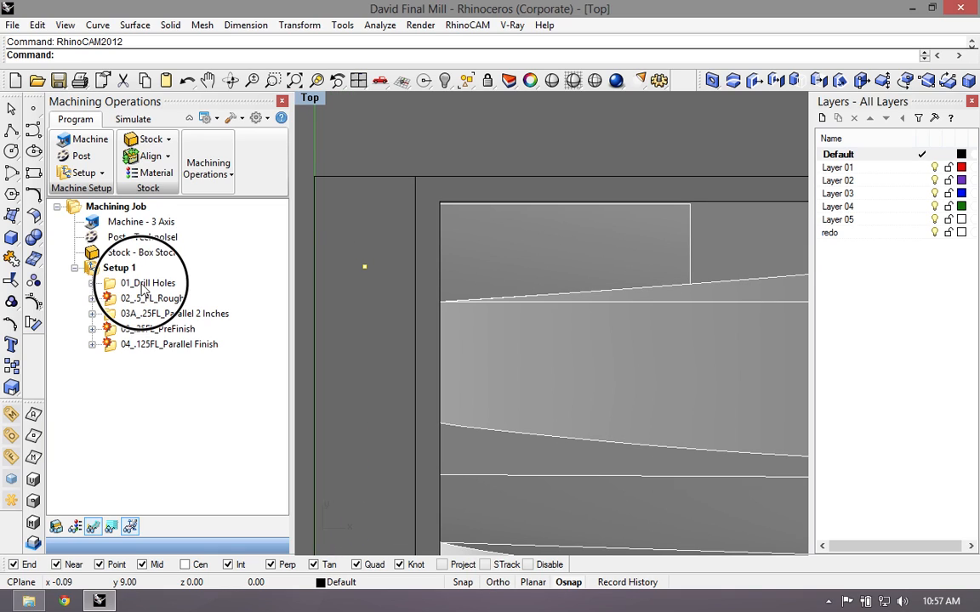
pyautogui.click(133, 286)
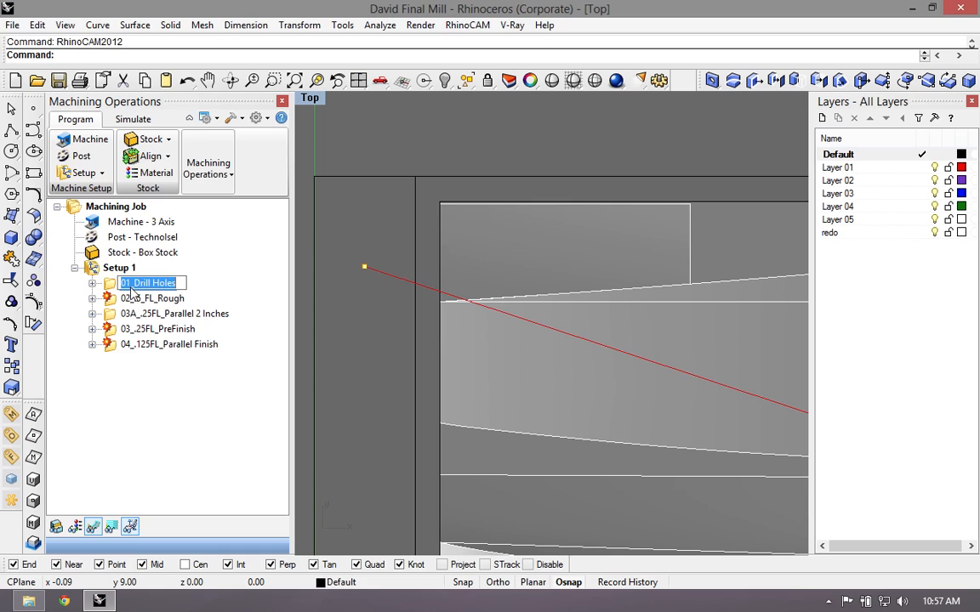
pyautogui.click(134, 285)
pyautogui.write('.5_')
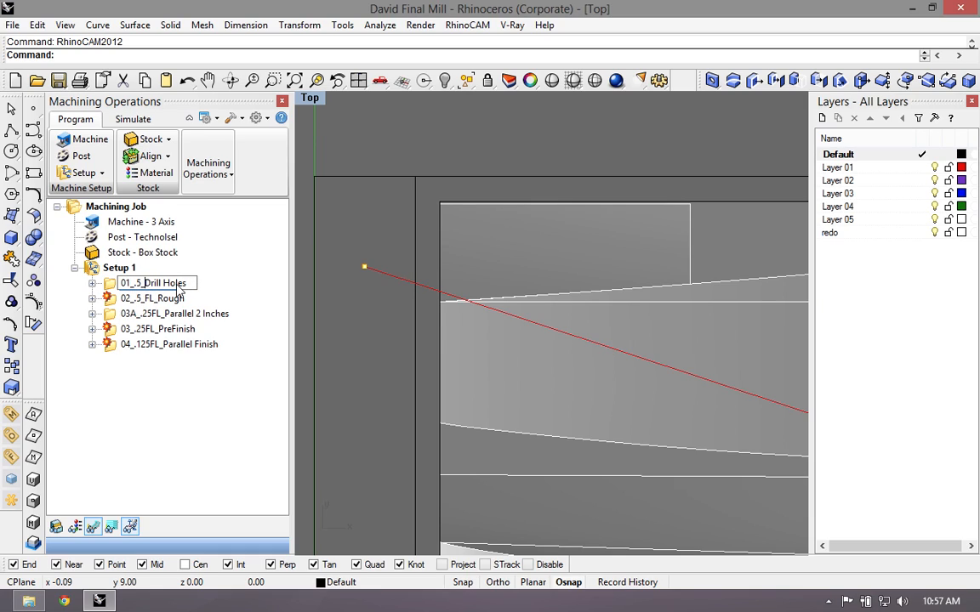
pyautogui.click(369, 240)
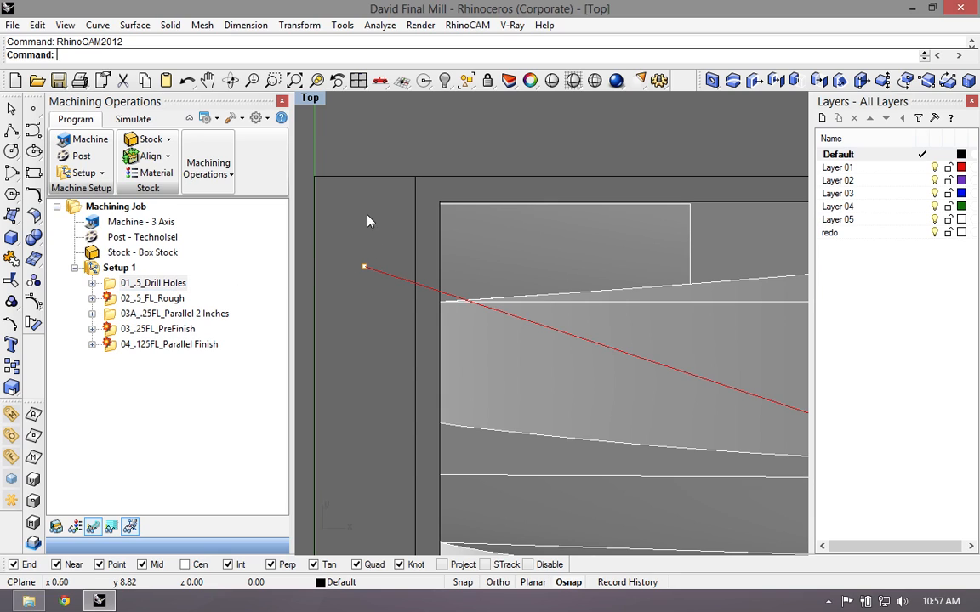
# Step: Return to the maximized Perspective view and examine the drill toolpaths at the end of the model
pyautogui.doubleClick(315, 101)
pyautogui.click(599, 103)
pyautogui.doubleClick(599, 103)
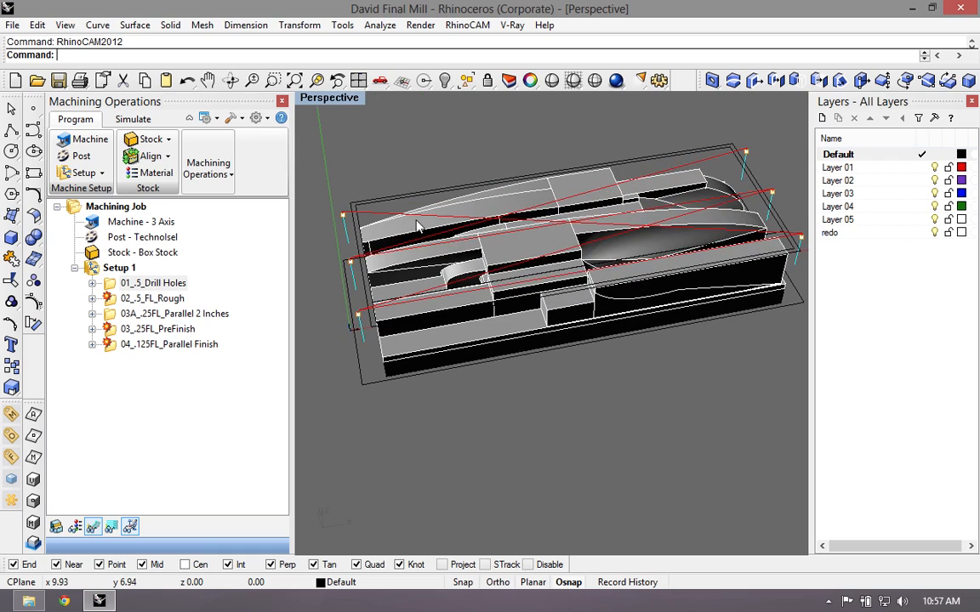
pyautogui.scroll(-5, 682, 218)
pyautogui.scroll(8, 480, 223)
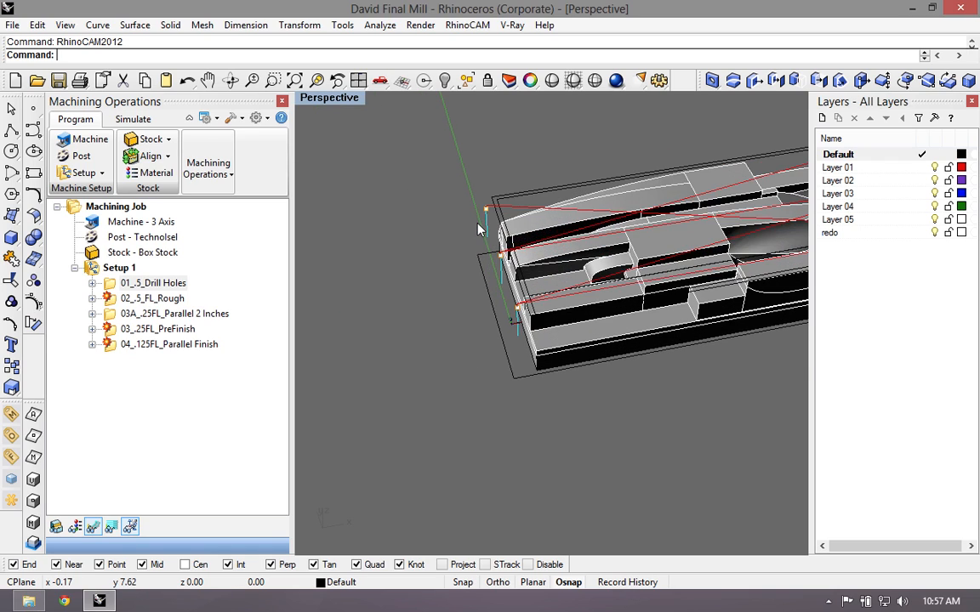
pyautogui.scroll(6, 480, 230)
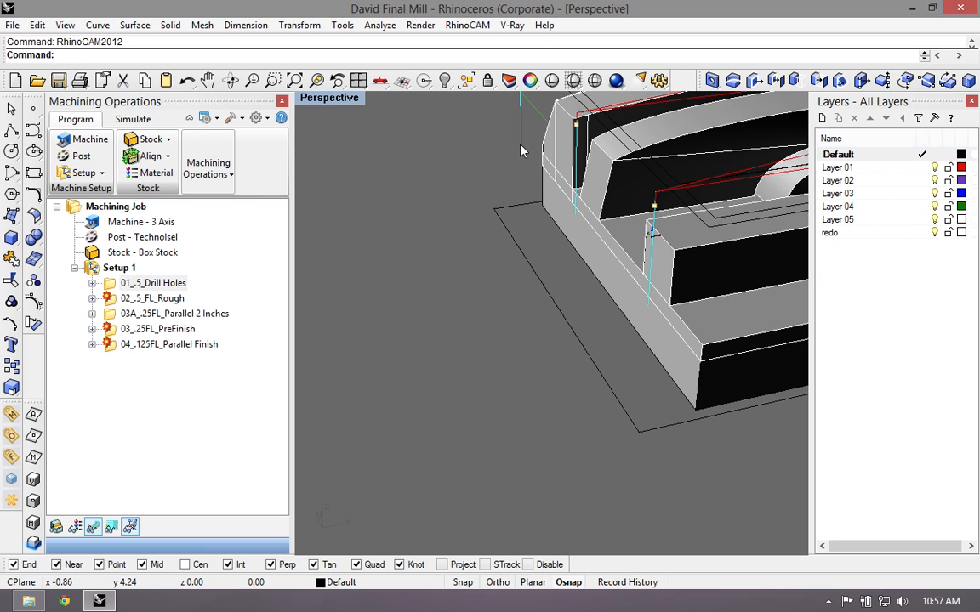
pyautogui.scroll(-8, 458, 379)
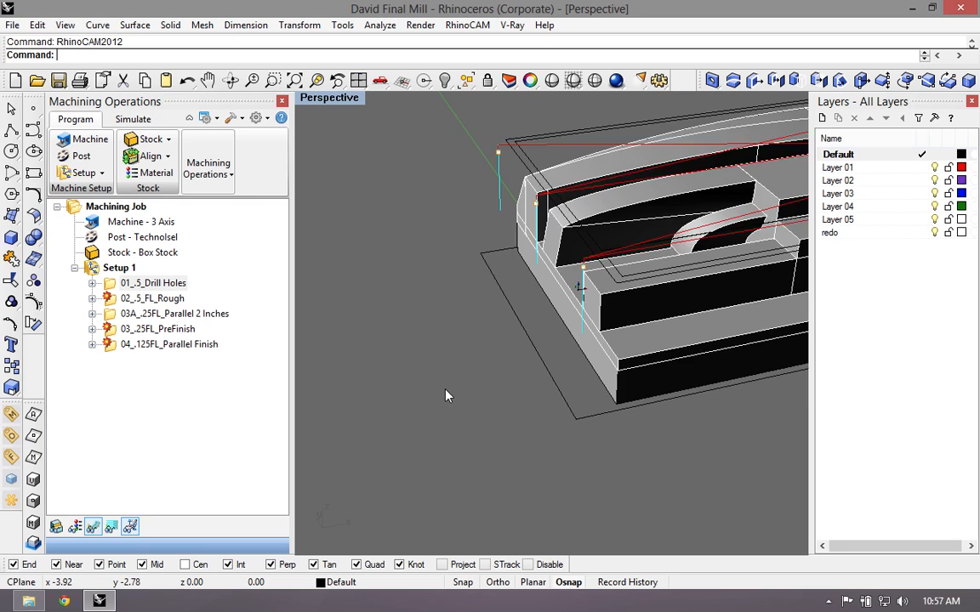
pyautogui.moveTo(458, 199); pyautogui.dragTo(461, 321, button='right')
pyautogui.scroll(3, 461, 322)
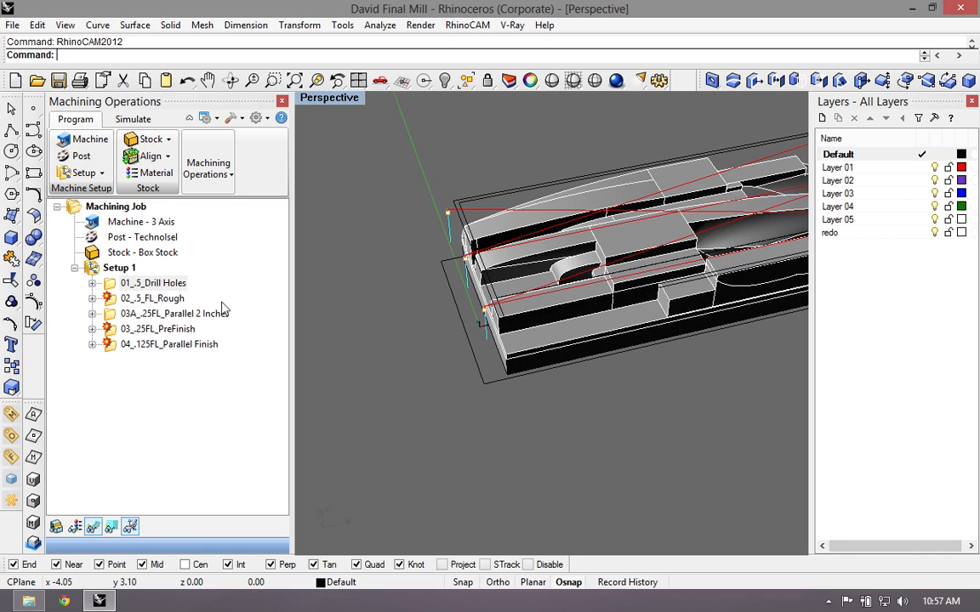
# Step: Display the 02_.5_FL_Rough toolpath and examine its roughing passes over the model
pyautogui.click(136, 299)
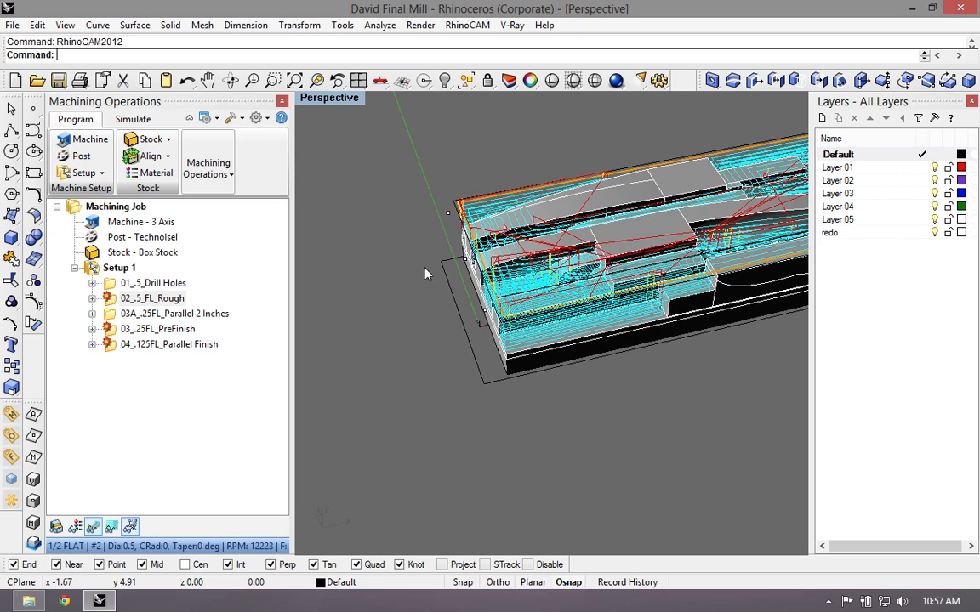
pyautogui.scroll(-5, 424, 272)
pyautogui.scroll(2, 450, 259)
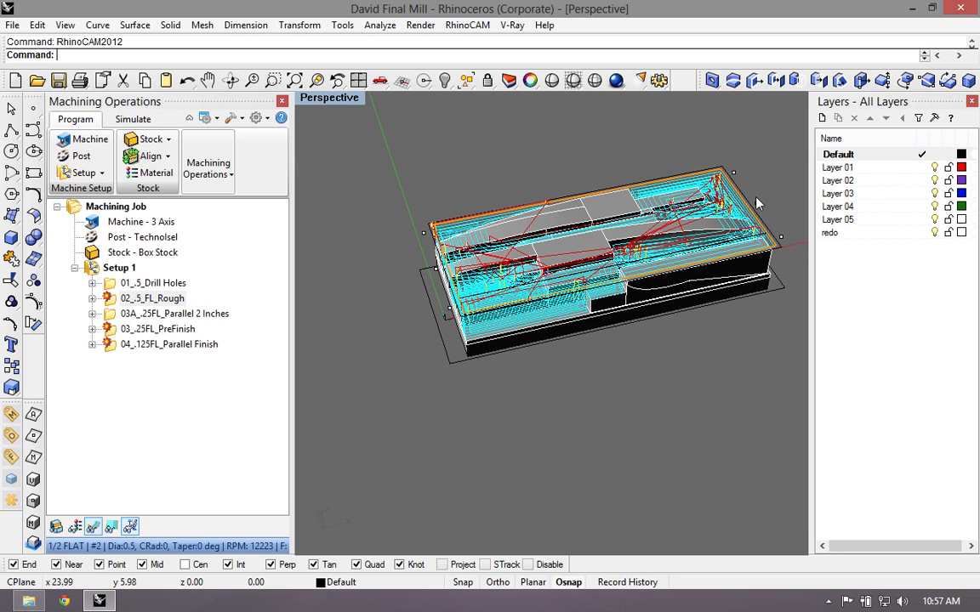
pyautogui.scroll(2, 680, 177)
pyautogui.moveTo(472, 250); pyautogui.dragTo(500, 219, button='right')
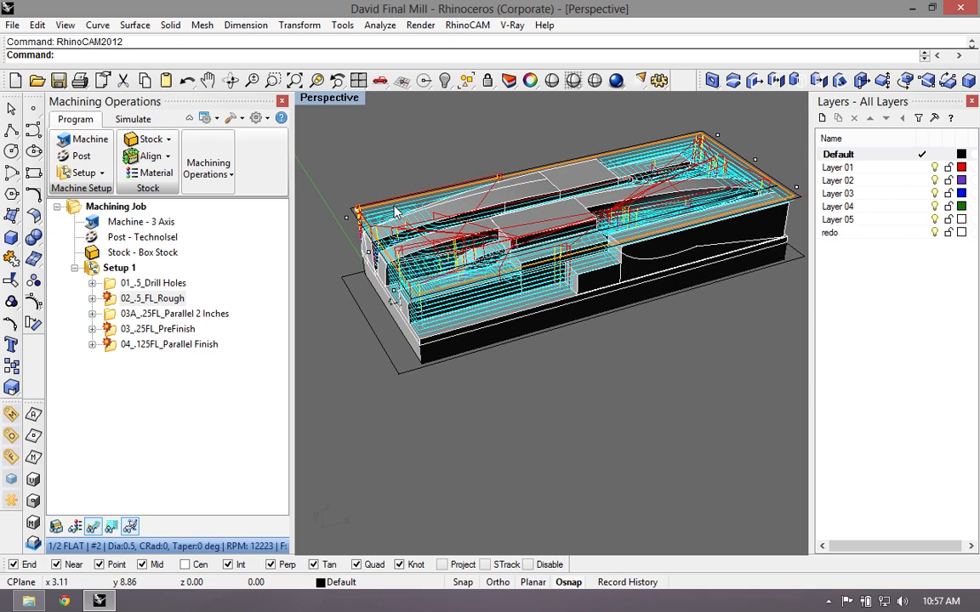
pyautogui.scroll(4, 393, 212)
pyautogui.scroll(2, 442, 186)
pyautogui.scroll(-3, 443, 186)
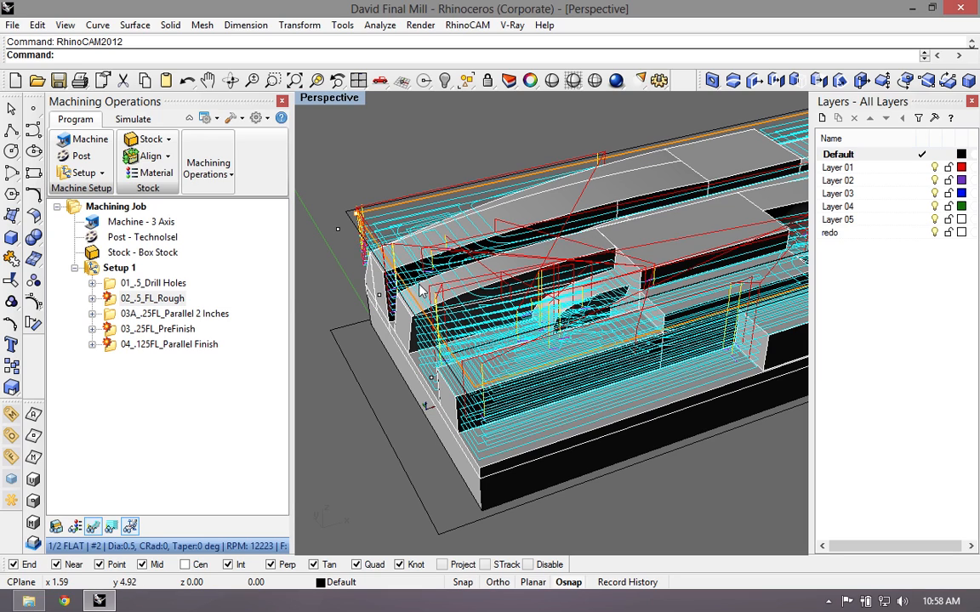
pyautogui.scroll(-3, 378, 260)
pyautogui.scroll(2, 351, 220)
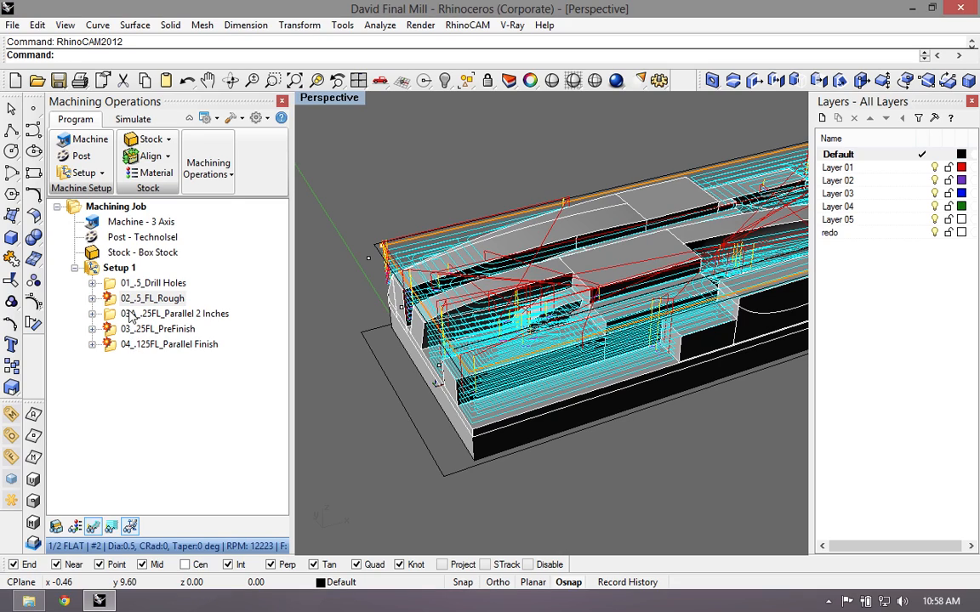
# Step: Display the 03A_.25FL_Parallel 2 Inches toolpath and examine its passes around the model's perimeter
pyautogui.click(127, 298)
pyautogui.click(126, 316)
pyautogui.click(116, 316)
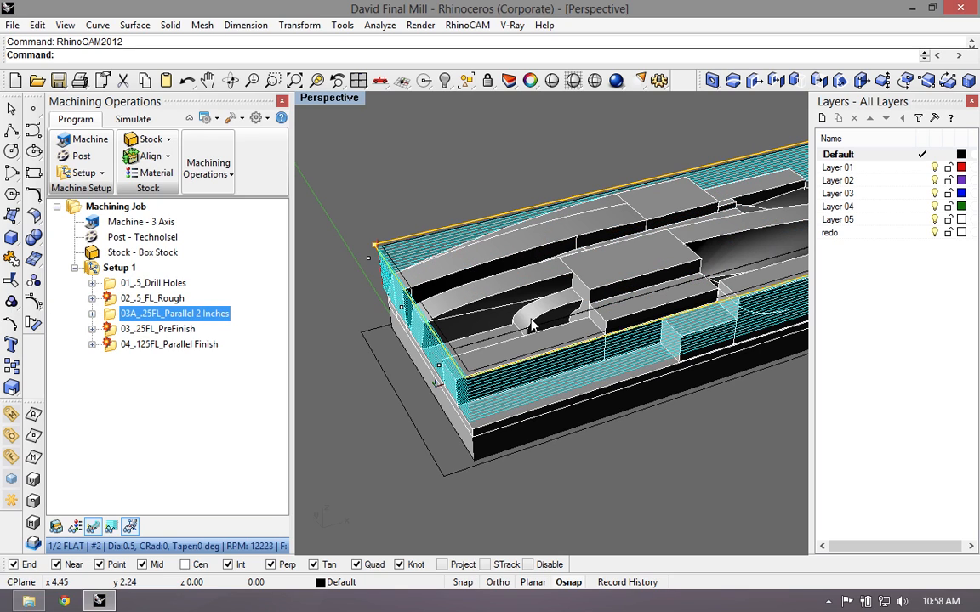
pyautogui.moveTo(532, 276); pyautogui.dragTo(421, 238, button='right')
pyautogui.scroll(2, 421, 238)
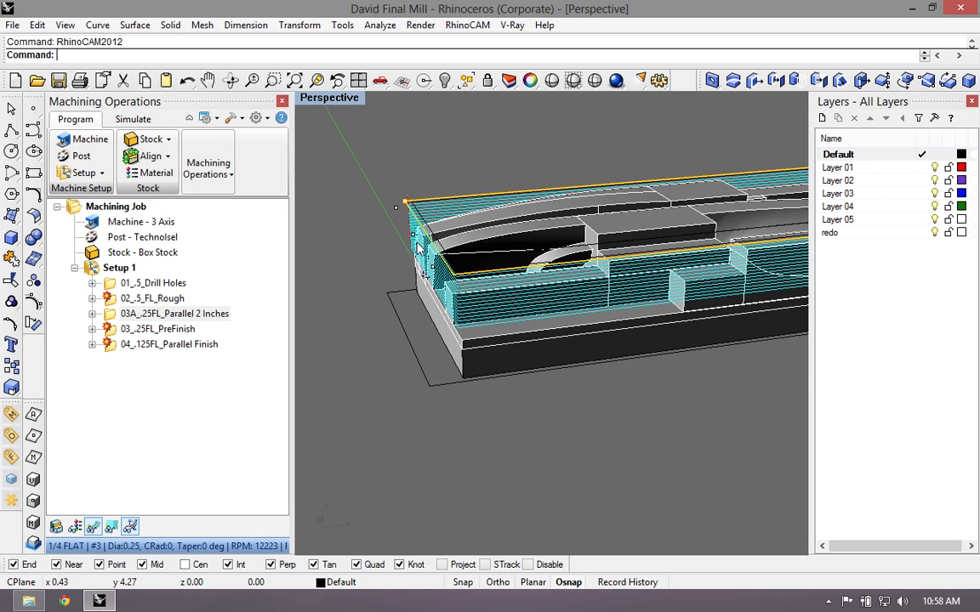
pyautogui.scroll(-2, 400, 236)
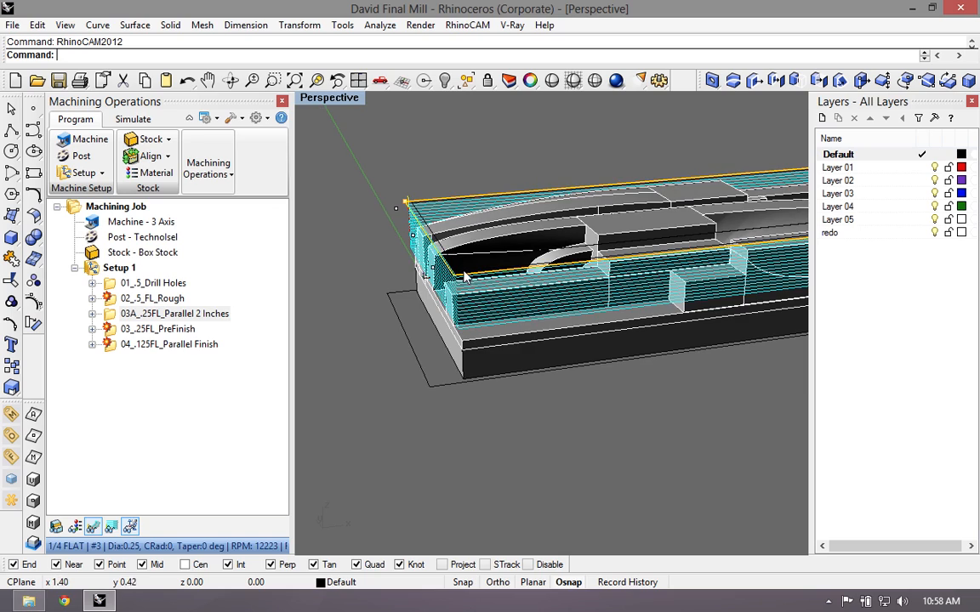
pyautogui.scroll(5, 426, 223)
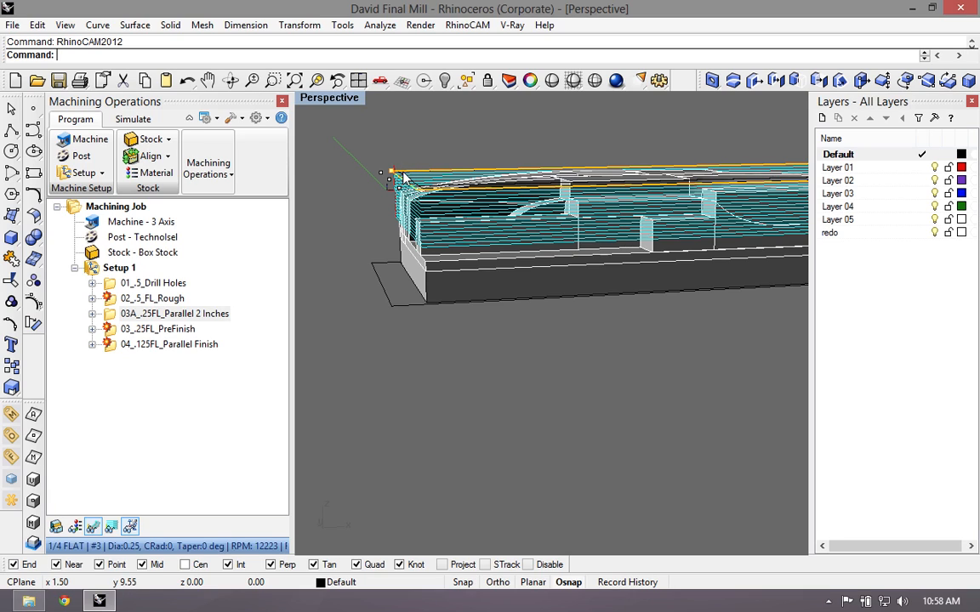
pyautogui.scroll(-5, 403, 173)
pyautogui.moveTo(413, 189); pyautogui.dragTo(408, 382, button='right')
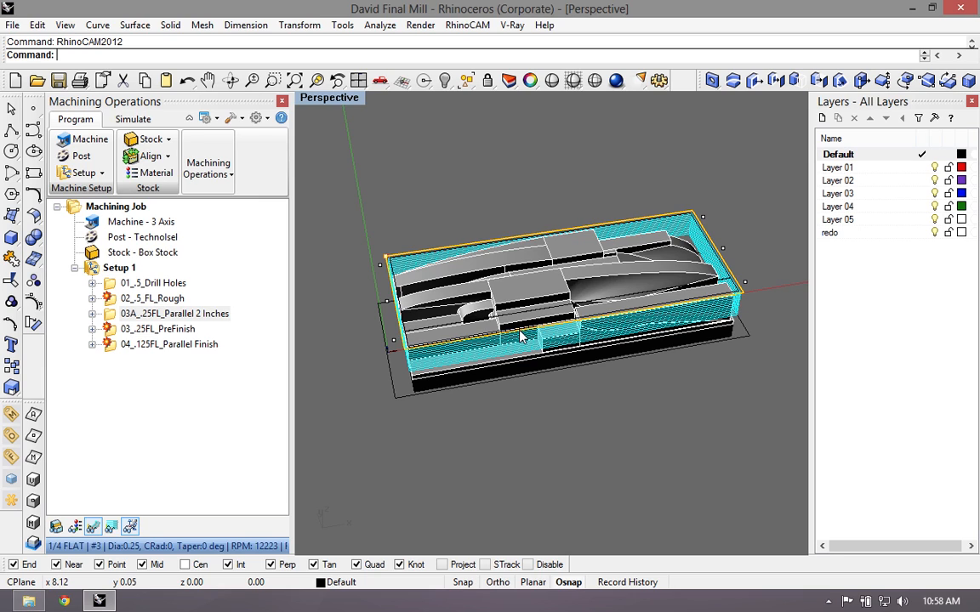
pyautogui.scroll(8, 409, 344)
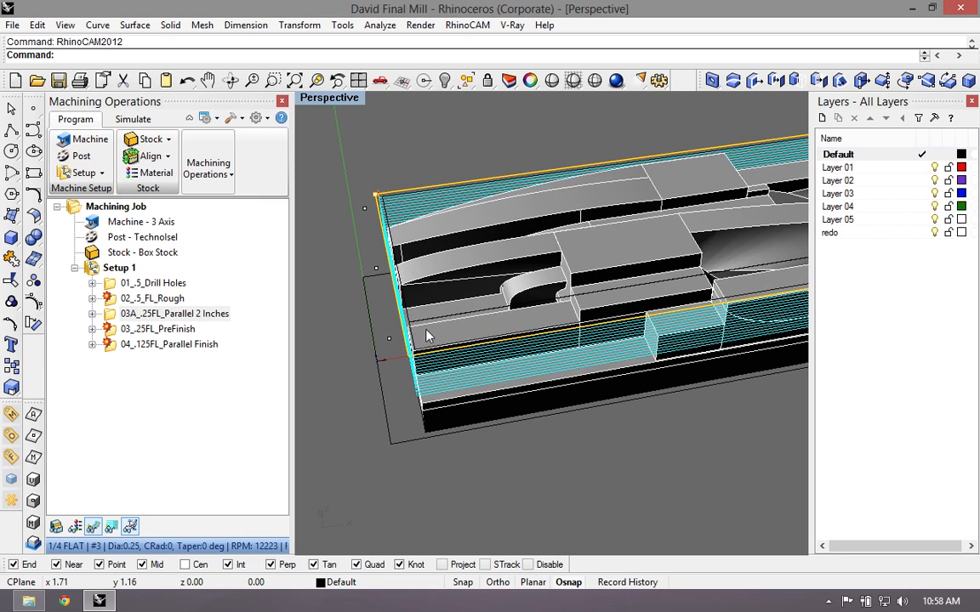
# Step: Examine the 2-inch parallel passes along the model's front side and end from a low angle
pyautogui.scroll(-6, 484, 349)
pyautogui.moveTo(488, 296); pyautogui.dragTo(489, 279, button='right')
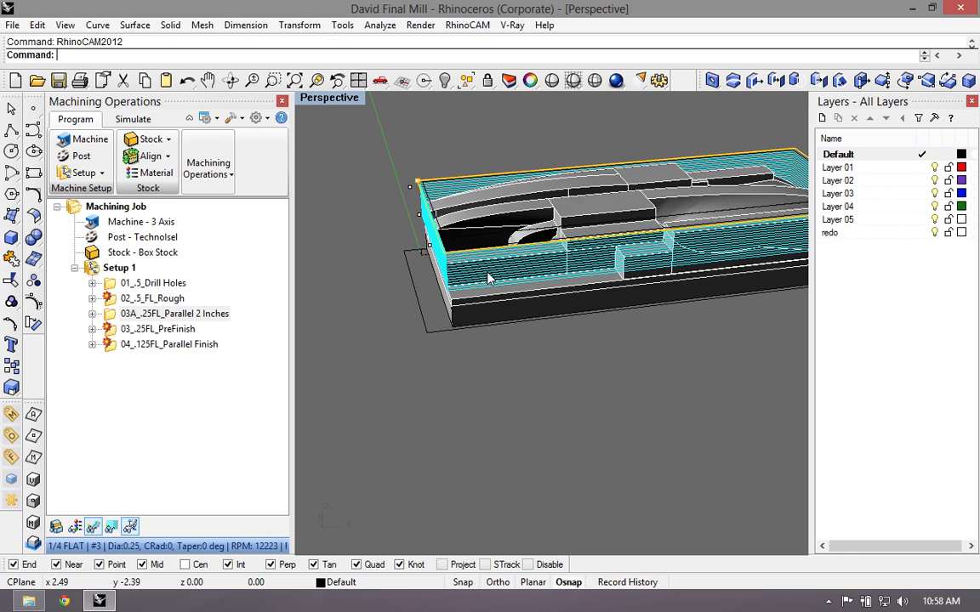
pyautogui.scroll(-4, 562, 301)
pyautogui.scroll(5, 532, 240)
pyautogui.scroll(5, 462, 243)
pyautogui.moveTo(462, 243); pyautogui.dragTo(464, 209, button='right')
pyautogui.scroll(-3, 521, 226)
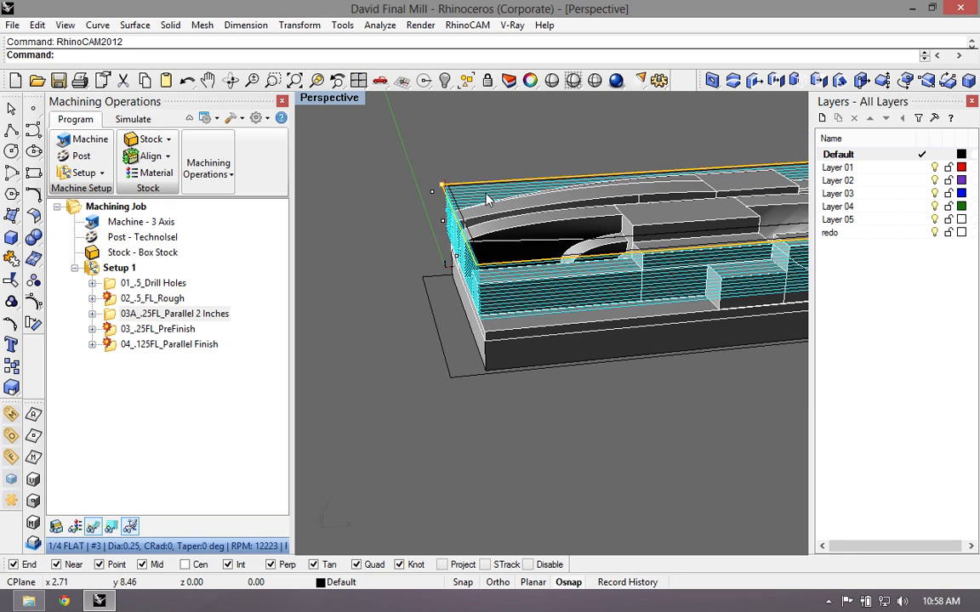
pyautogui.scroll(-6, 438, 208)
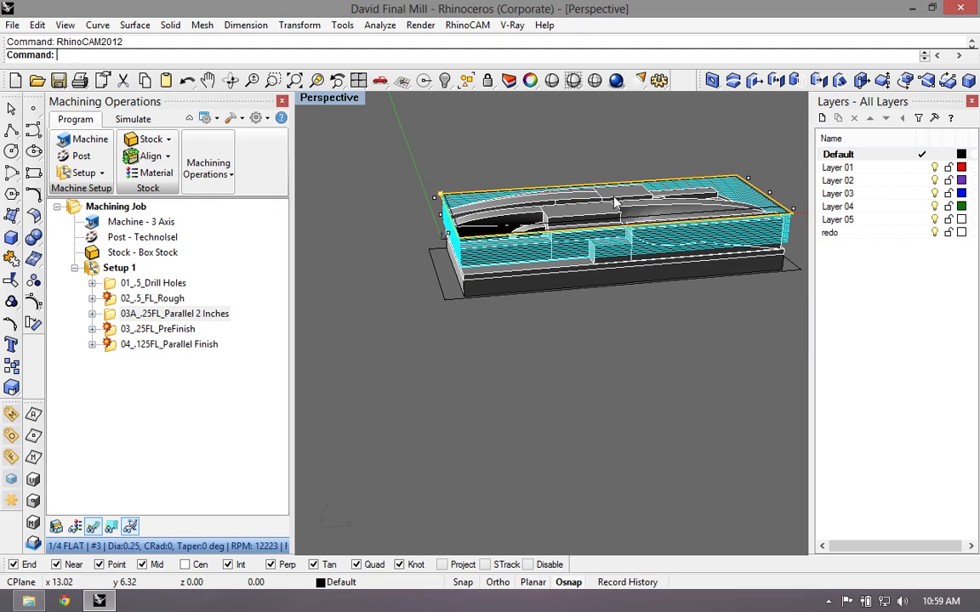
# Step: Display the 03_.25FL_PreFinish toolpath and examine its passes over the model's upper surfaces and recesses
pyautogui.click(159, 333)
pyautogui.moveTo(545, 239); pyautogui.dragTo(563, 233, button='right')
pyautogui.scroll(8, 563, 233)
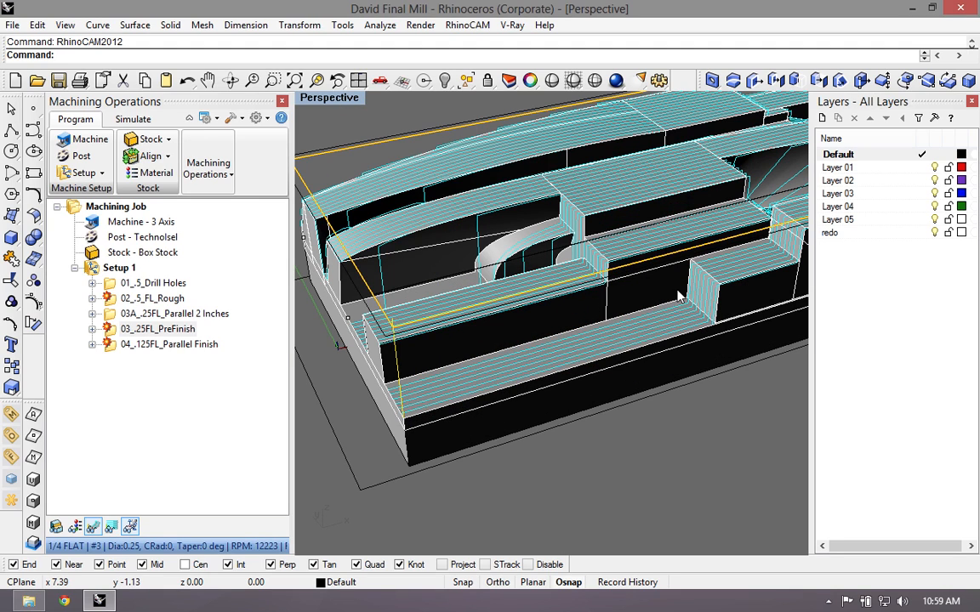
pyautogui.scroll(-4, 681, 297)
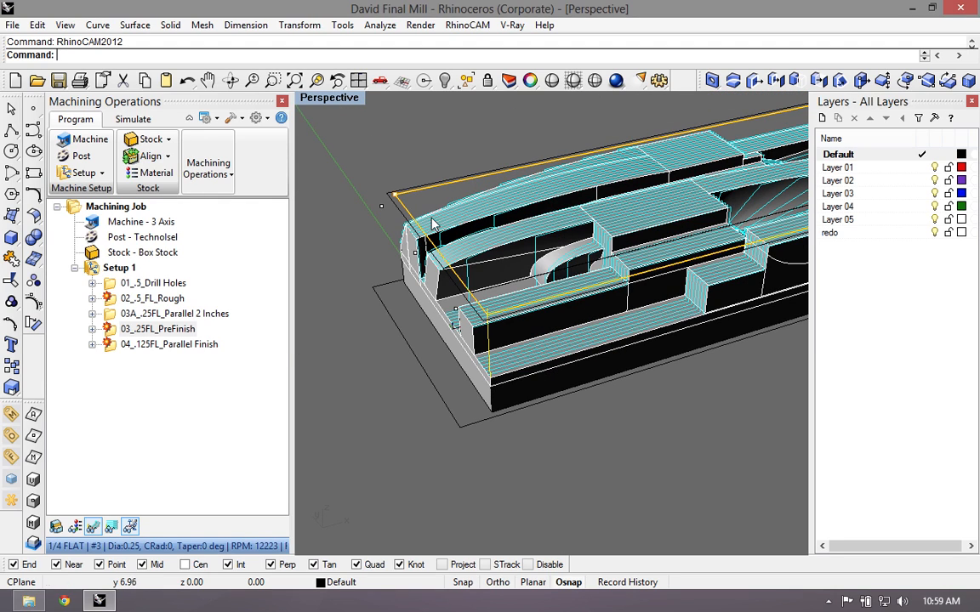
pyautogui.moveTo(432, 226); pyautogui.dragTo(477, 228, button='right')
pyautogui.scroll(3, 540, 298)
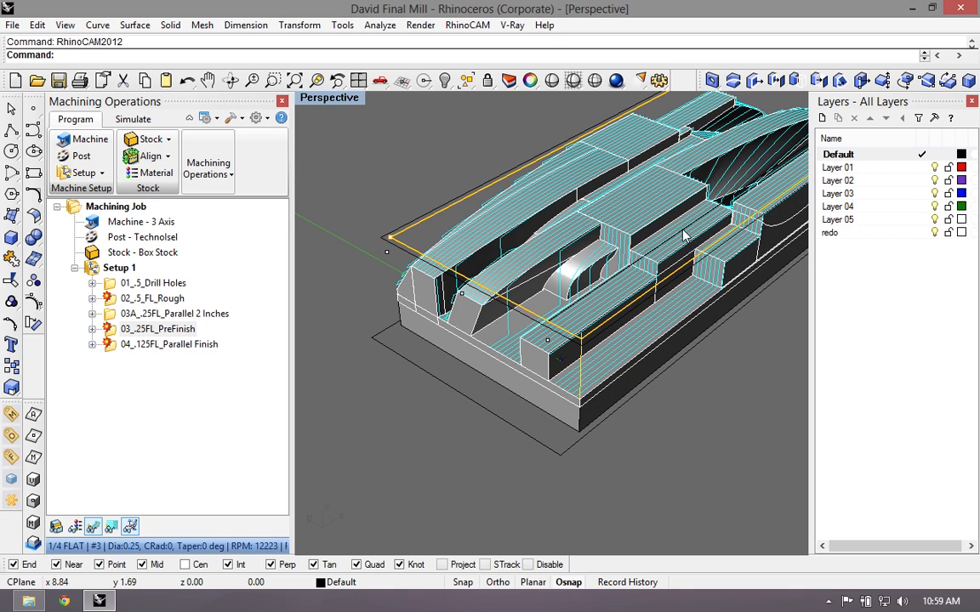
pyautogui.scroll(2, 539, 298)
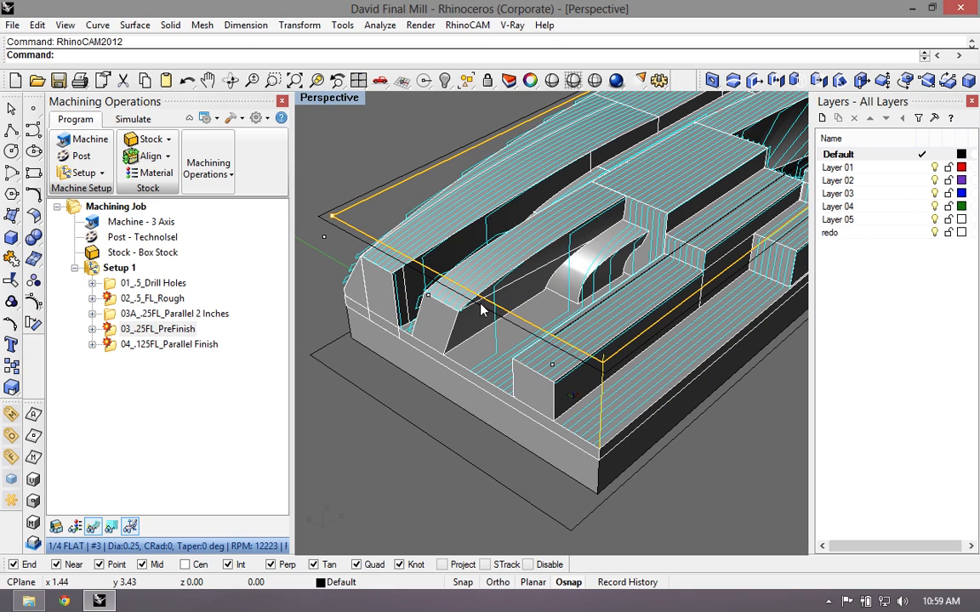
pyautogui.moveTo(481, 311); pyautogui.dragTo(586, 207, button='right')
pyautogui.scroll(2, 640, 221)
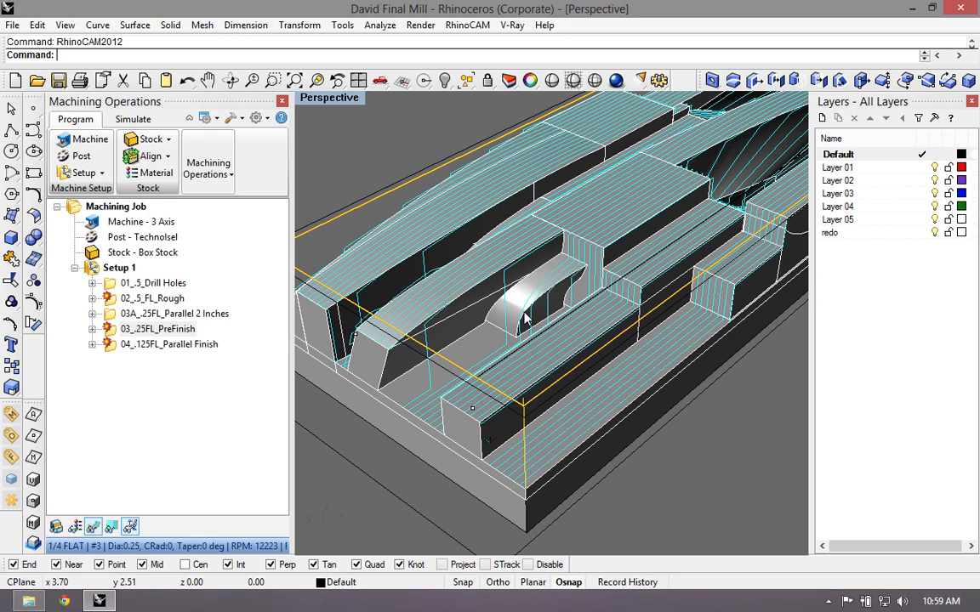
pyautogui.scroll(-2, 525, 316)
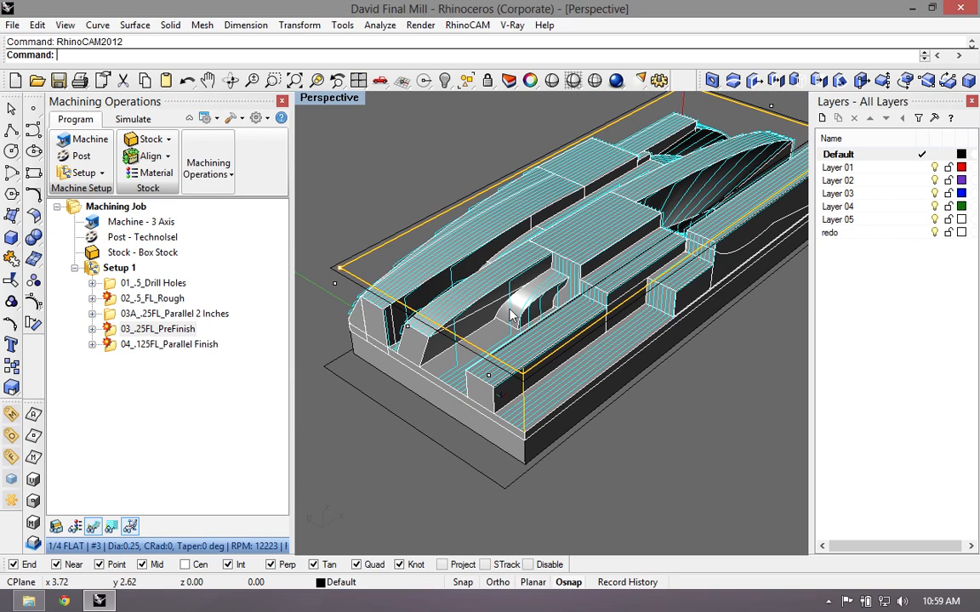
# Step: Display the 04_.125FL_Parallel Finish toolpath and examine its closely spaced passes and the boundary curve around them
pyautogui.click(142, 348)
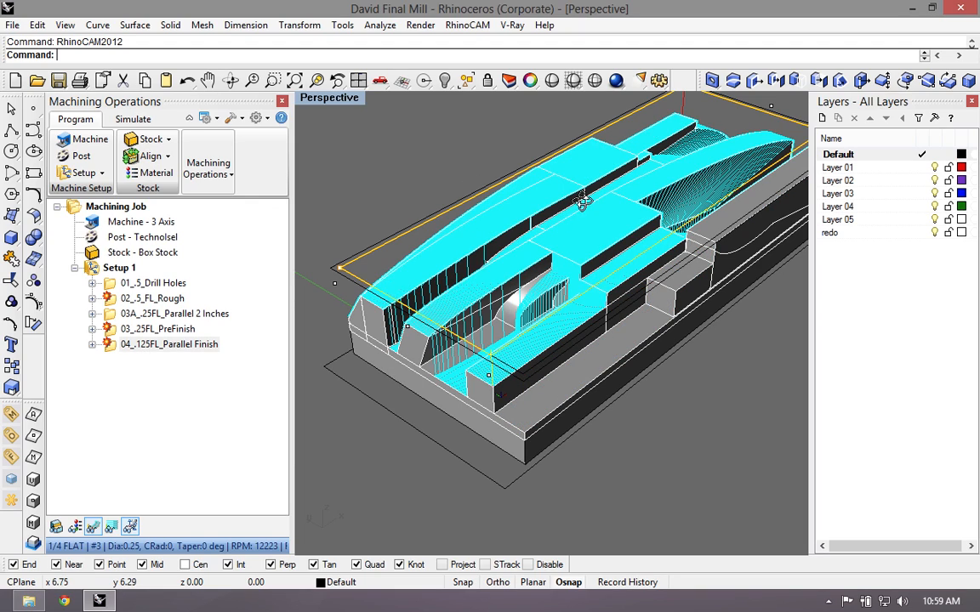
pyautogui.moveTo(583, 200); pyautogui.dragTo(555, 200, button='right')
pyautogui.scroll(-2, 559, 225)
pyautogui.moveTo(738, 142); pyautogui.dragTo(624, 132, button='right')
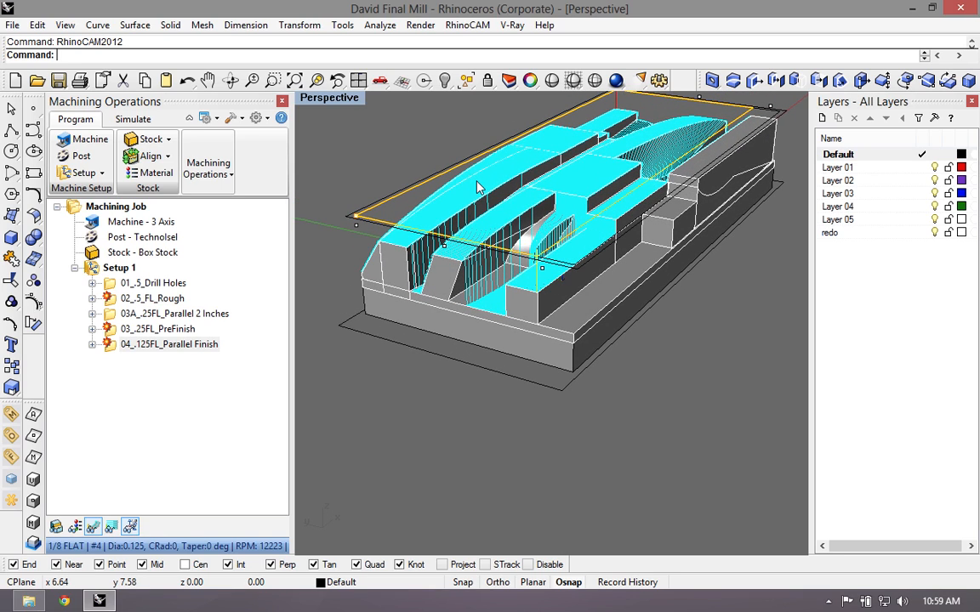
pyautogui.scroll(-4, 503, 214)
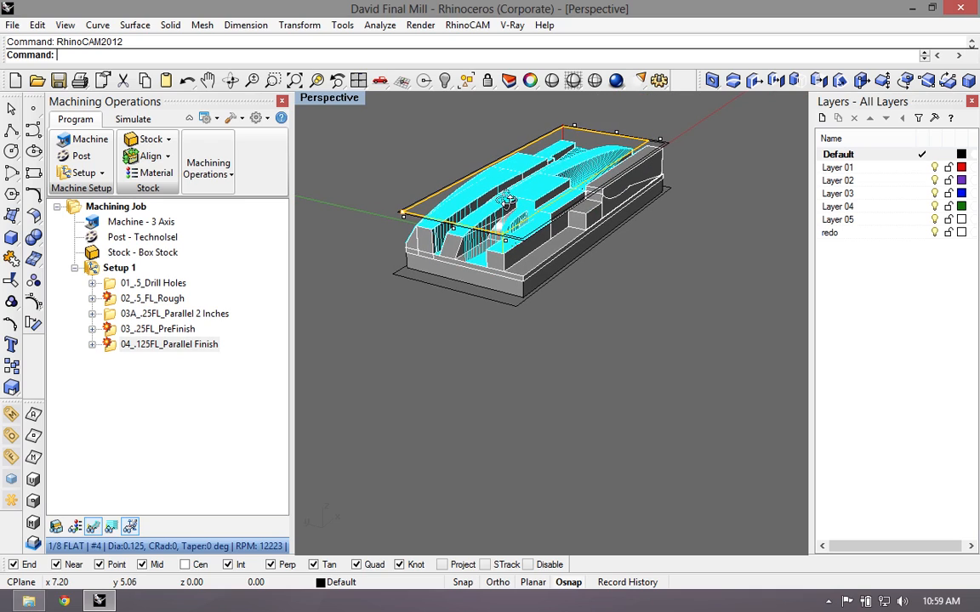
pyautogui.scroll(4, 503, 215)
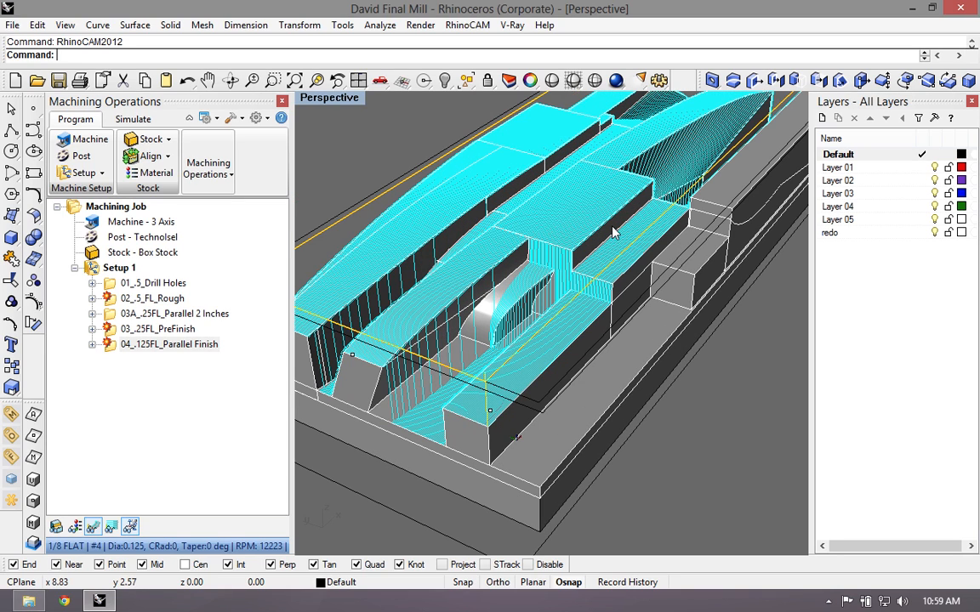
pyautogui.scroll(-1, 614, 228)
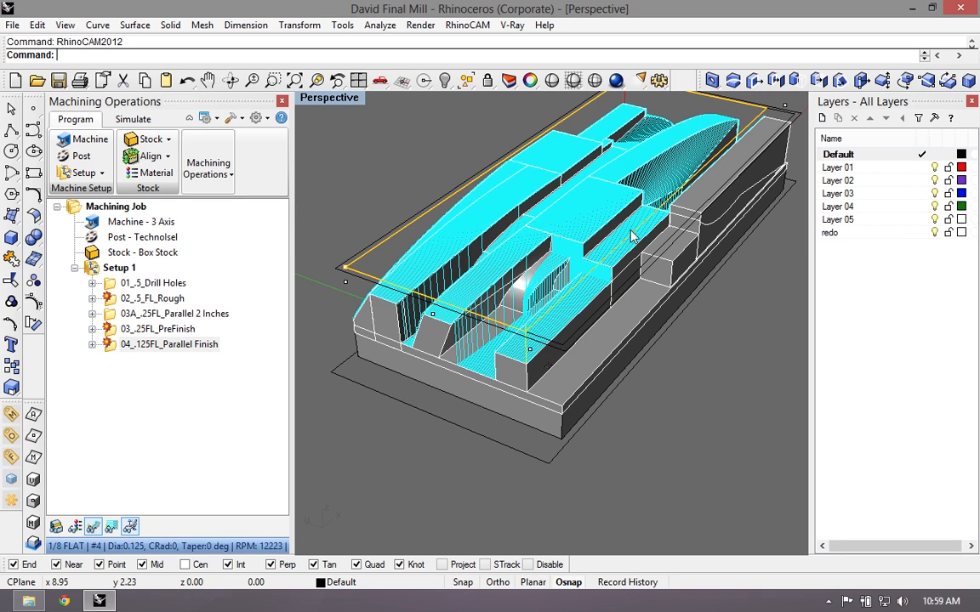
pyautogui.click(763, 120)
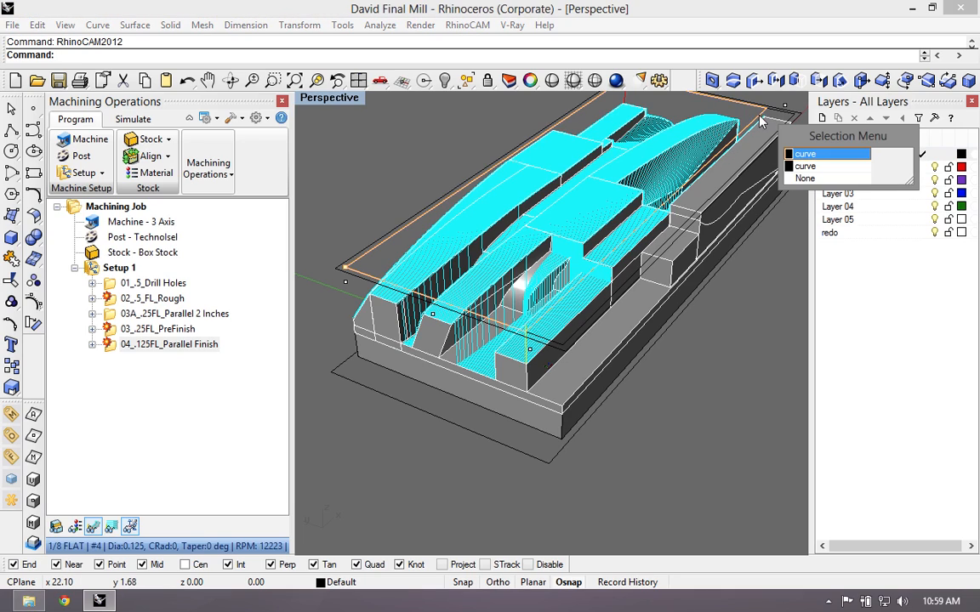
pyautogui.click(490, 209)
# Step: Display the toolpaths of operations 02_.5_FL_Rough through 04_.125FL_Parallel Finish together and examine them on the whole model
pyautogui.click(116, 296)
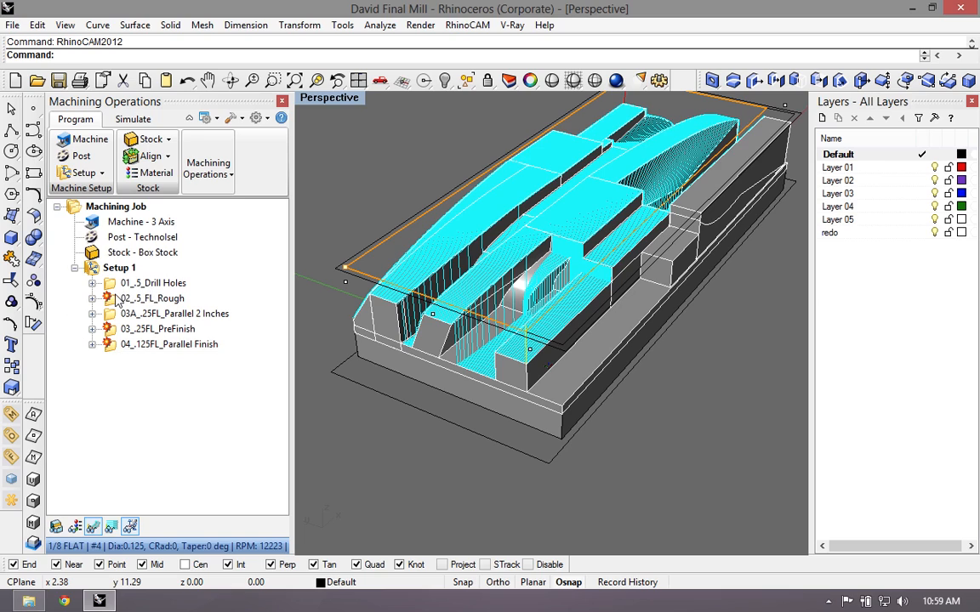
pyautogui.click(111, 282)
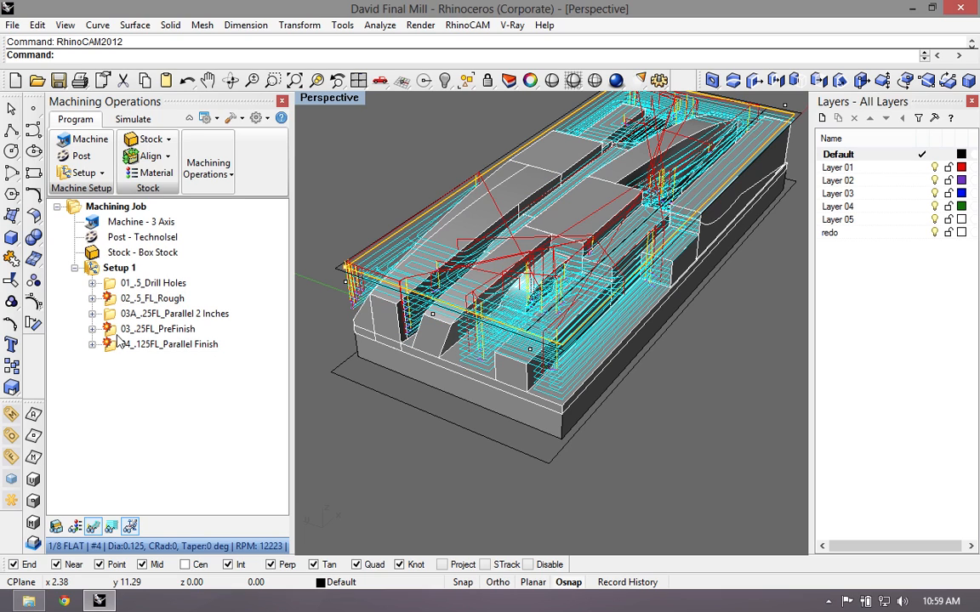
pyautogui.click(109, 282)
pyautogui.click(113, 302)
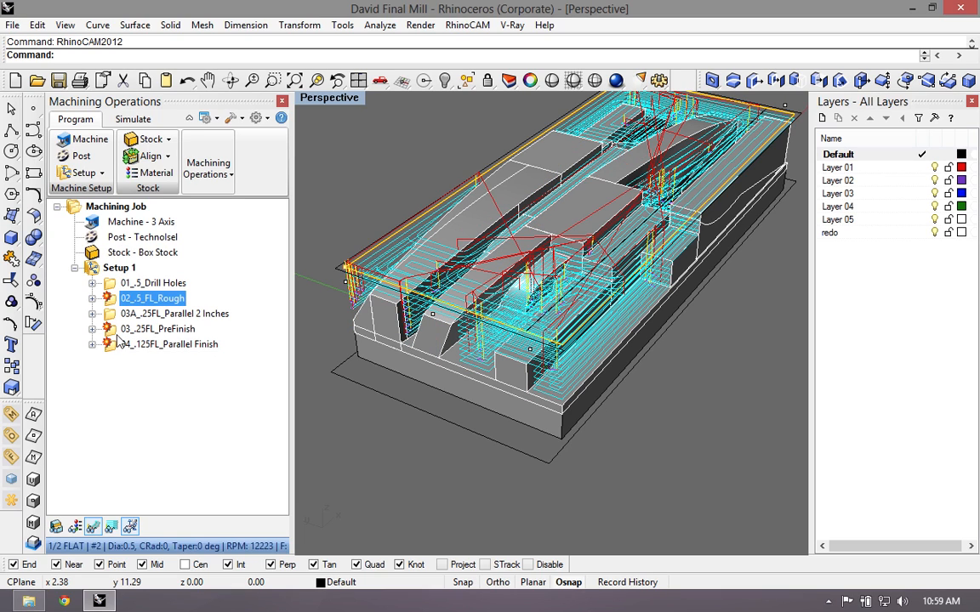
pyautogui.keyDown('shift'); pyautogui.click(115, 345); pyautogui.keyUp('shift')
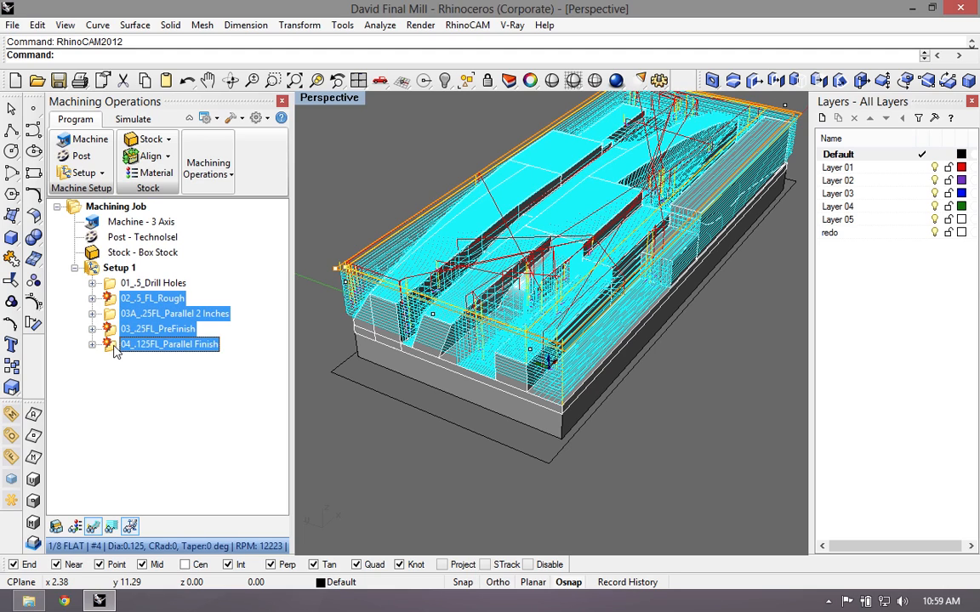
pyautogui.click(351, 180)
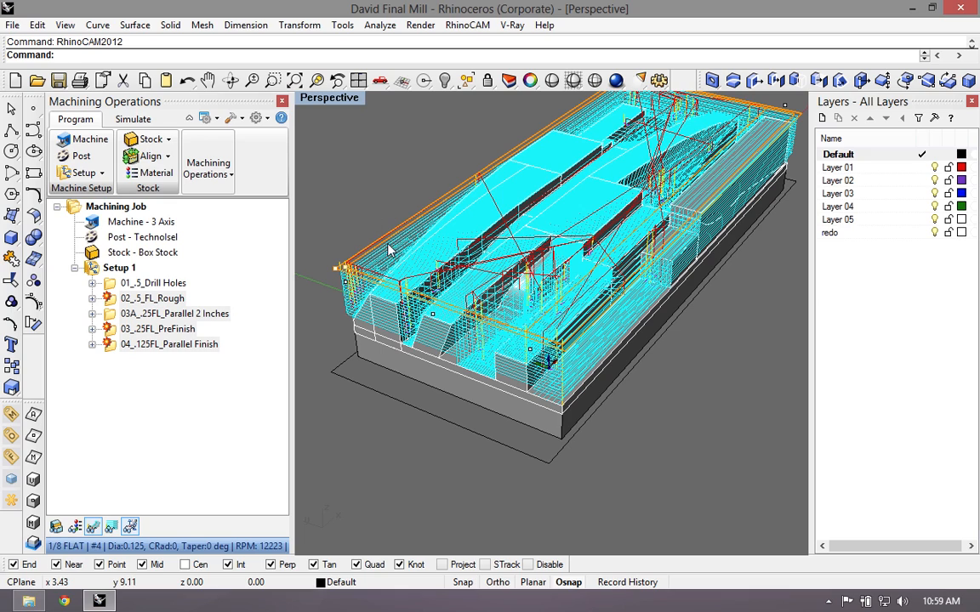
pyautogui.scroll(-5, 404, 238)
pyautogui.scroll(5, 525, 207)
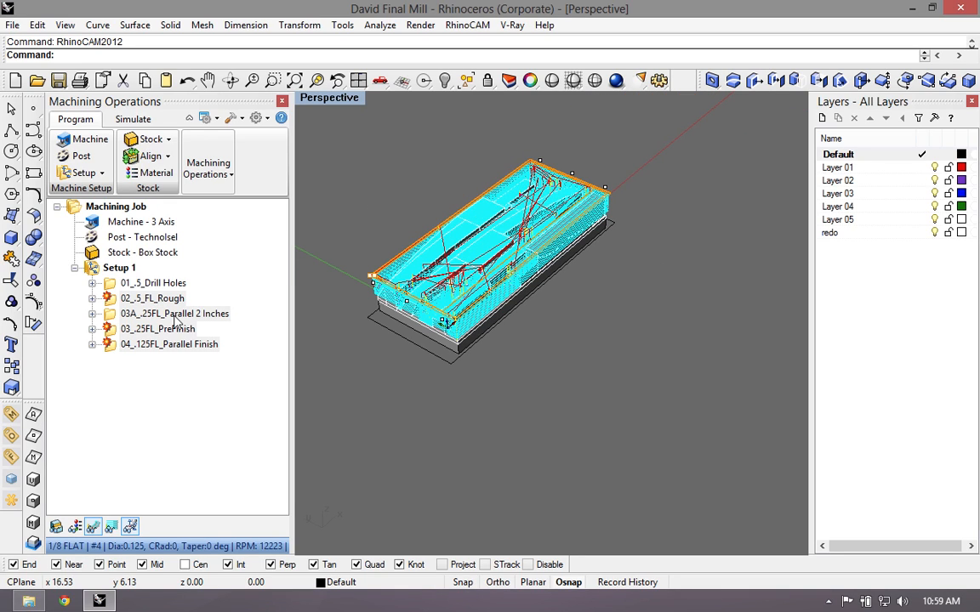
# Step: Display the toolpaths of all five operations, including 01_.5_Drill Holes, and examine them together over the whole model
pyautogui.keyDown('shift'); pyautogui.click(113, 349); pyautogui.keyUp('shift')
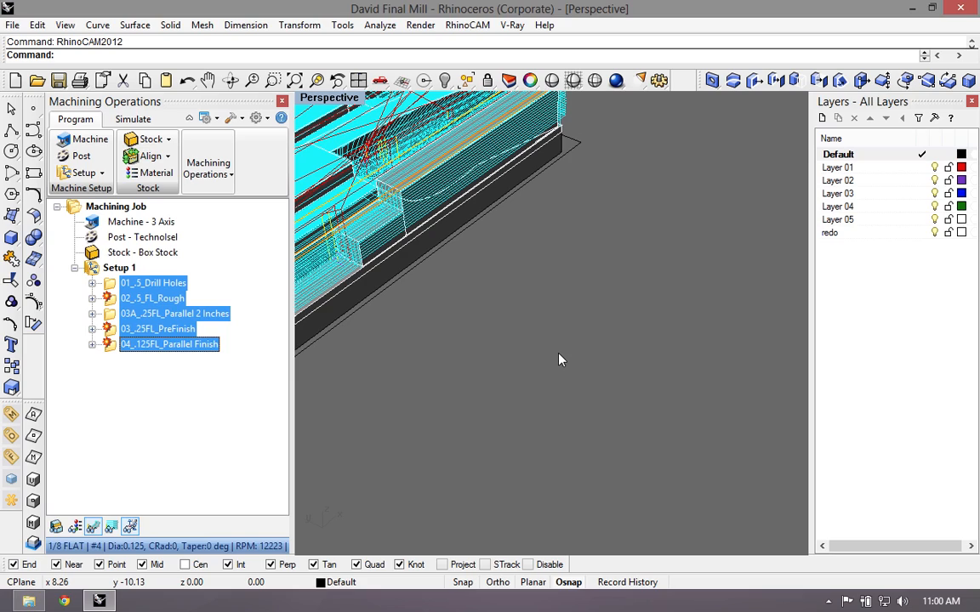
pyautogui.rightClick(112, 284)
pyautogui.click(247, 348)
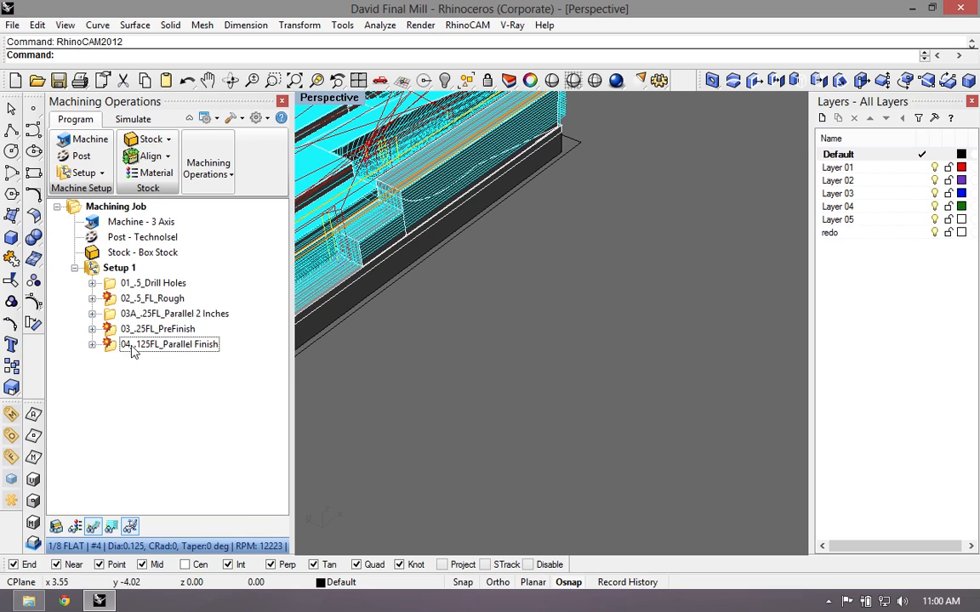
pyautogui.keyDown('shift'); pyautogui.click(112, 347); pyautogui.keyUp('shift')
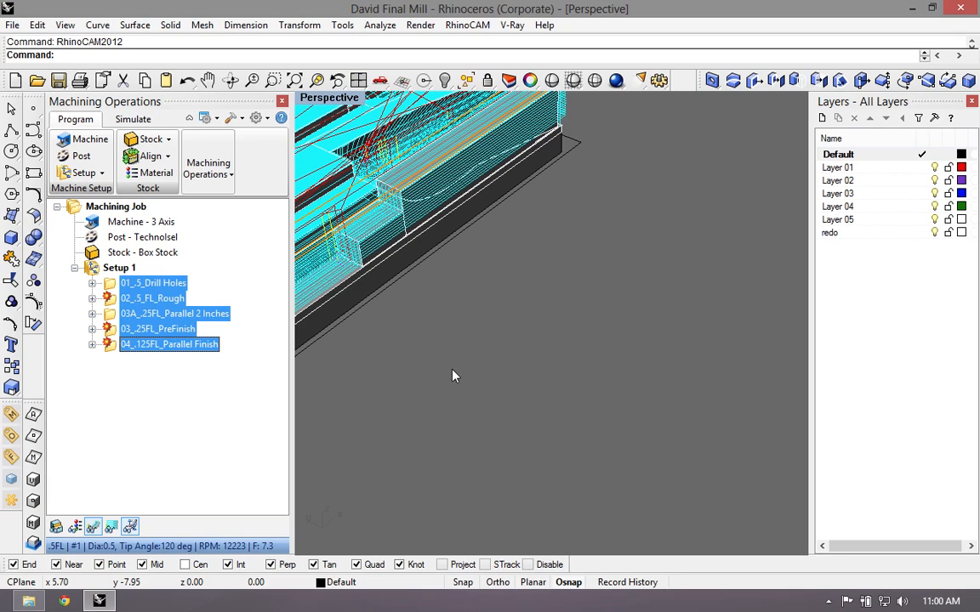
pyautogui.click(516, 379)
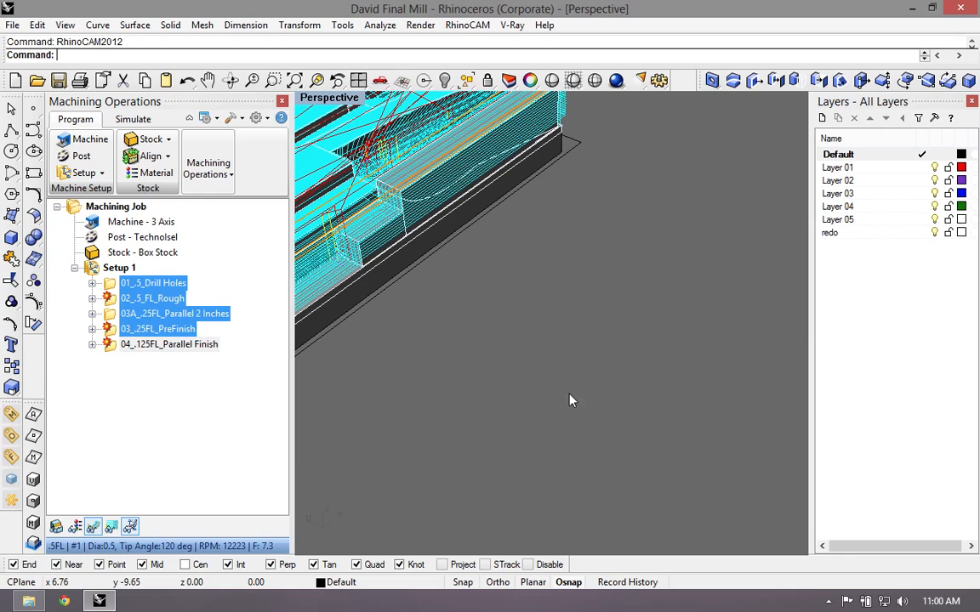
pyautogui.scroll(-2, 570, 391)
pyautogui.scroll(-2, 625, 387)
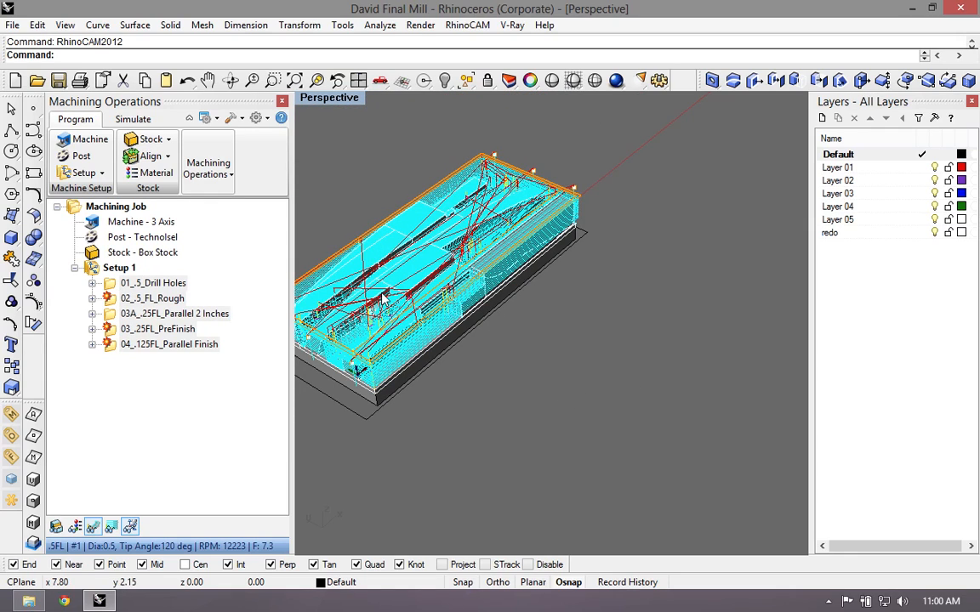
pyautogui.scroll(4, 682, 328)
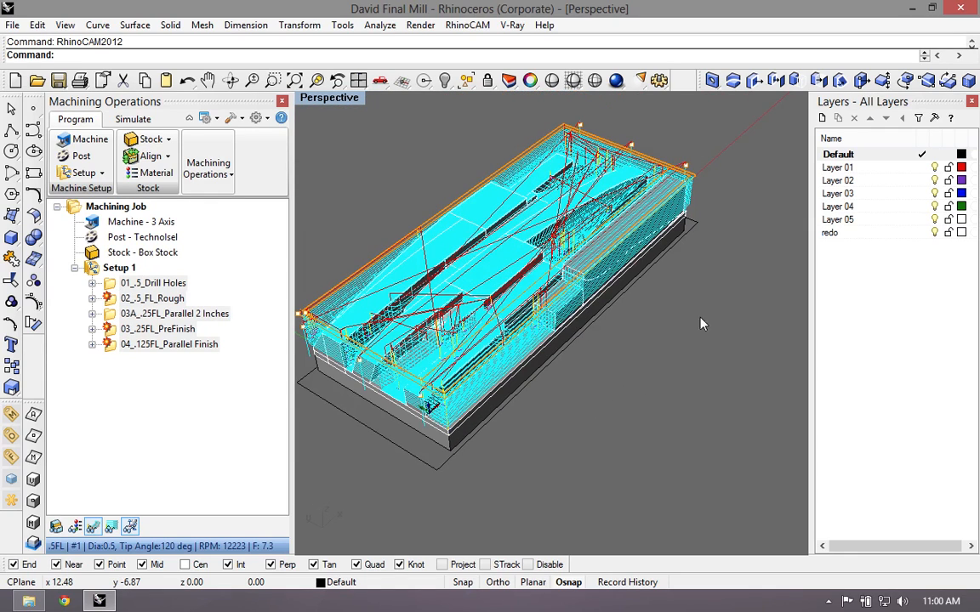
# Step: Delete all five machining operations from Setup 1, from 01_.5_Drill Holes to 04_.125FL_Parallel Finish
pyautogui.click(113, 287)
pyautogui.press('Delete')
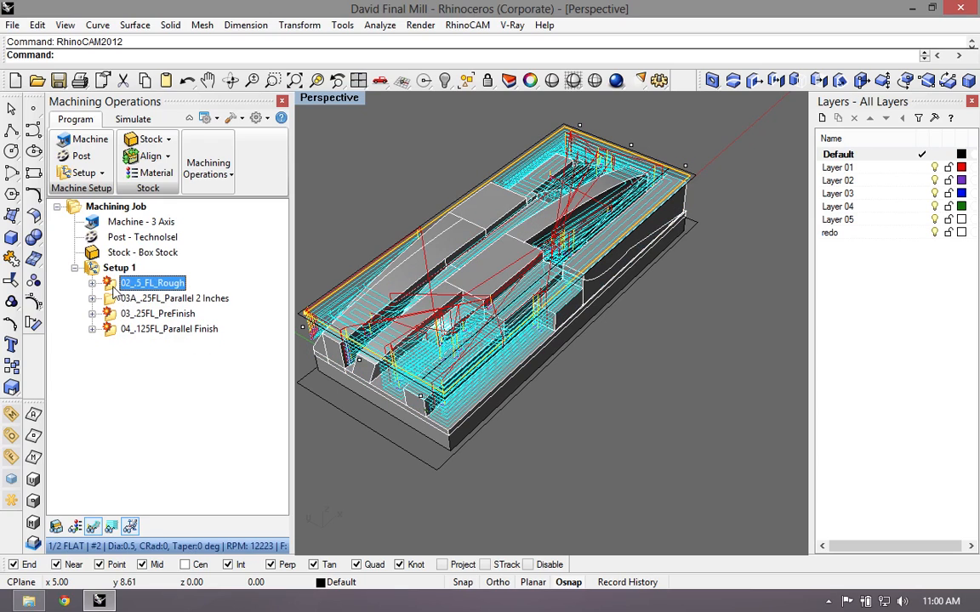
pyautogui.press('Delete')
pyautogui.press('Delete')
pyautogui.press('Delete')
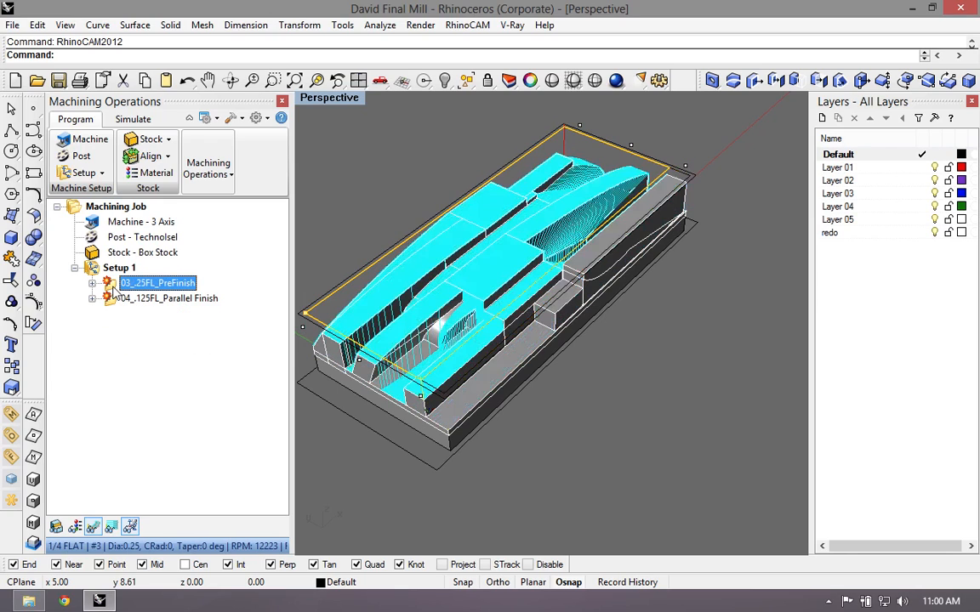
pyautogui.press('Delete')
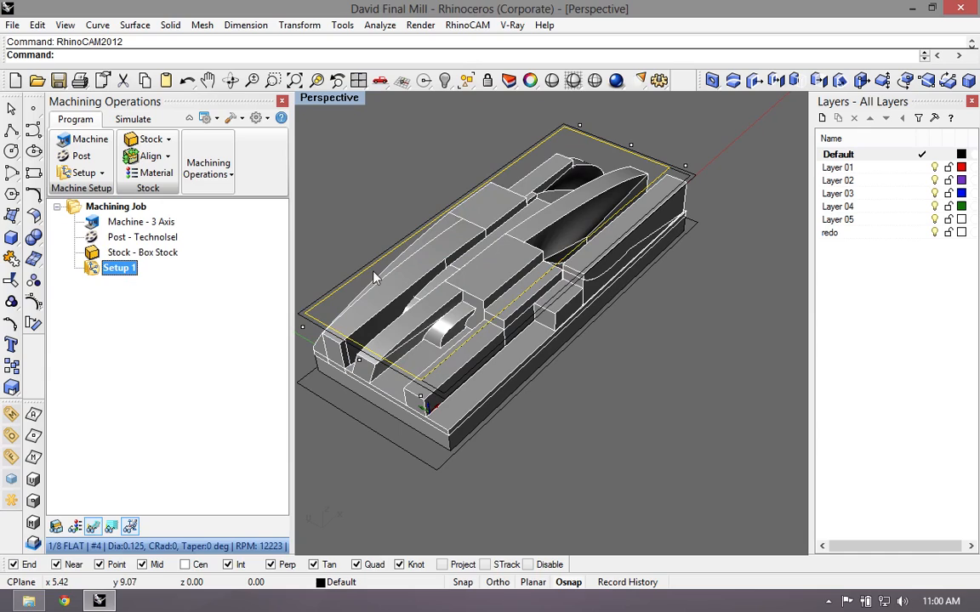
# Step: Delete the innermost rectangular boundary curve above the model
pyautogui.click(669, 176)
pyautogui.click(670, 171)
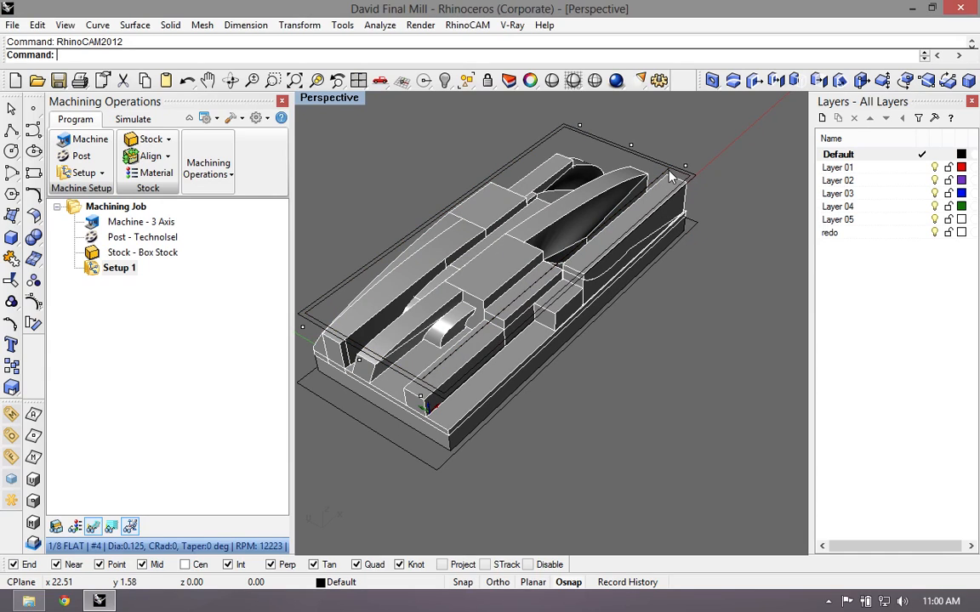
pyautogui.press('Delete')
pyautogui.click(668, 170)
pyautogui.press('Escape')
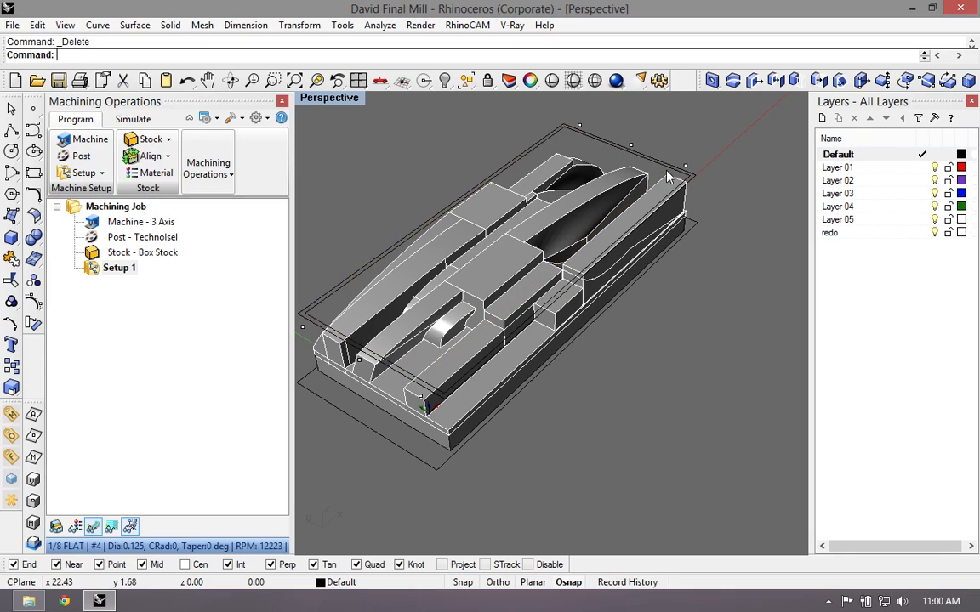
pyautogui.click(694, 179)
pyautogui.click(693, 175)
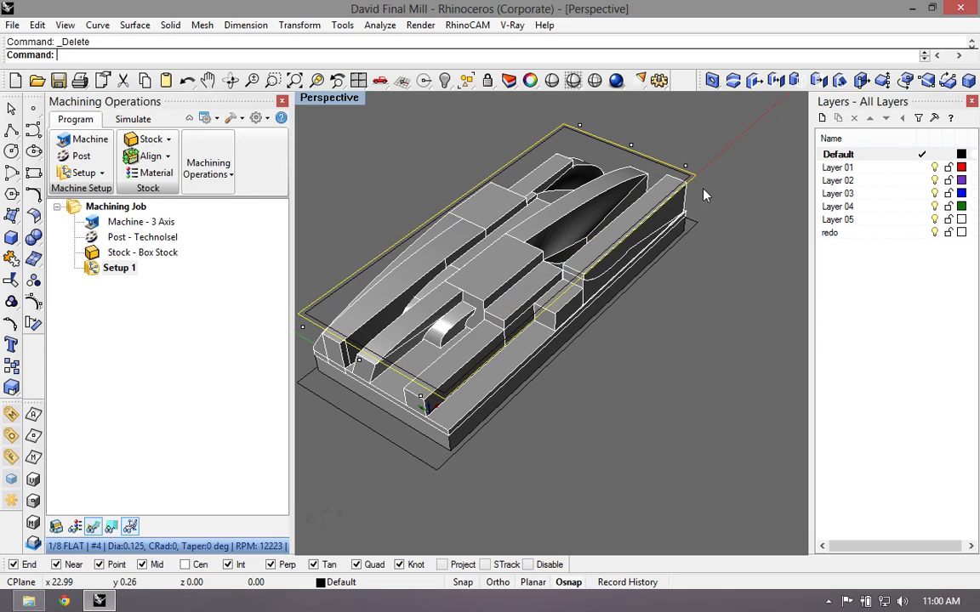
pyautogui.press('Escape')
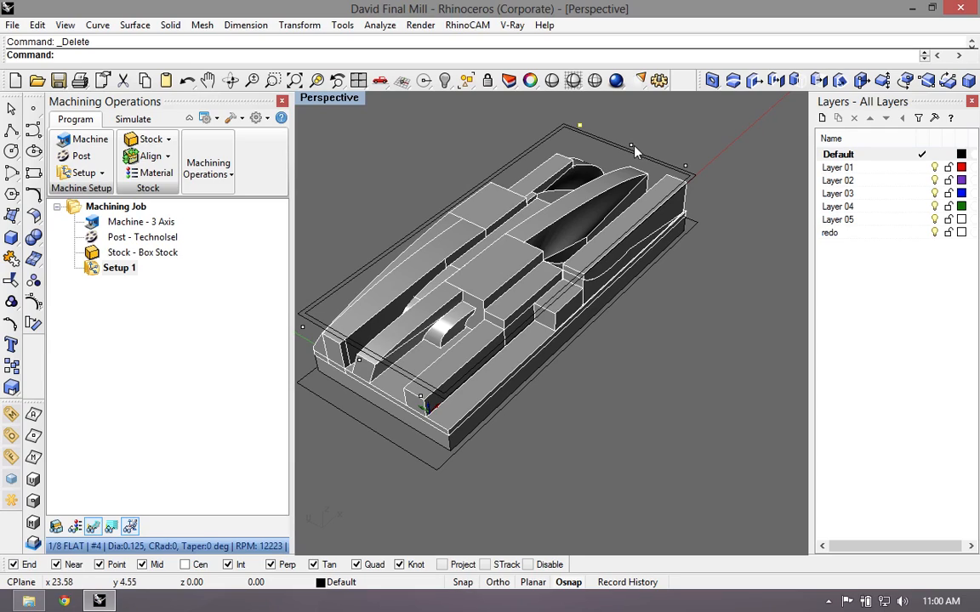
# Step: Select all point objects around the model as hole locations
pyautogui.click(466, 80)
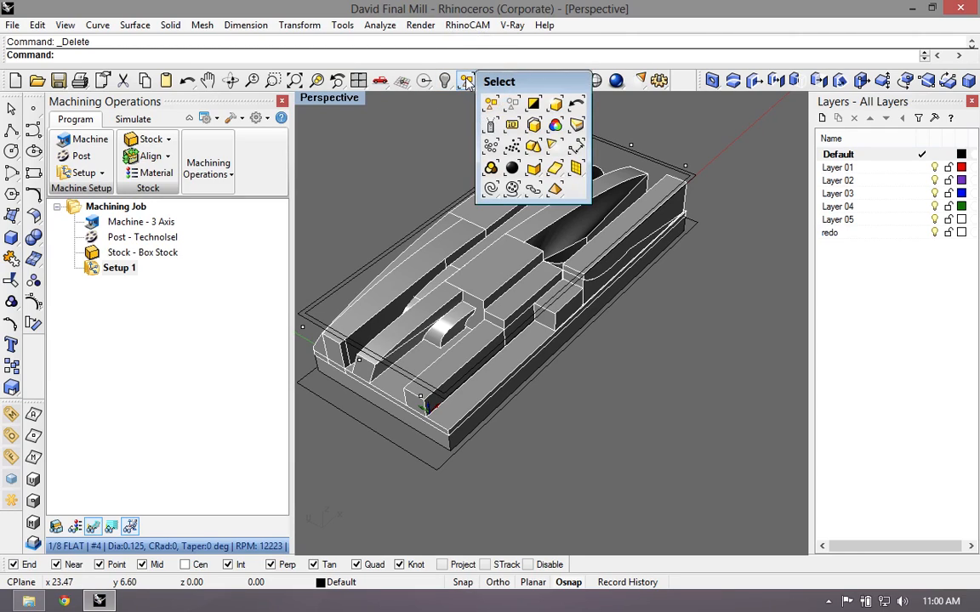
pyautogui.click(493, 152)
pyautogui.scroll(-3, 673, 172)
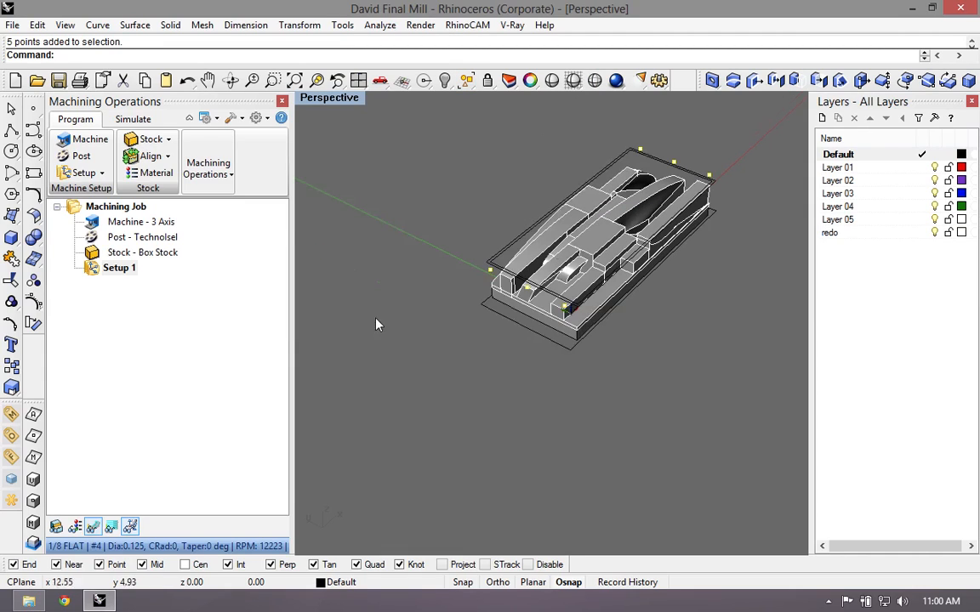
pyautogui.scroll(4, 372, 223)
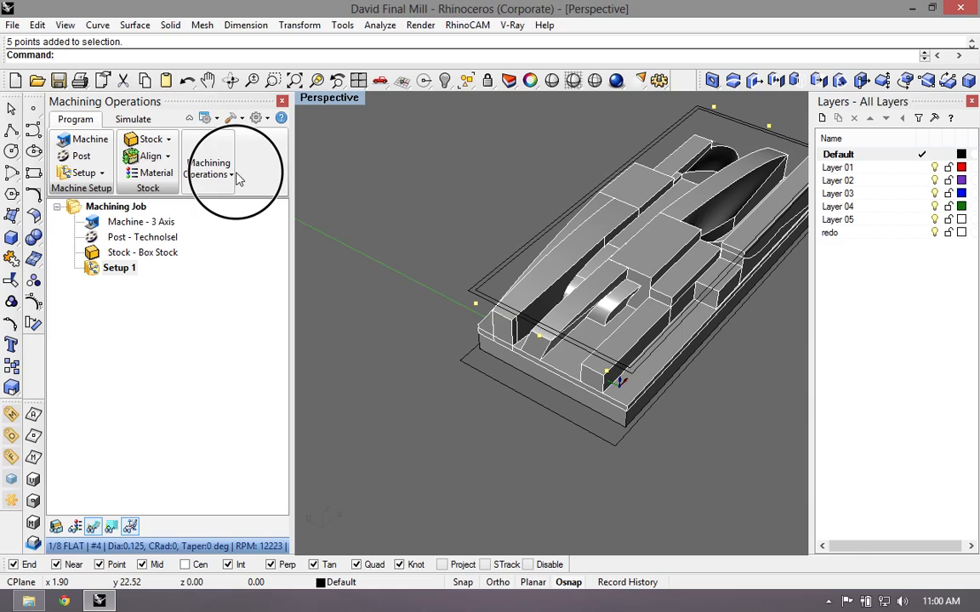
# Step: Start a new hole drilling operation in Setup 1 and delete the existing .5FL tool from its tool list
pyautogui.click(231, 175)
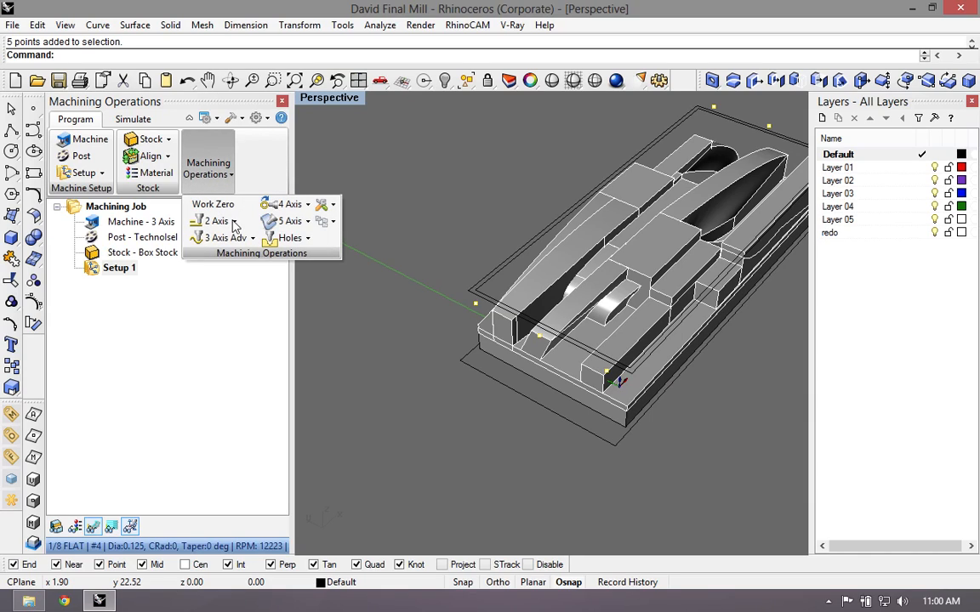
pyautogui.click(308, 236)
pyautogui.click(285, 265)
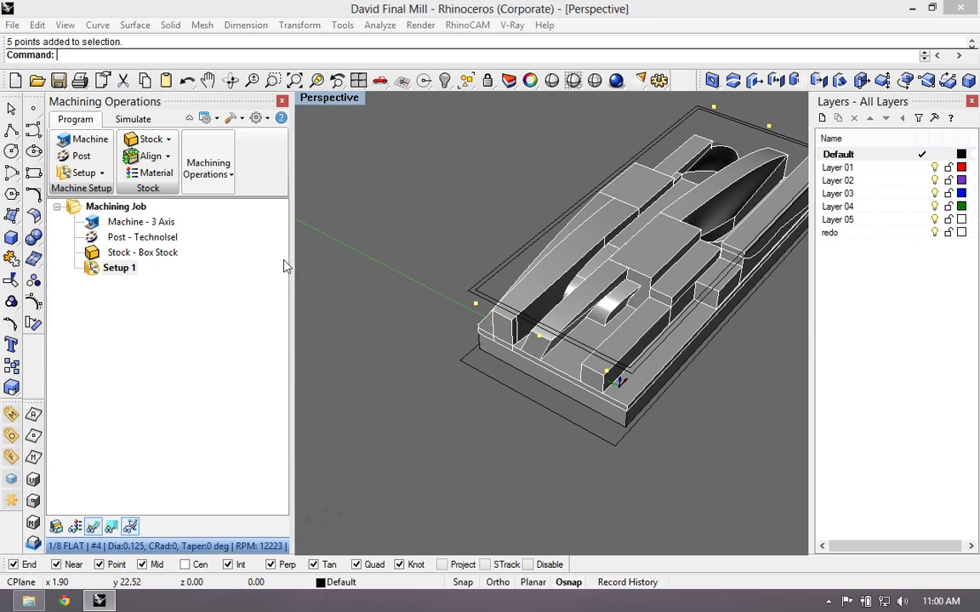
pyautogui.click(84, 37)
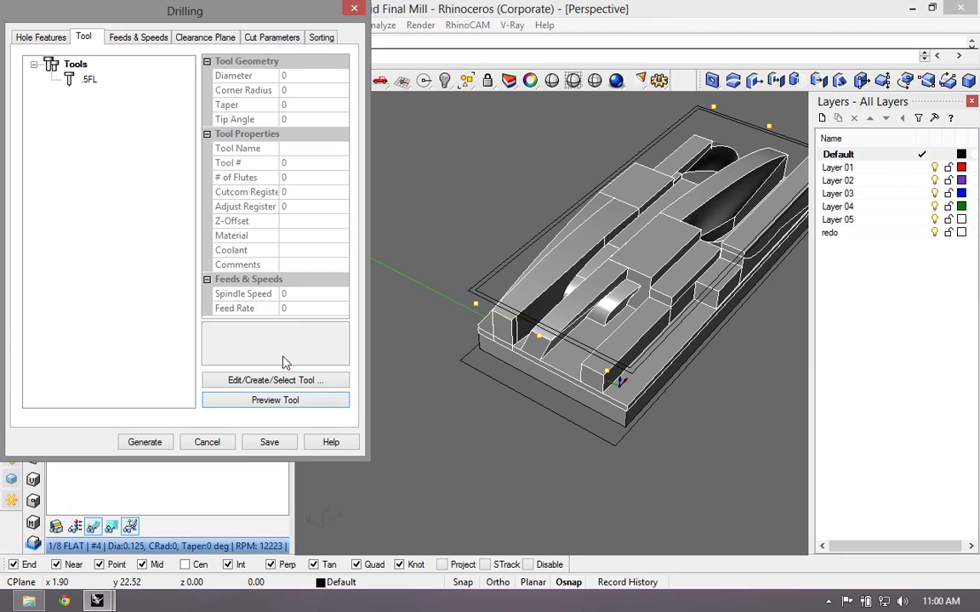
pyautogui.click(76, 75)
pyautogui.press('Delete')
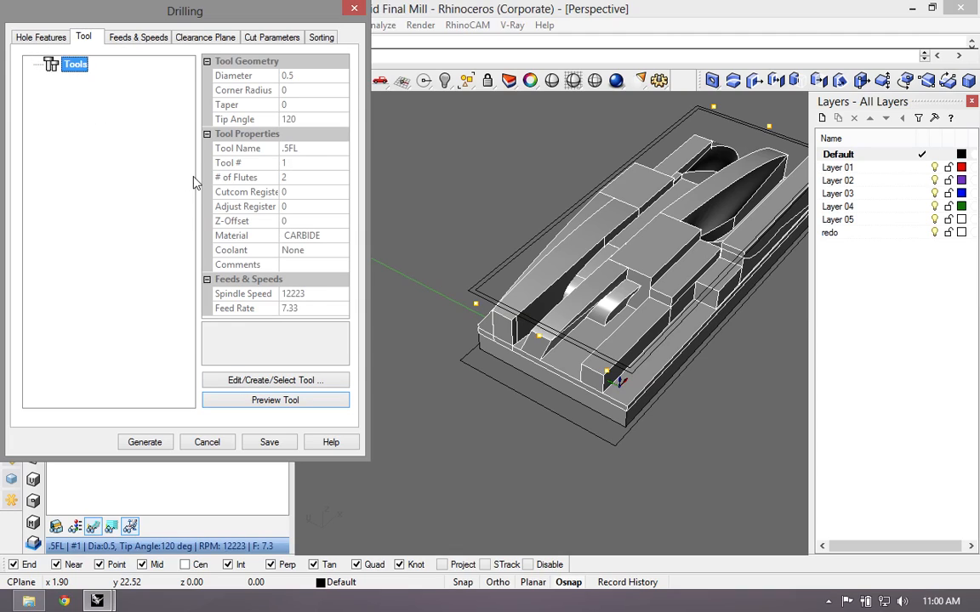
# Step: Create a drill tool named .5_FL with a 0.5 tool diameter, save it to the library and choose it for the drilling operation
pyautogui.click(303, 382)
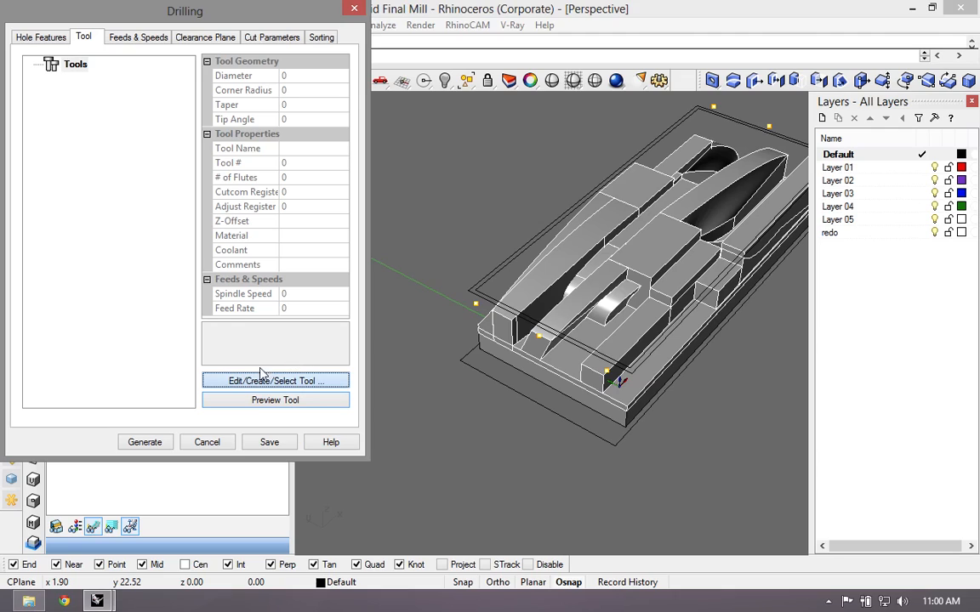
pyautogui.click(266, 383)
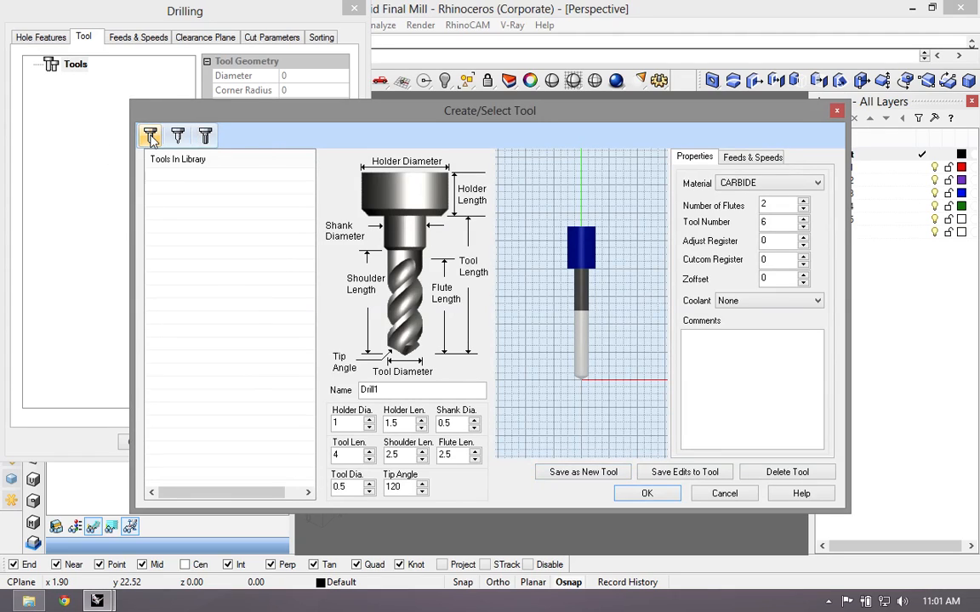
pyautogui.doubleClick(353, 487)
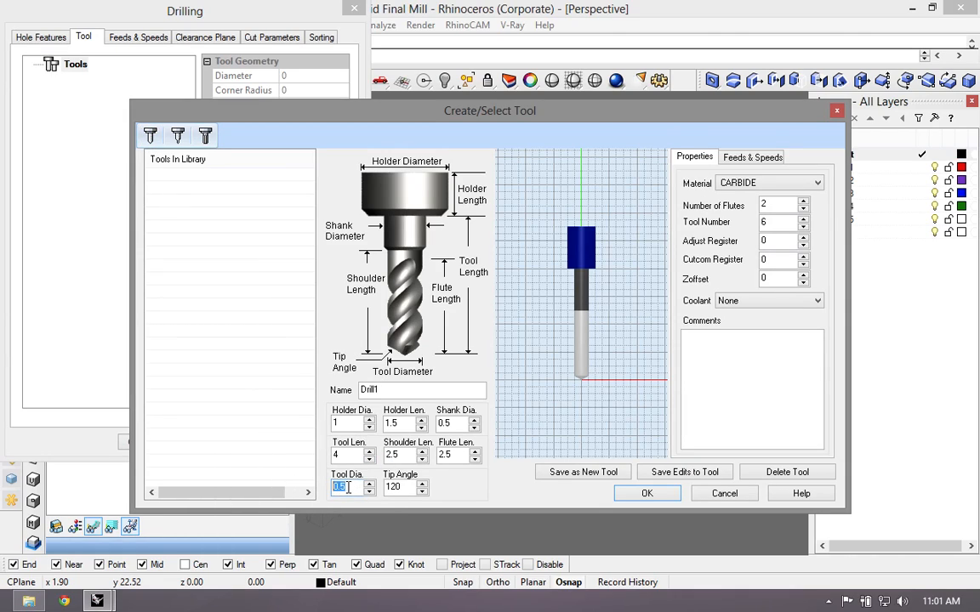
pyautogui.doubleClick(389, 388)
pyautogui.press('BackSpace')
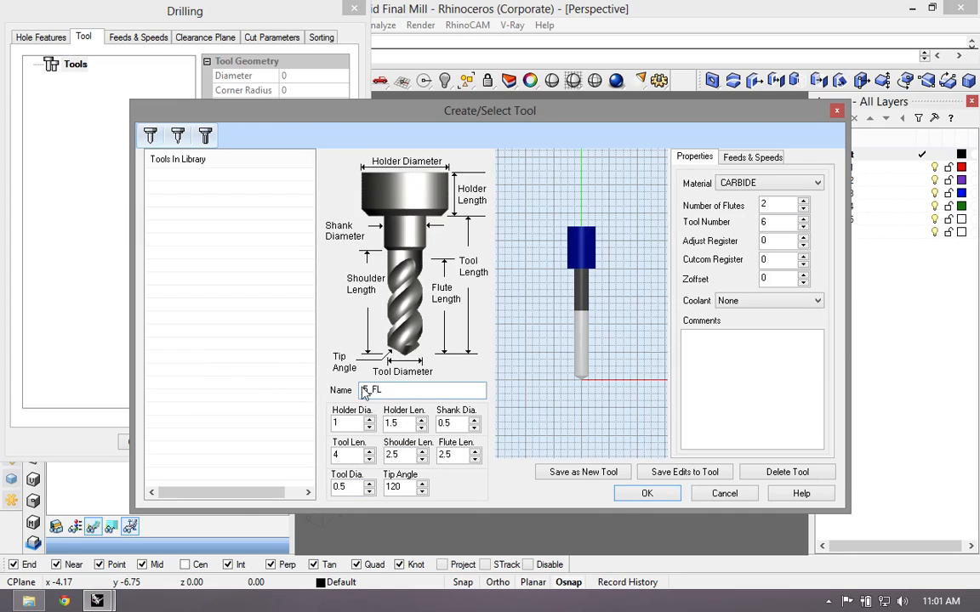
pyautogui.write('.5_FL')
pyautogui.click(585, 473)
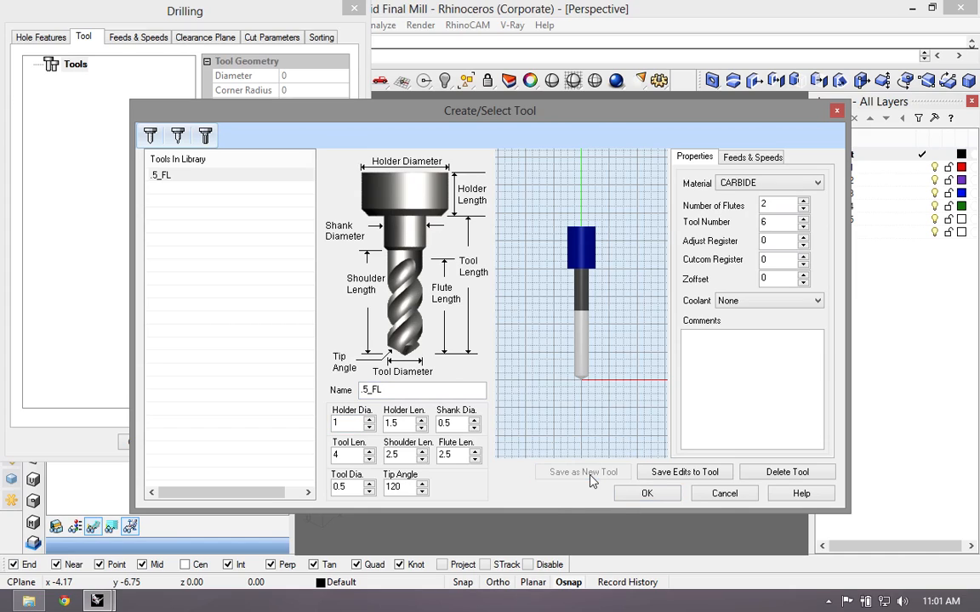
pyautogui.click(646, 492)
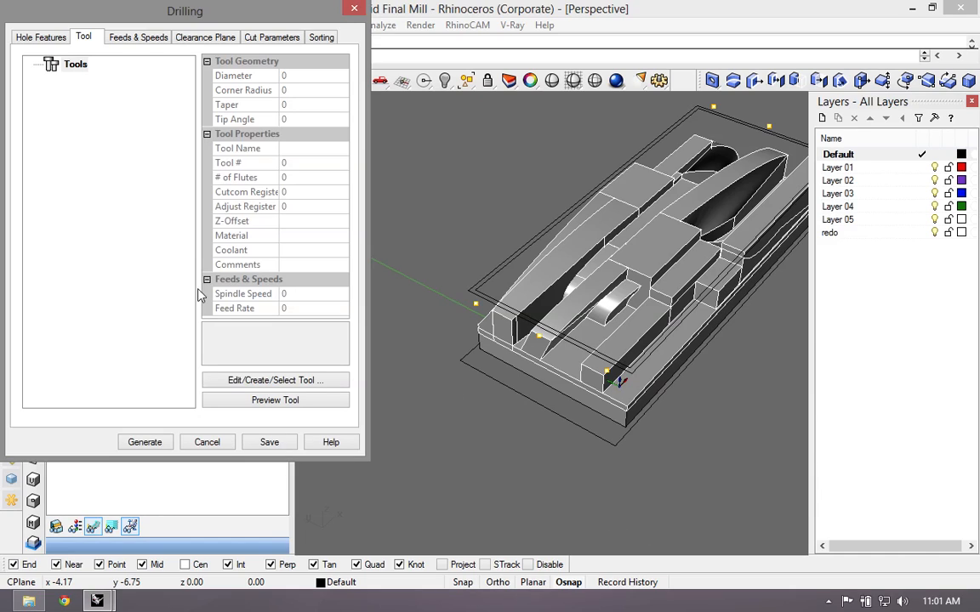
pyautogui.click(85, 82)
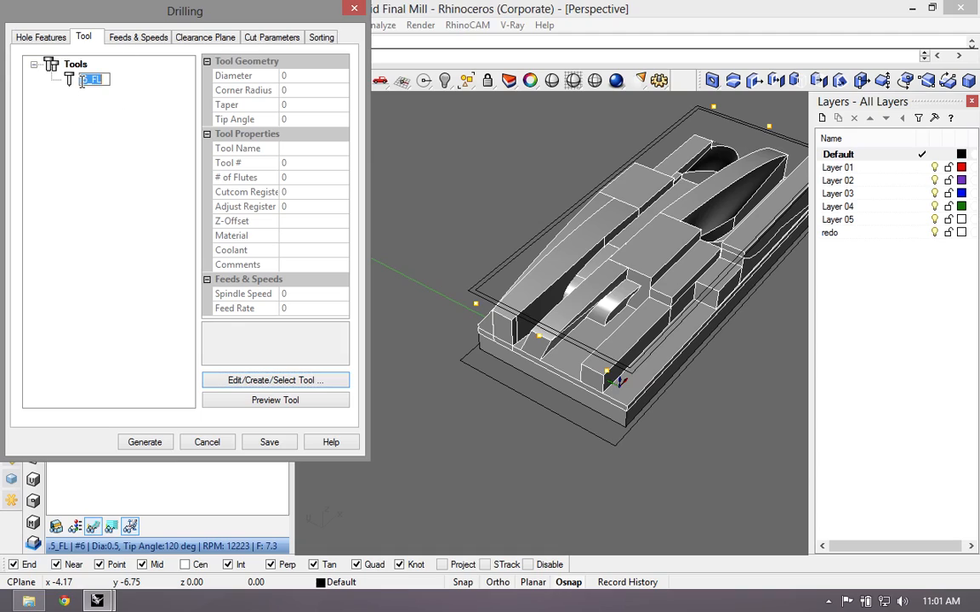
# Step: Review the drilling feeds and speeds, and examine the clearance plane's height relative to the model and the points
pyautogui.click(132, 44)
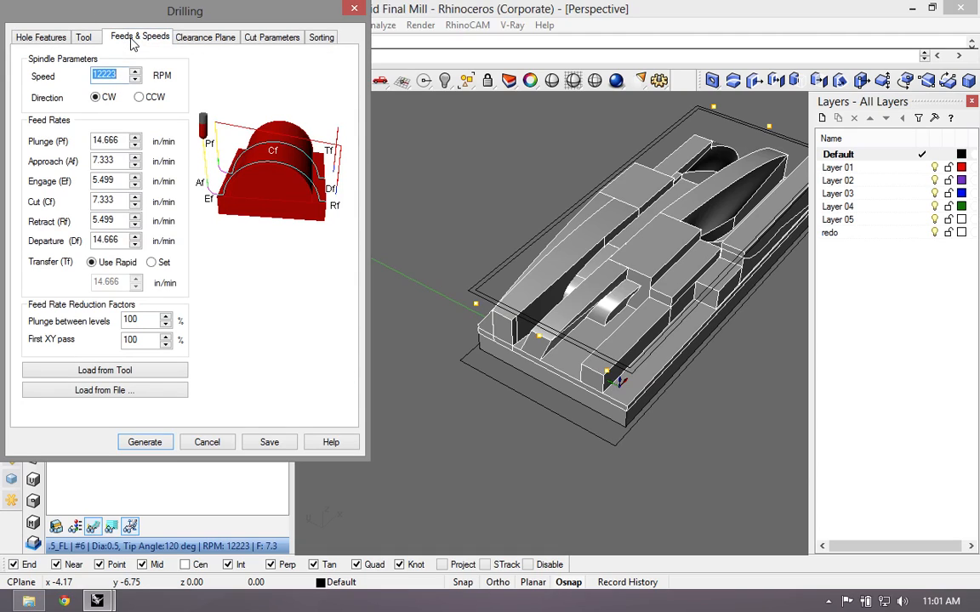
pyautogui.click(204, 38)
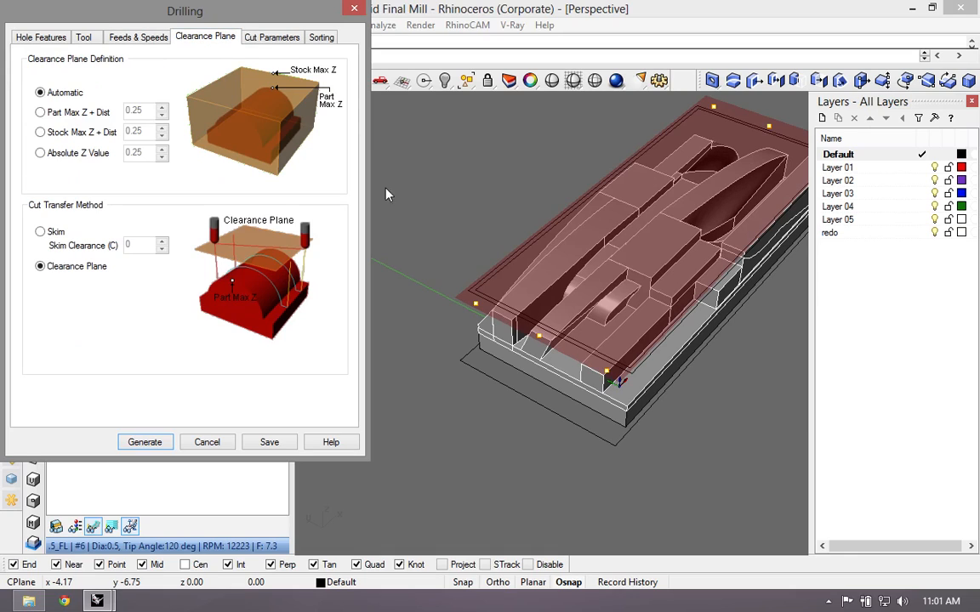
pyautogui.click(606, 260)
pyautogui.scroll(-5, 607, 259)
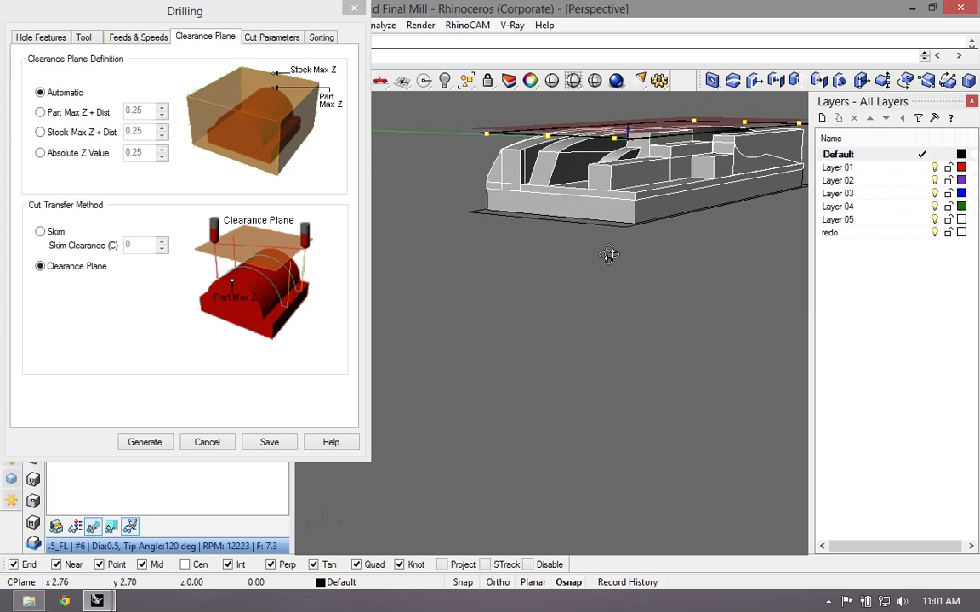
pyautogui.scroll(5, 648, 160)
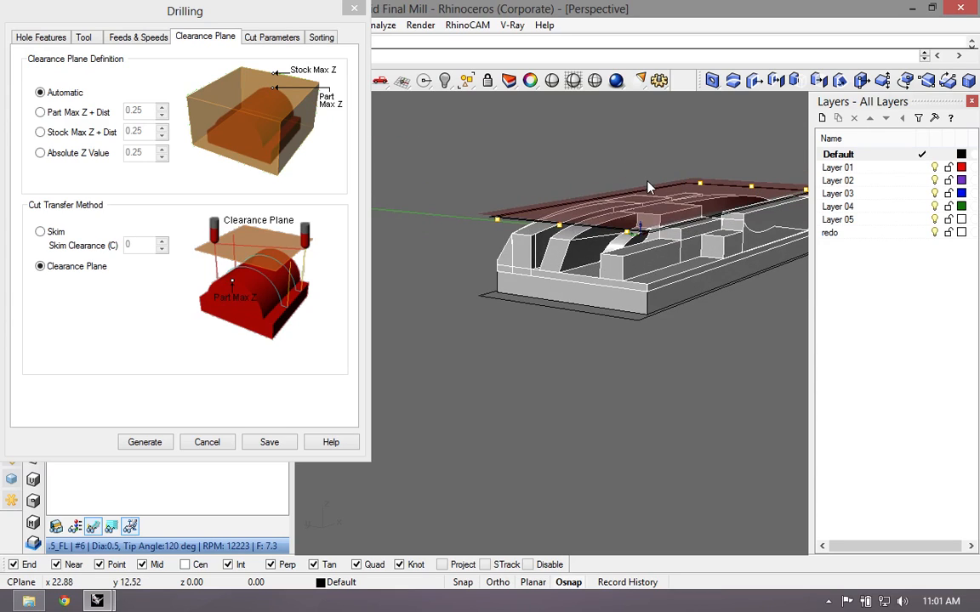
pyautogui.moveTo(651, 175); pyautogui.dragTo(655, 169, button='right')
pyautogui.scroll(5, 650, 174)
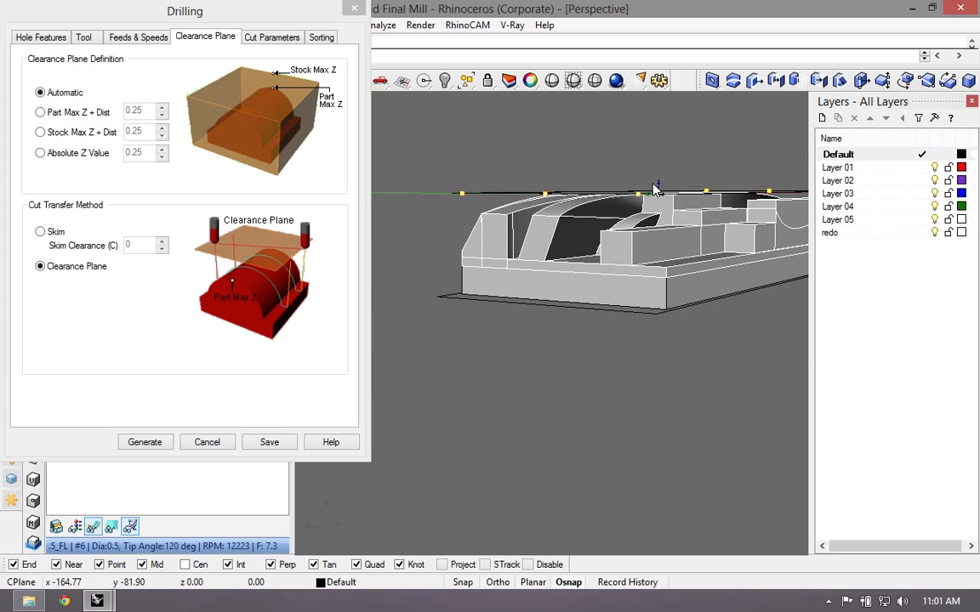
pyautogui.scroll(-4, 647, 198)
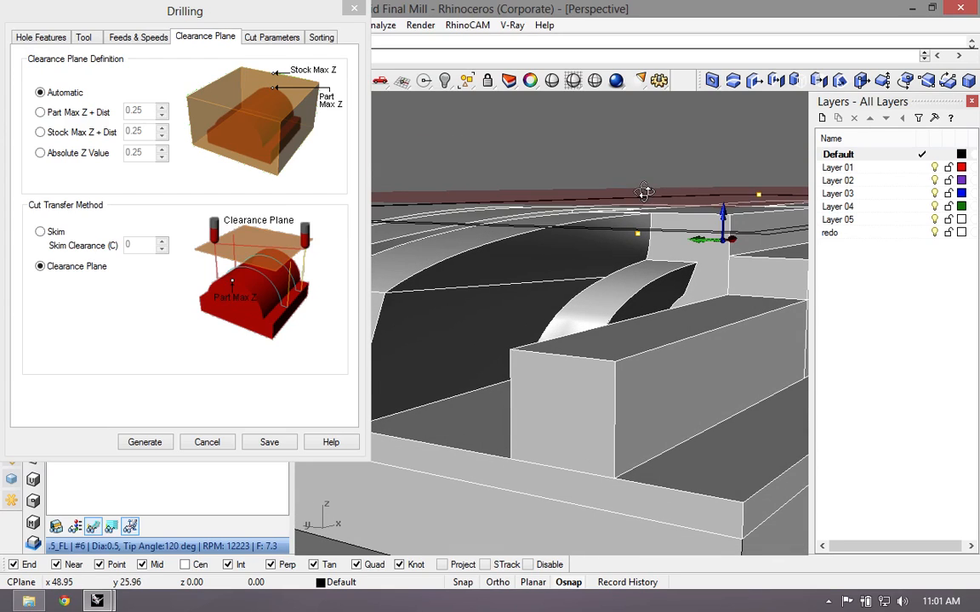
# Step: Set the drill type to Breakchip Drill and the drill depth to 2
pyautogui.click(266, 37)
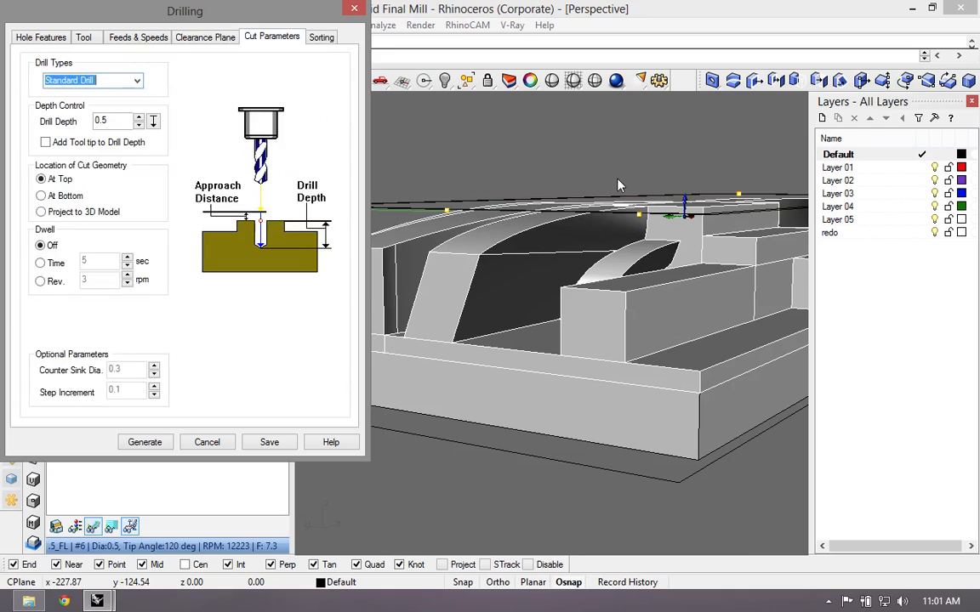
pyautogui.scroll(-3, 696, 189)
pyautogui.moveTo(698, 181); pyautogui.dragTo(676, 175, button='right')
pyautogui.scroll(-4, 668, 133)
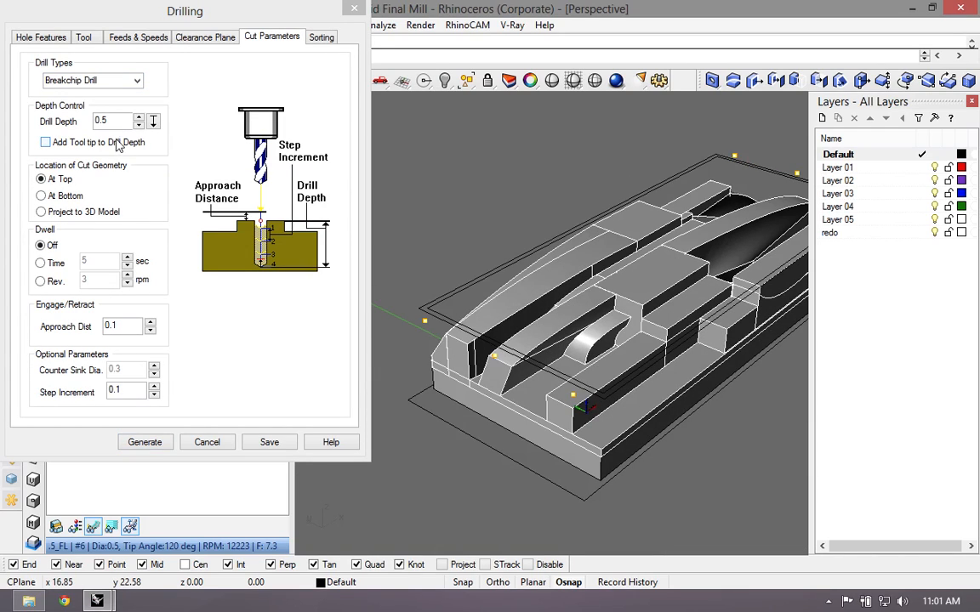
pyautogui.moveTo(118, 121); pyautogui.dragTo(1, 97)
pyautogui.press('Tab')
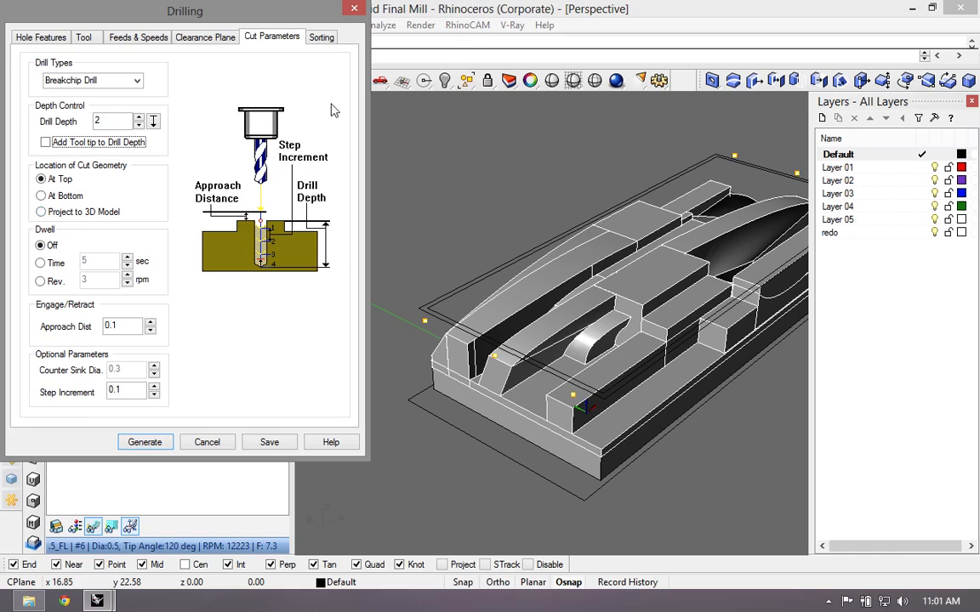
# Step: Apply Minimum Distance Sort with a Lower Left start point and generate the drilling toolpath
pyautogui.click(320, 39)
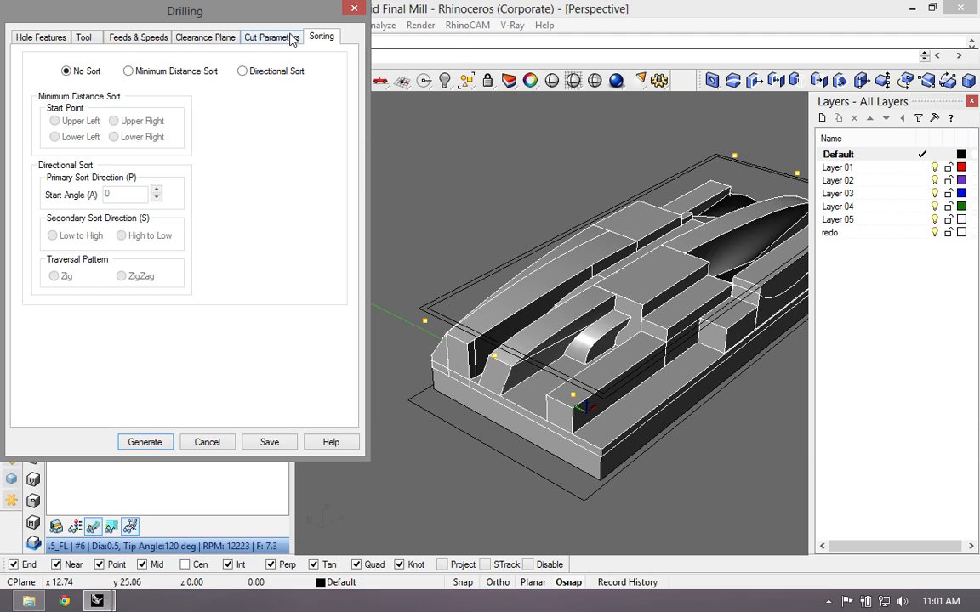
pyautogui.click(142, 73)
pyautogui.click(54, 136)
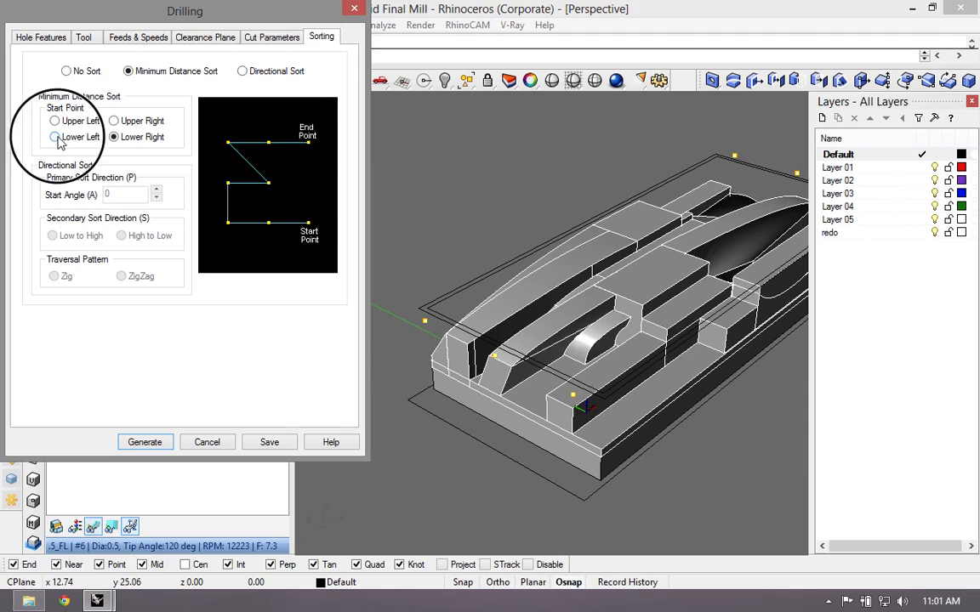
pyautogui.click(145, 441)
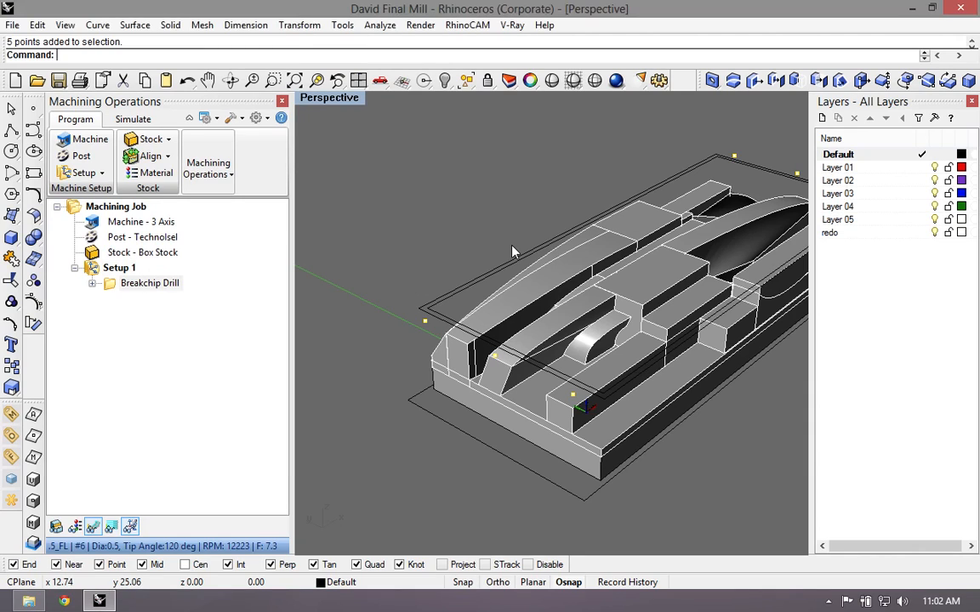
pyautogui.scroll(3, 468, 344)
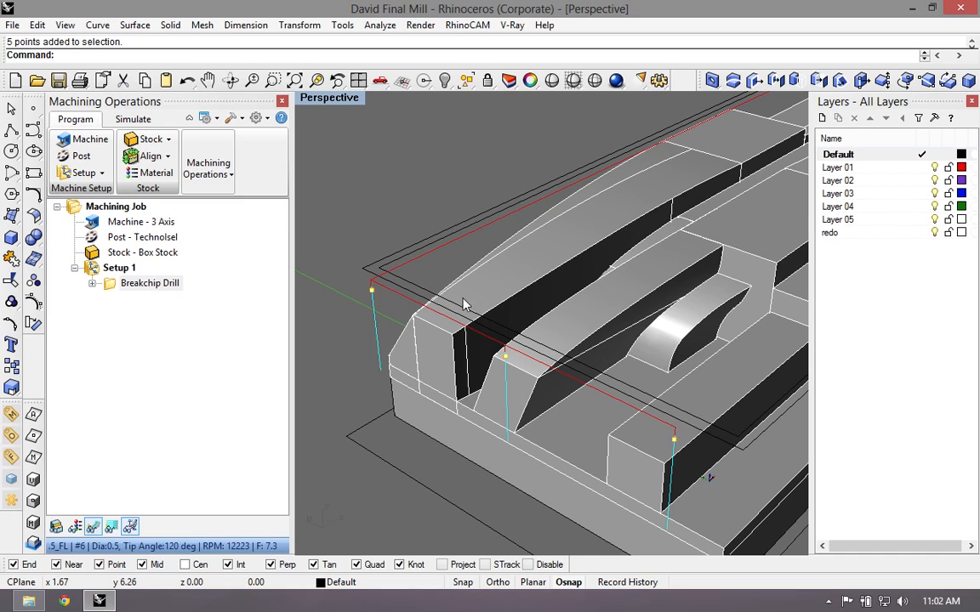
pyautogui.scroll(-2, 383, 340)
pyautogui.scroll(-2, 383, 340)
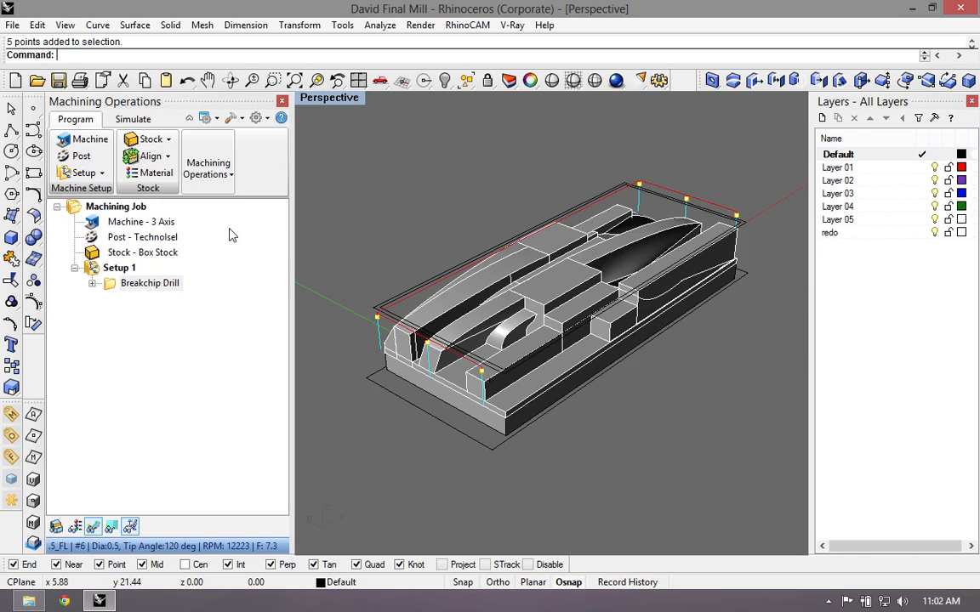
# Step: Rename the Breakchip Drill operation as 01_.5FL_holes
pyautogui.doubleClick(153, 284)
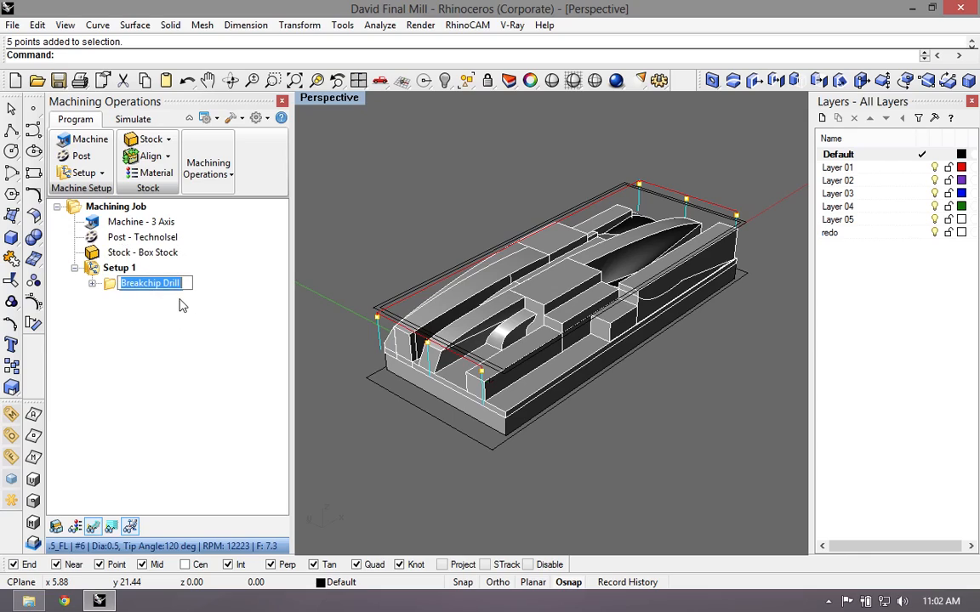
pyautogui.write('.')
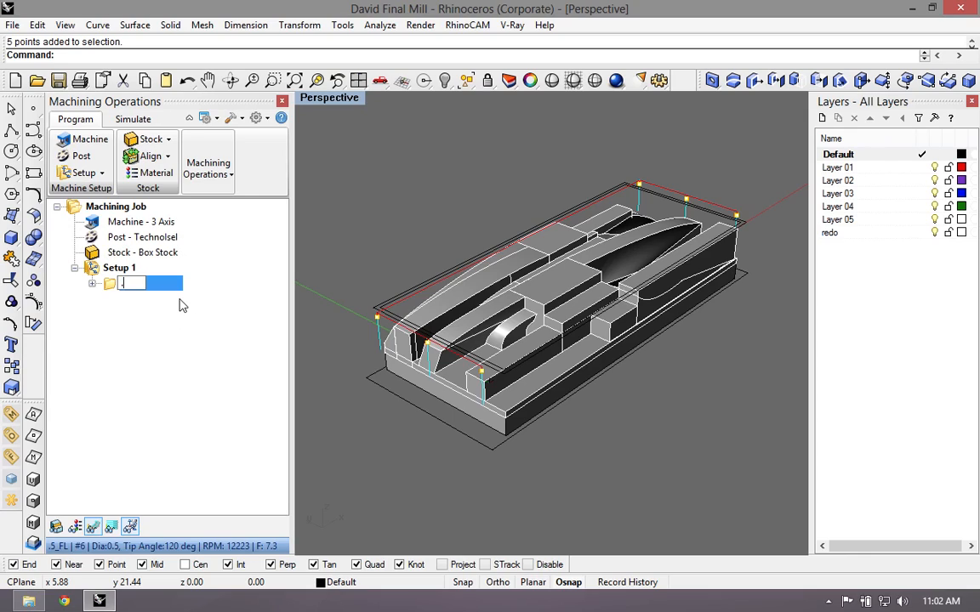
pyautogui.write('5FL')
pyautogui.write('01')
pyautogui.write('_')
pyautogui.write('_hole')
pyautogui.write('s')
pyautogui.press('Return')
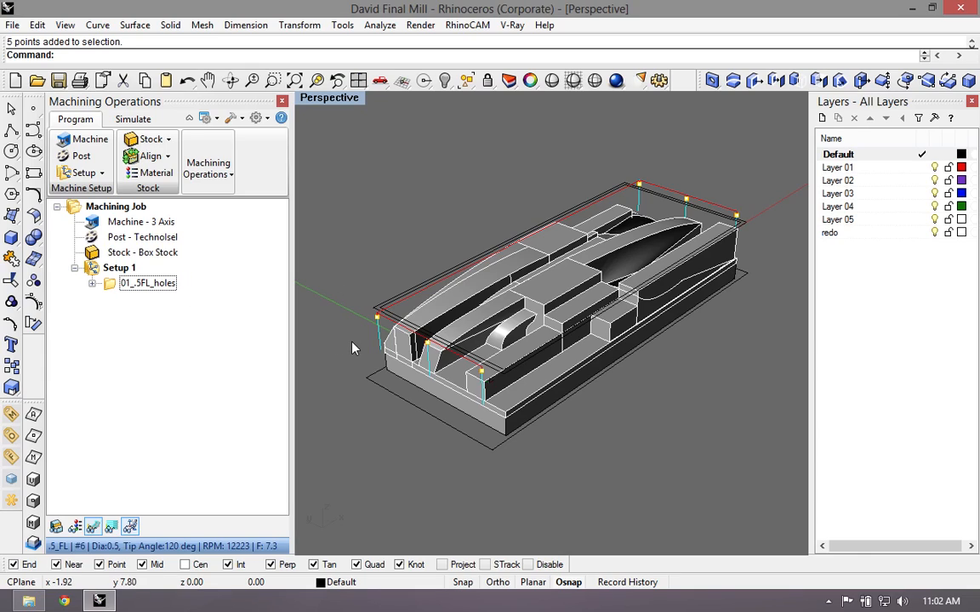
# Step: Select the inner boundary rectangle above the model, using the four-view layout to pick it out from the outer rectangle
pyautogui.scroll(2, 349, 349)
pyautogui.scroll(3, 374, 306)
pyautogui.doubleClick(340, 101)
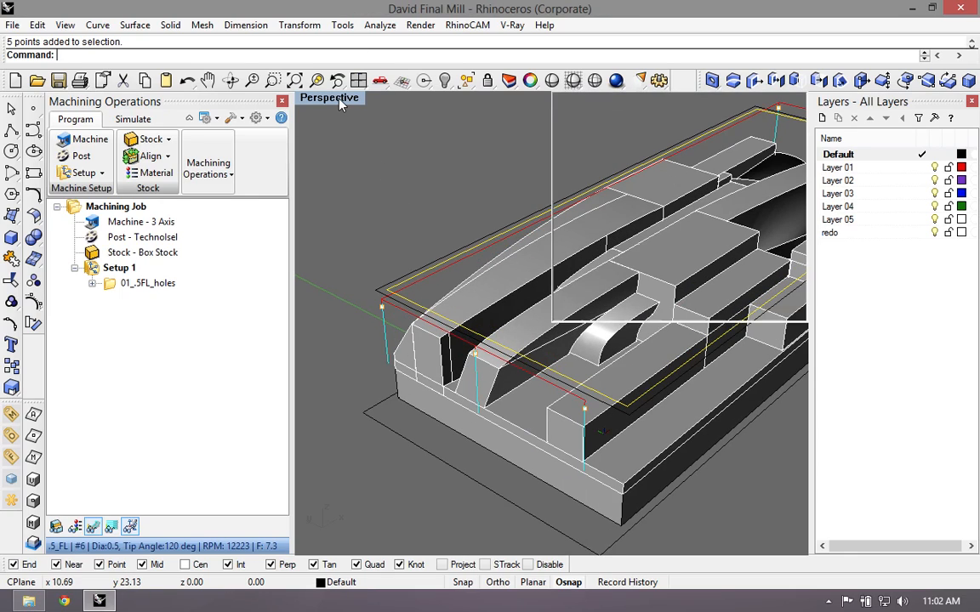
pyautogui.scroll(2, 370, 150)
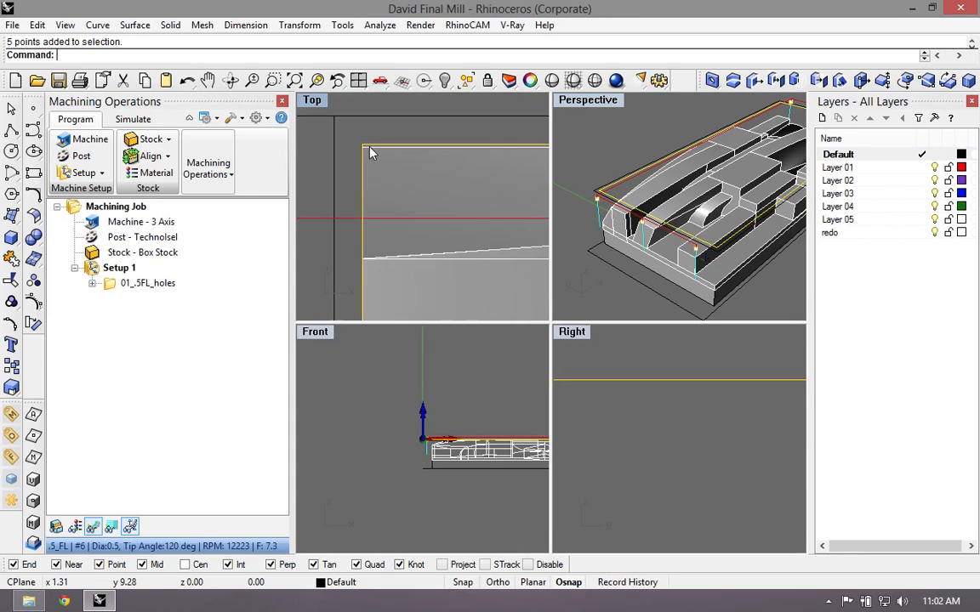
pyautogui.click(365, 163)
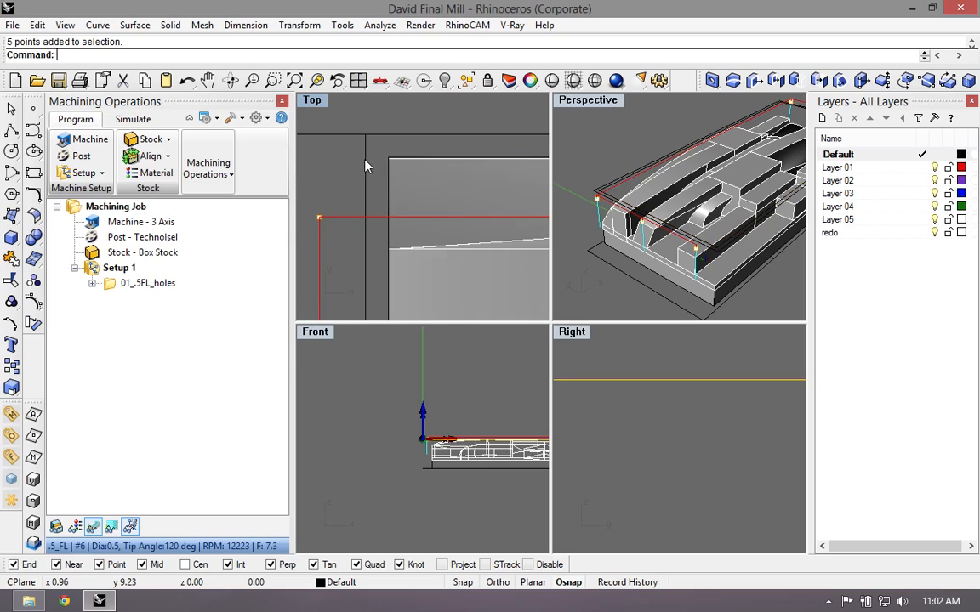
pyautogui.scroll(5, 604, 195)
pyautogui.click(602, 197)
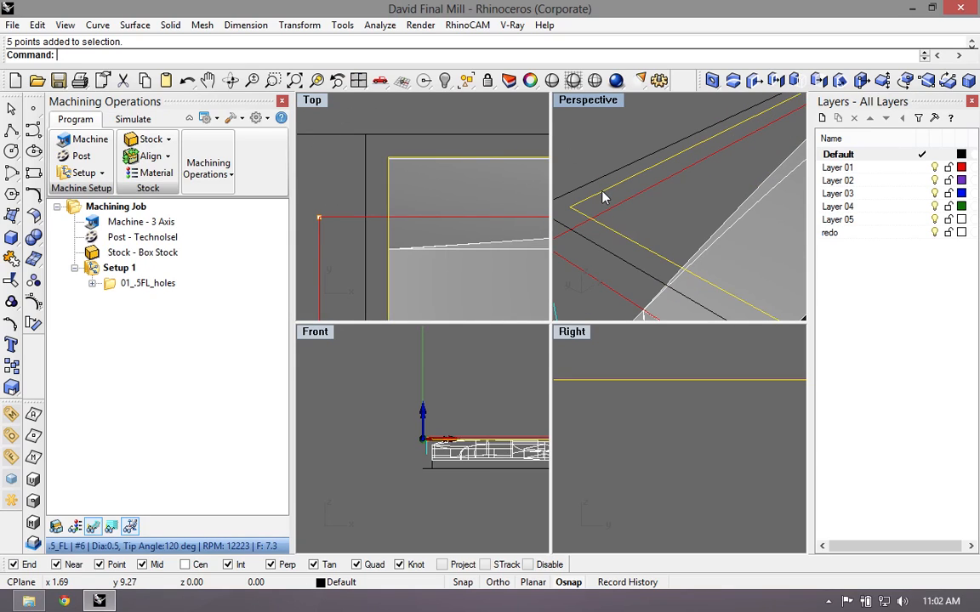
pyautogui.scroll(-5, 646, 198)
pyautogui.scroll(-5, 646, 194)
pyautogui.scroll(3, 666, 216)
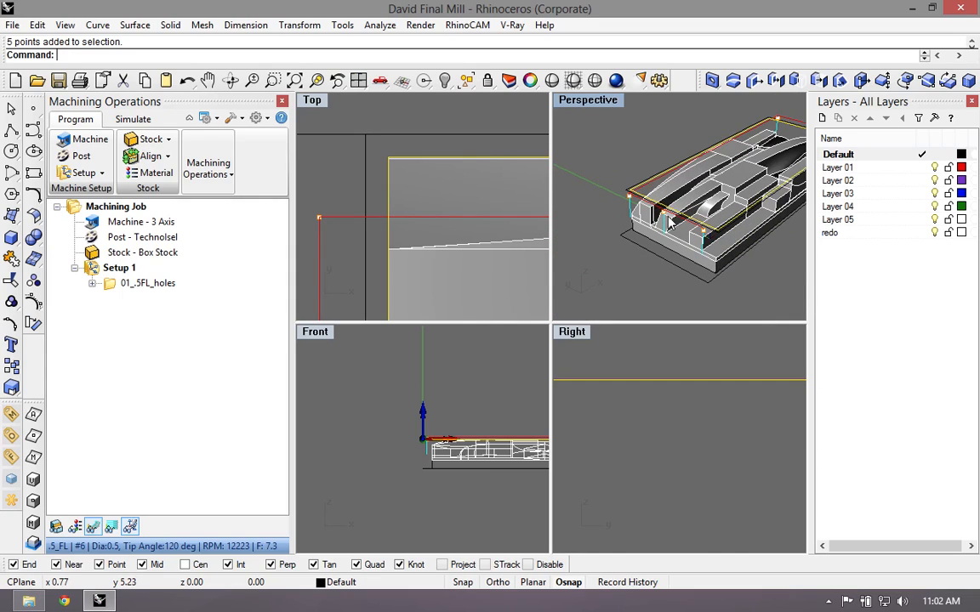
# Step: Enlarge the Perspective view to fill the workspace and hide the layer list
pyautogui.click(199, 158)
pyautogui.doubleClick(610, 98)
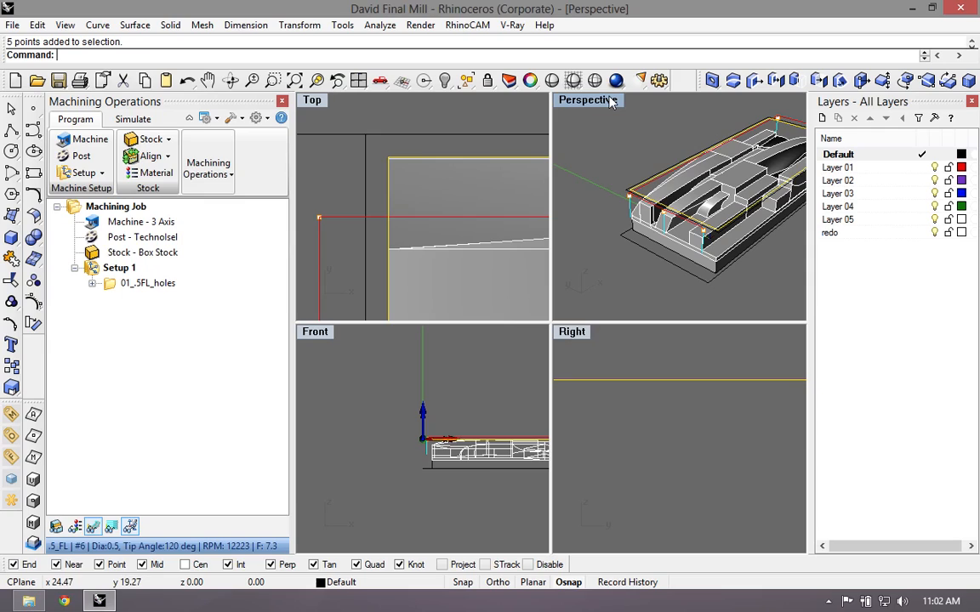
pyautogui.click(972, 101)
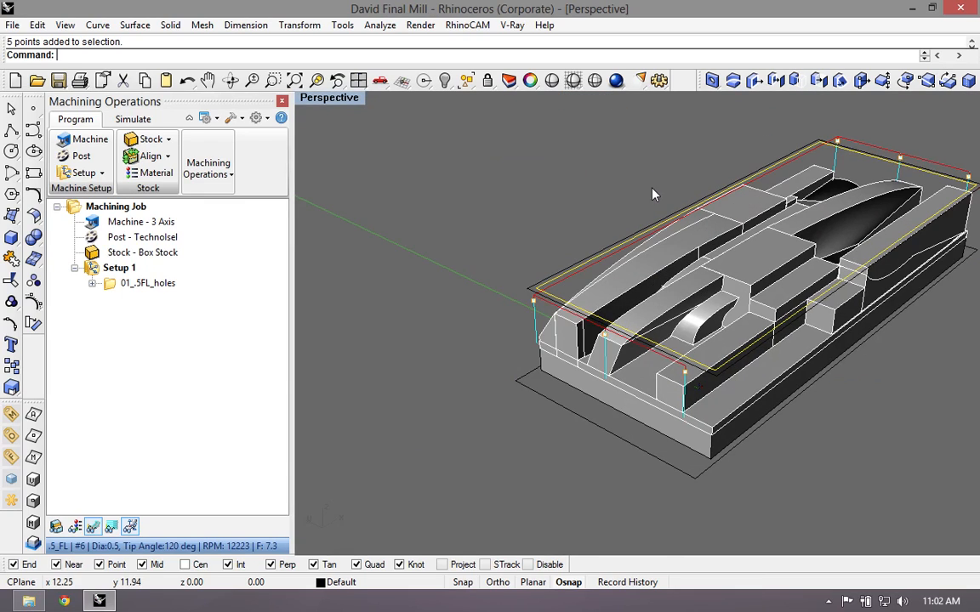
# Step: Start a 3-axis Horizontal Roughing operation with the selected boundary as drive region, and delete the existing 1/2 FLAT tool
pyautogui.click(229, 168)
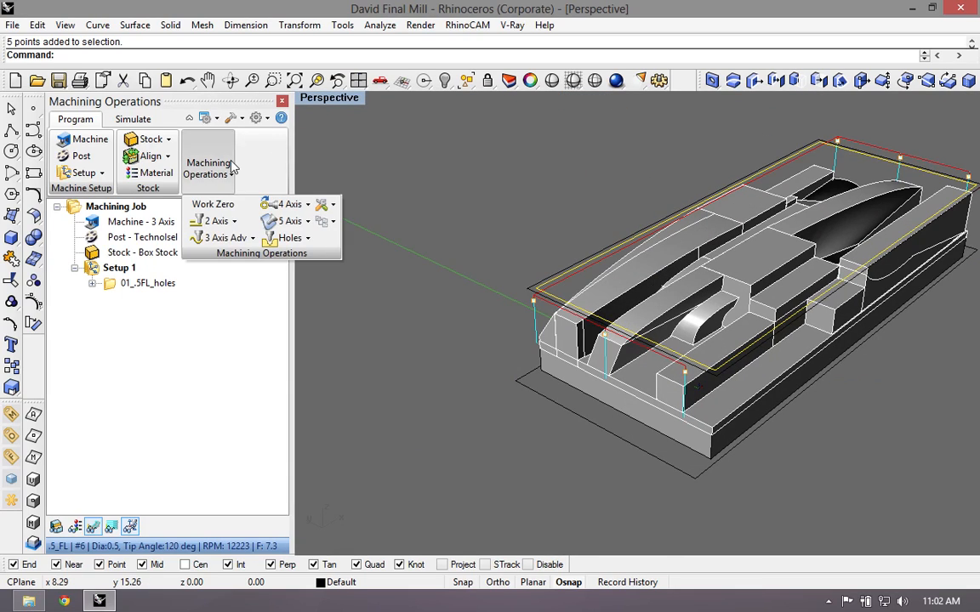
pyautogui.click(253, 239)
pyautogui.click(225, 273)
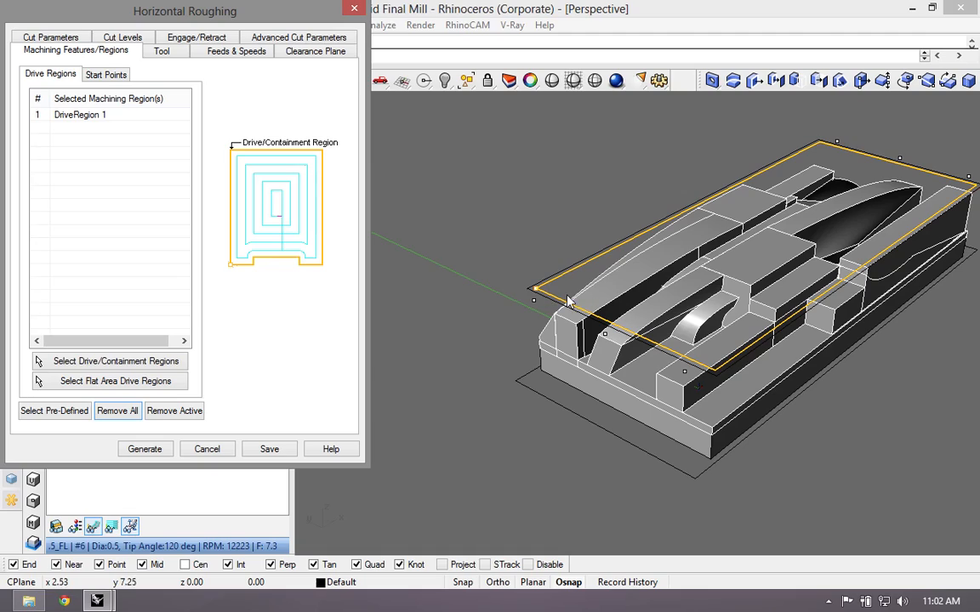
pyautogui.click(161, 52)
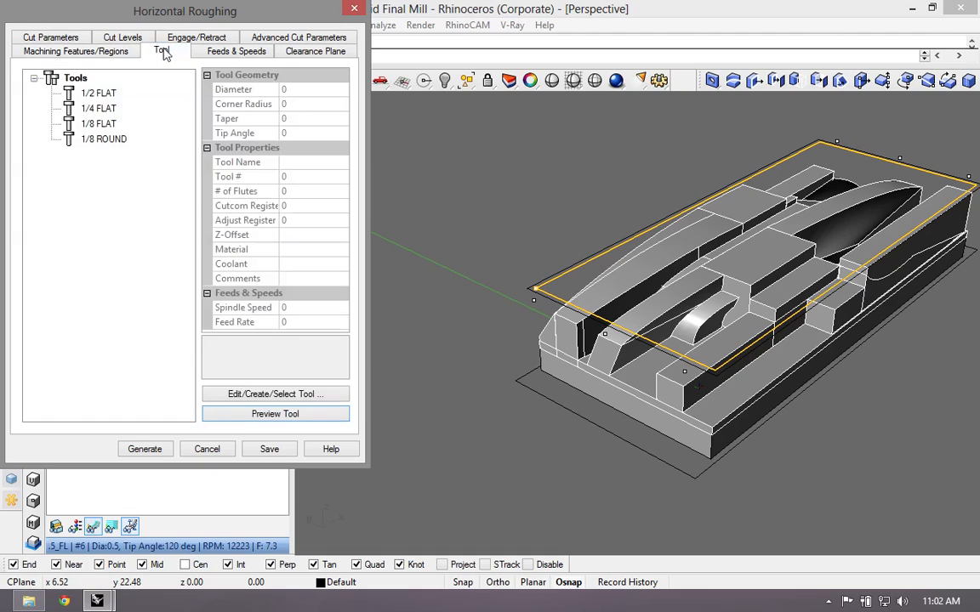
pyautogui.click(101, 95)
pyautogui.press('Delete')
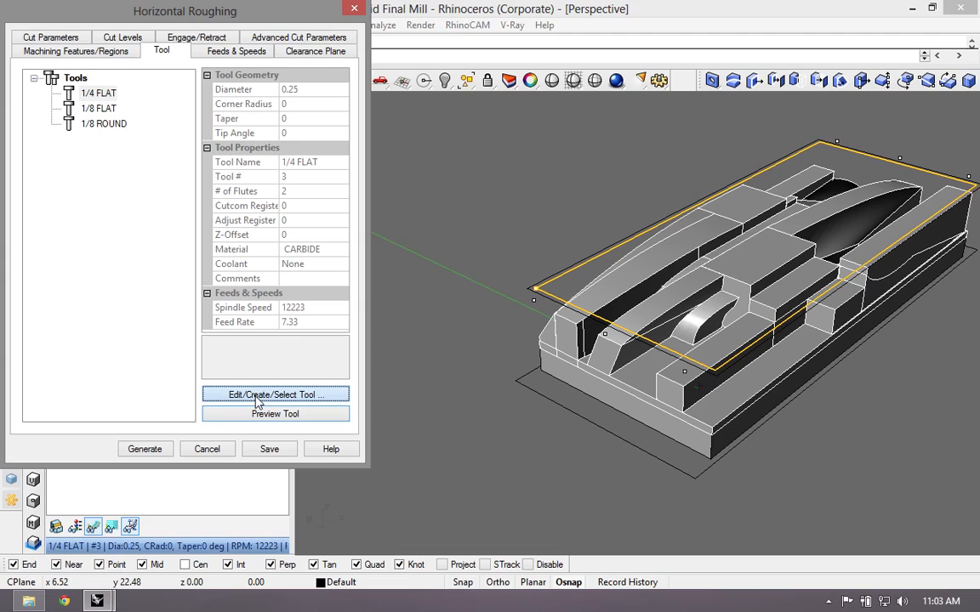
# Step: Create a new flat mill named 1/2 FLAT with a 0.5 tool diameter and choose it for the roughing operation
pyautogui.click(233, 394)
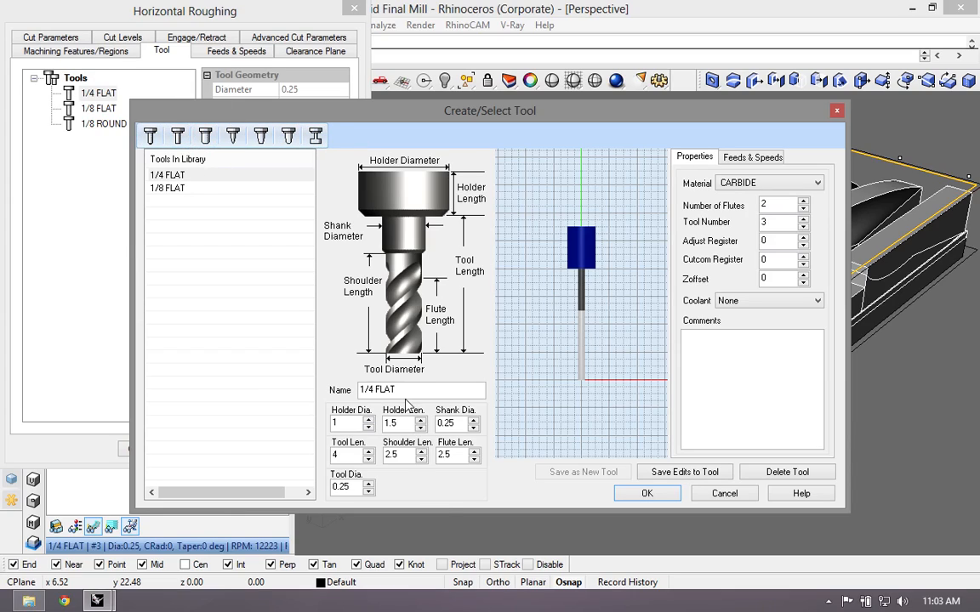
pyautogui.moveTo(405, 391); pyautogui.dragTo(237, 395)
pyautogui.write('1/2')
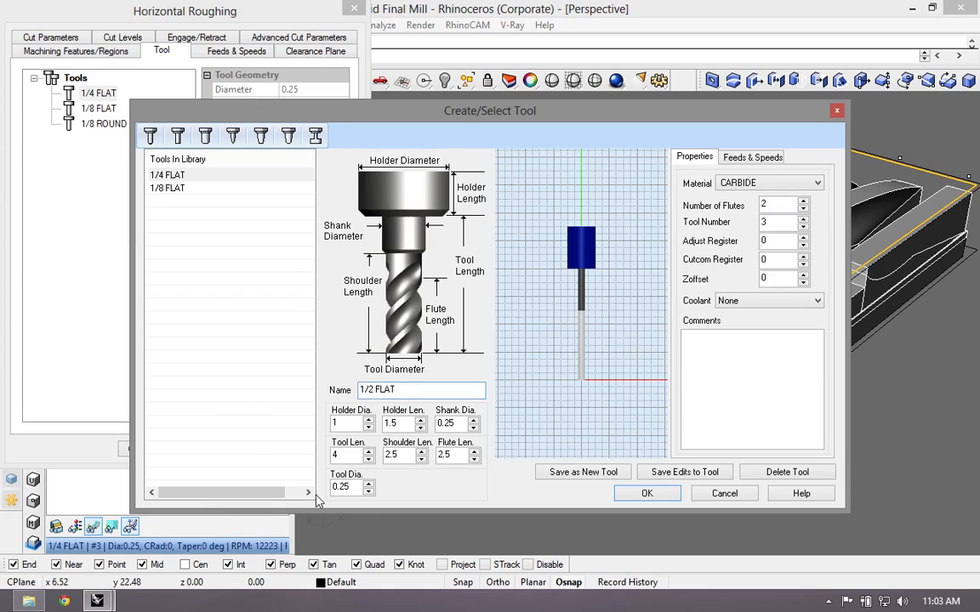
pyautogui.click(345, 490)
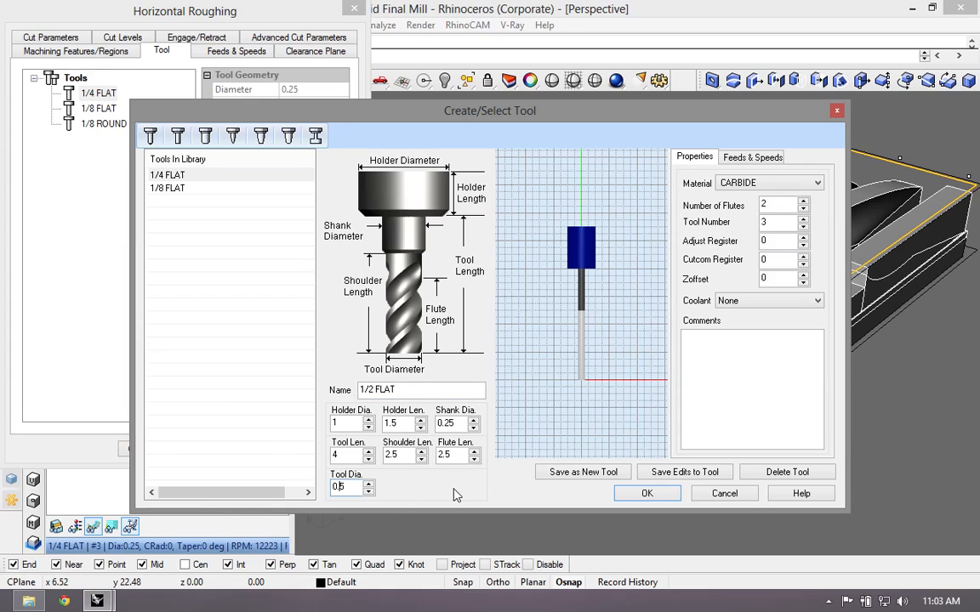
pyautogui.click(568, 472)
pyautogui.click(558, 356)
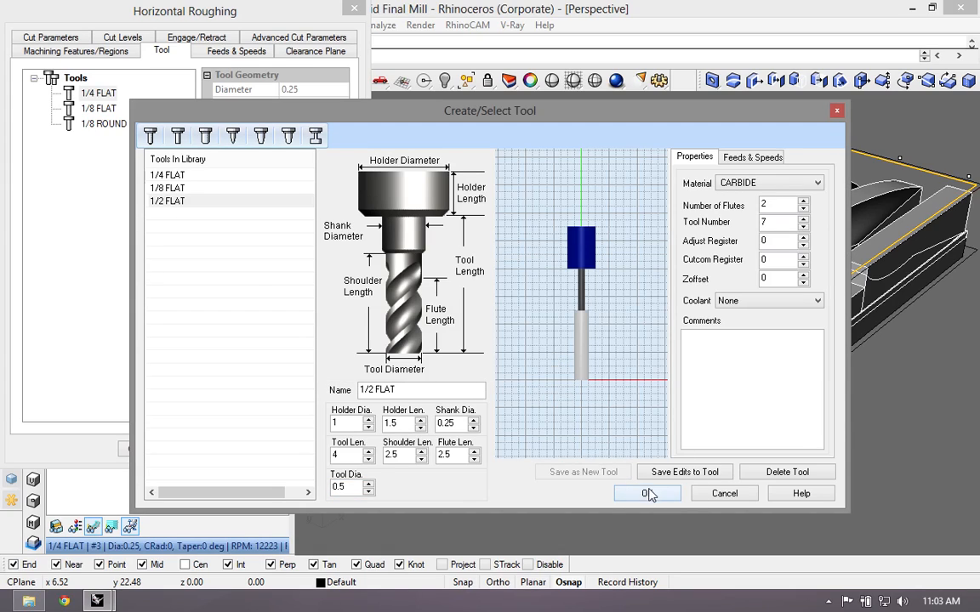
pyautogui.click(648, 494)
pyautogui.click(72, 143)
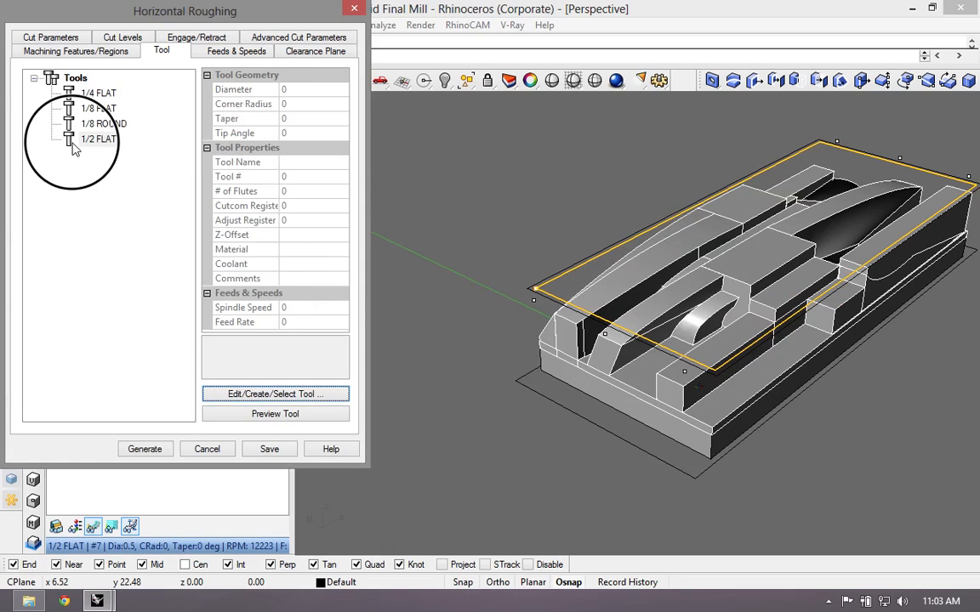
# Step: Review the roughing feeds, speeds and clearance plane, and set the stepover to 75% of the tool diameter
pyautogui.click(232, 53)
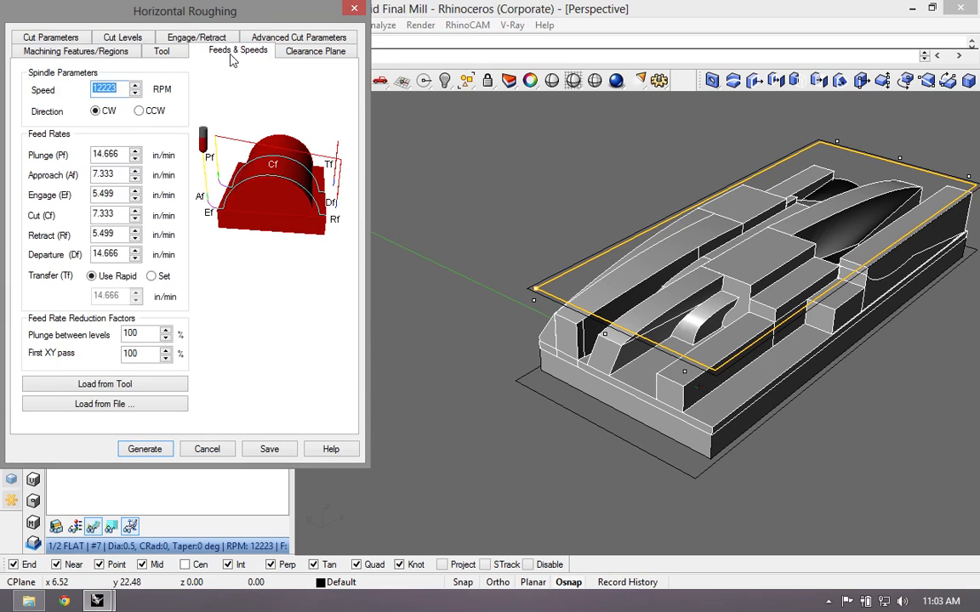
pyautogui.click(332, 55)
pyautogui.moveTo(737, 223); pyautogui.dragTo(714, 243, button='right')
pyautogui.click(68, 38)
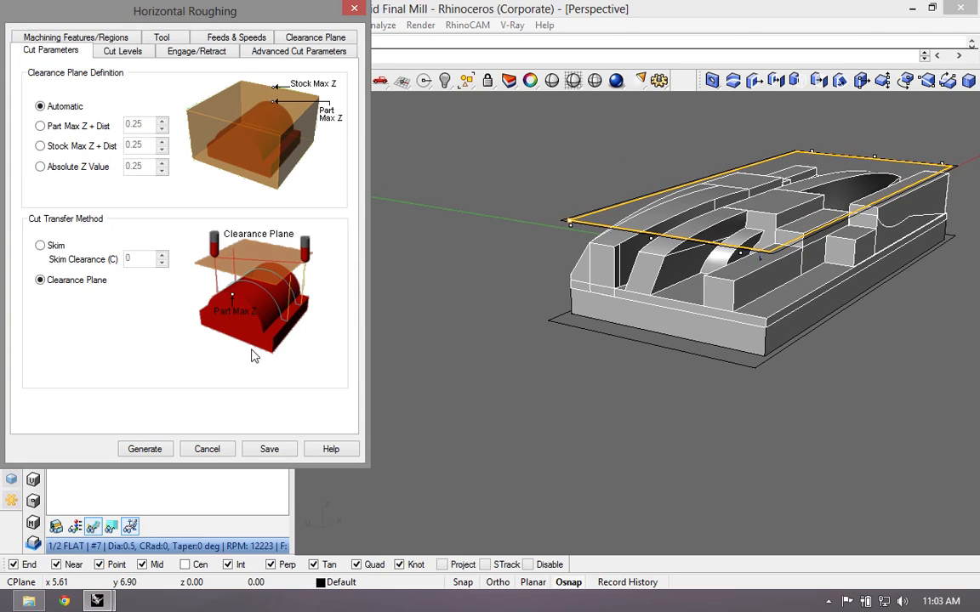
pyautogui.moveTo(560, 227); pyautogui.dragTo(532, 276, button='right')
pyautogui.doubleClick(129, 356)
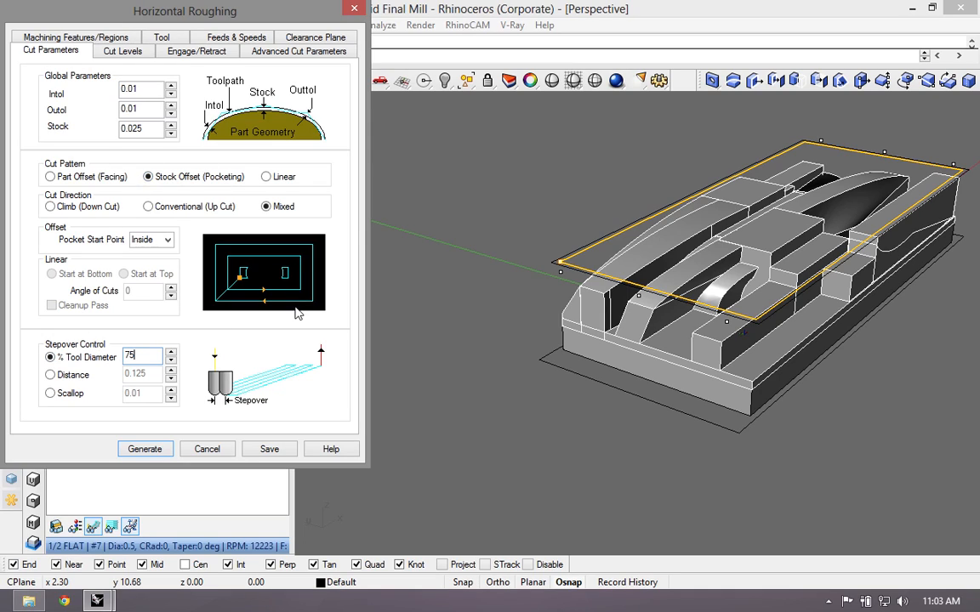
# Step: Check the cut levels, engage/retract and advanced cut parameters, and generate the Horizontal Roughing toolpath
pyautogui.click(131, 54)
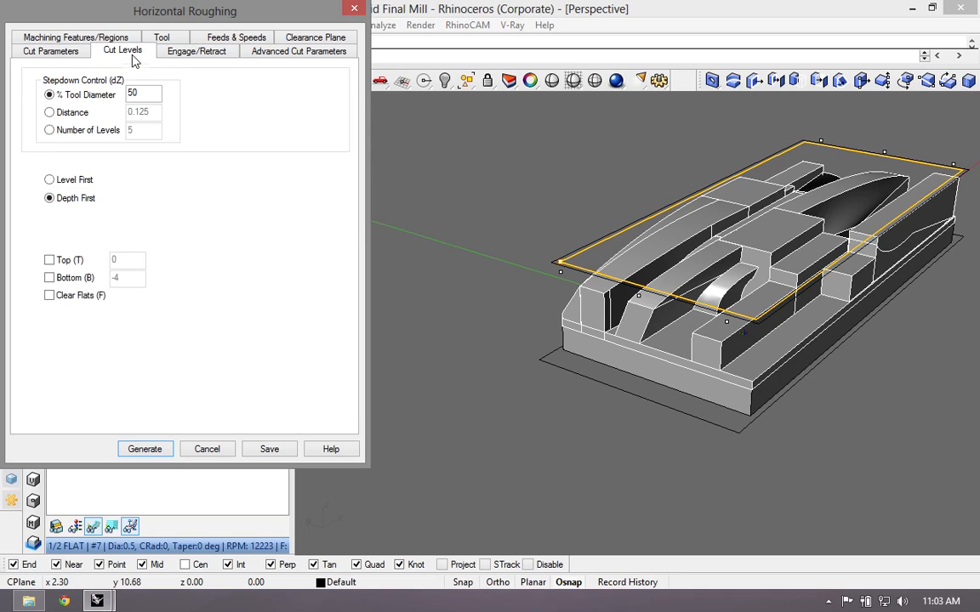
pyautogui.click(185, 55)
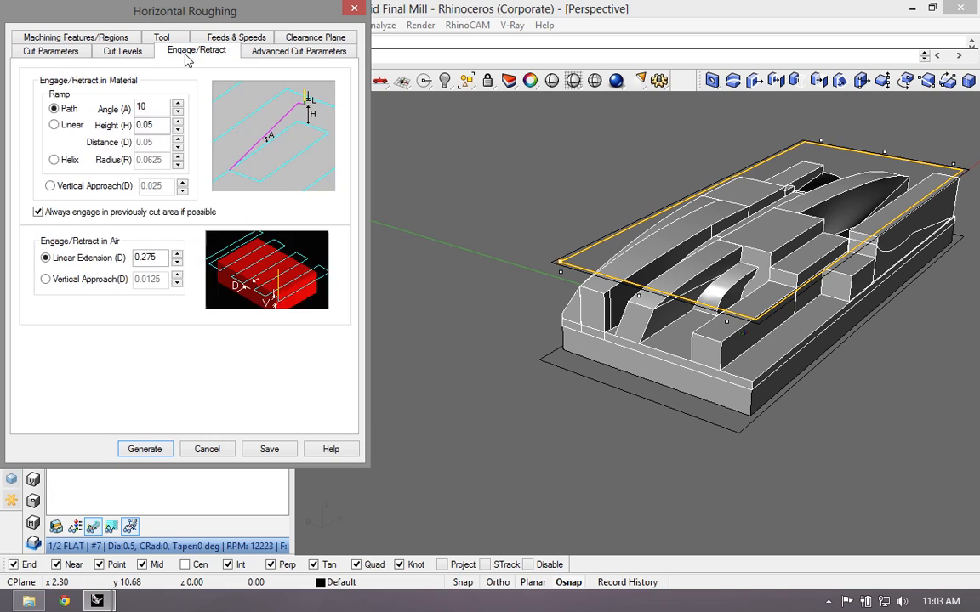
pyautogui.click(275, 55)
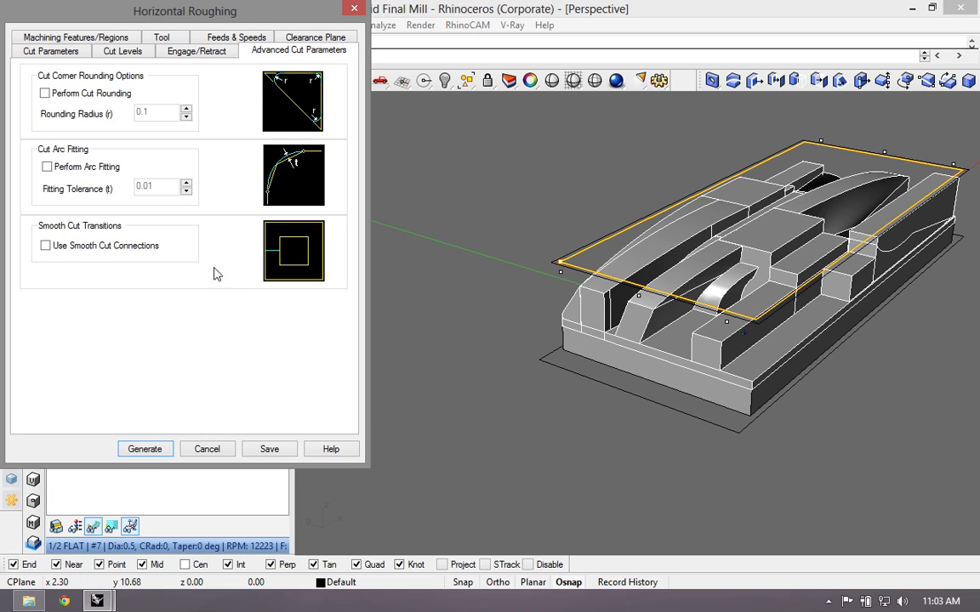
pyautogui.click(144, 449)
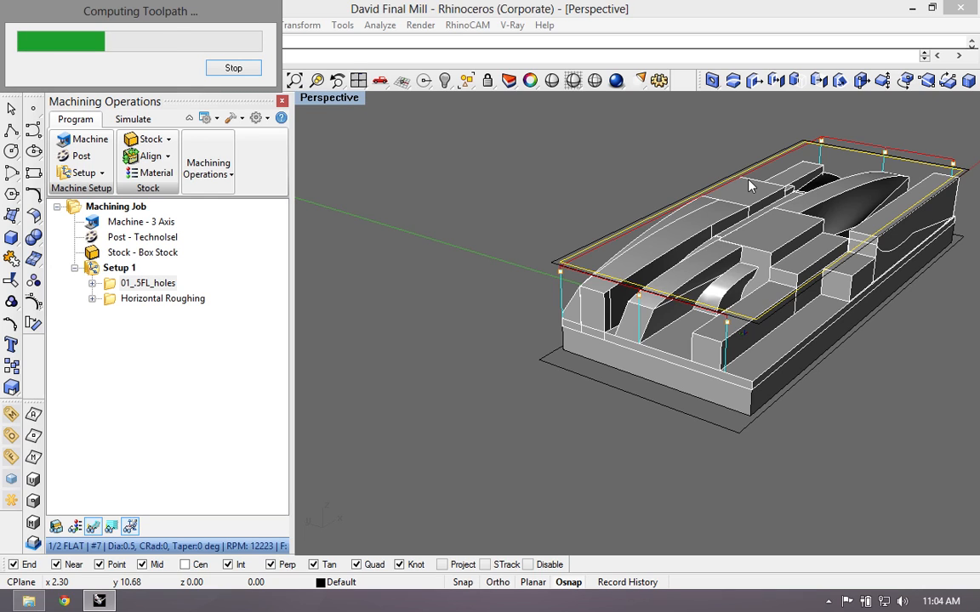
pyautogui.moveTo(786, 190); pyautogui.dragTo(796, 240, button='right')
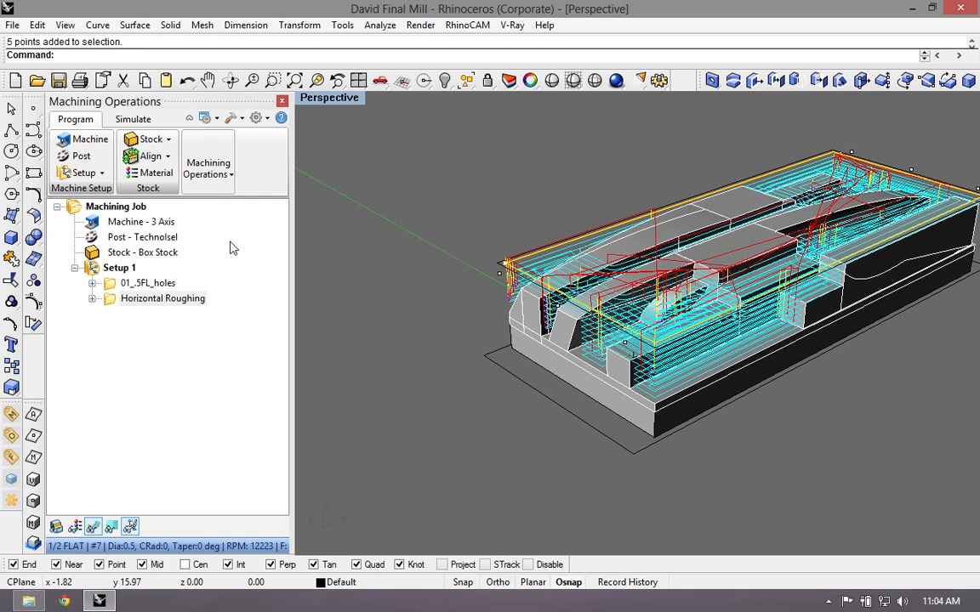
# Step: Rename the Horizontal Roughing operation as 02_.5FL_Rough
pyautogui.click(123, 303)
pyautogui.write('02')
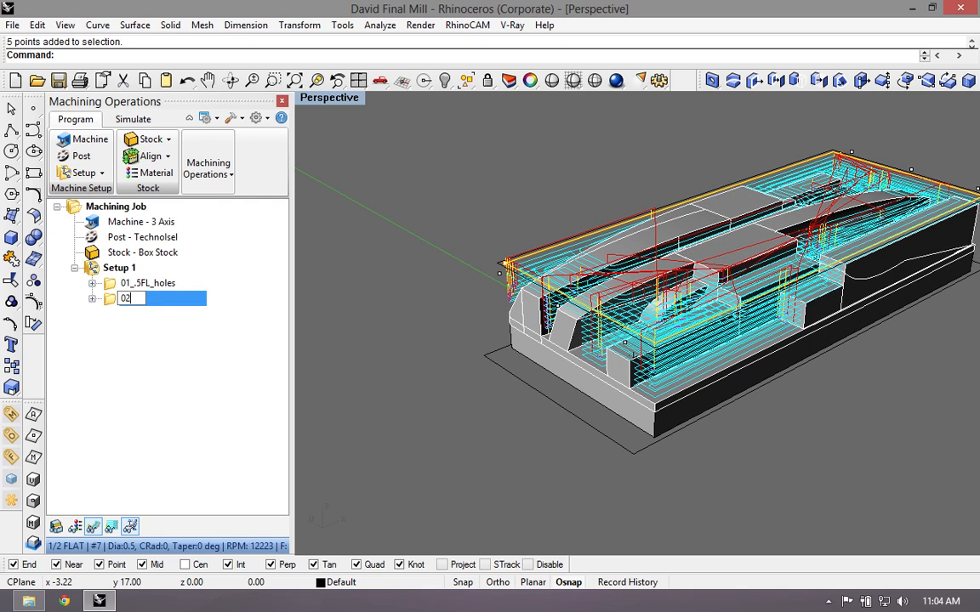
pyautogui.write('_.5FL_Rough')
pyautogui.press('Return')
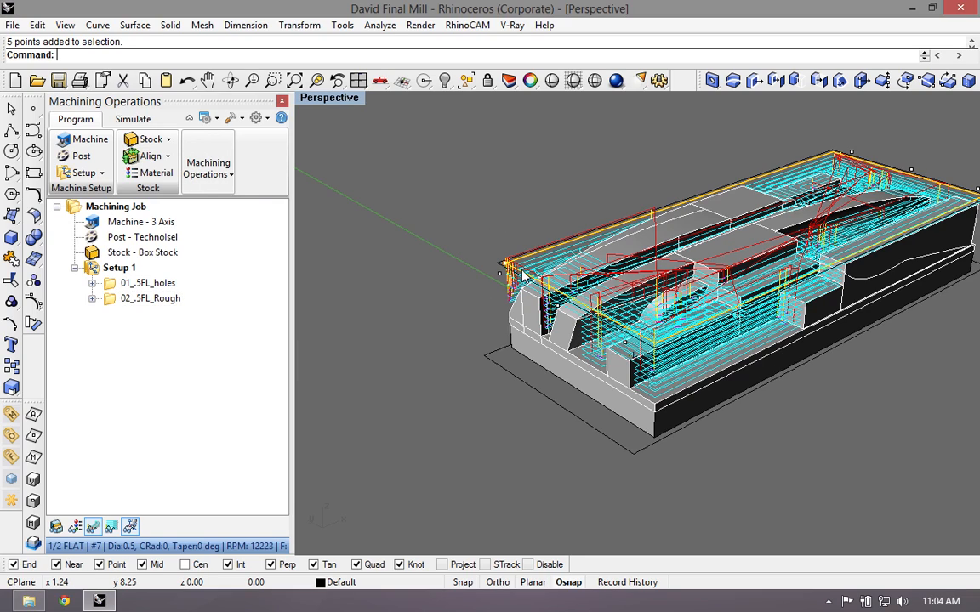
# Step: Start a 3-axis Parallel Finishing operation on the same boundary and choose the 1/4 FLAT tool
pyautogui.click(235, 174)
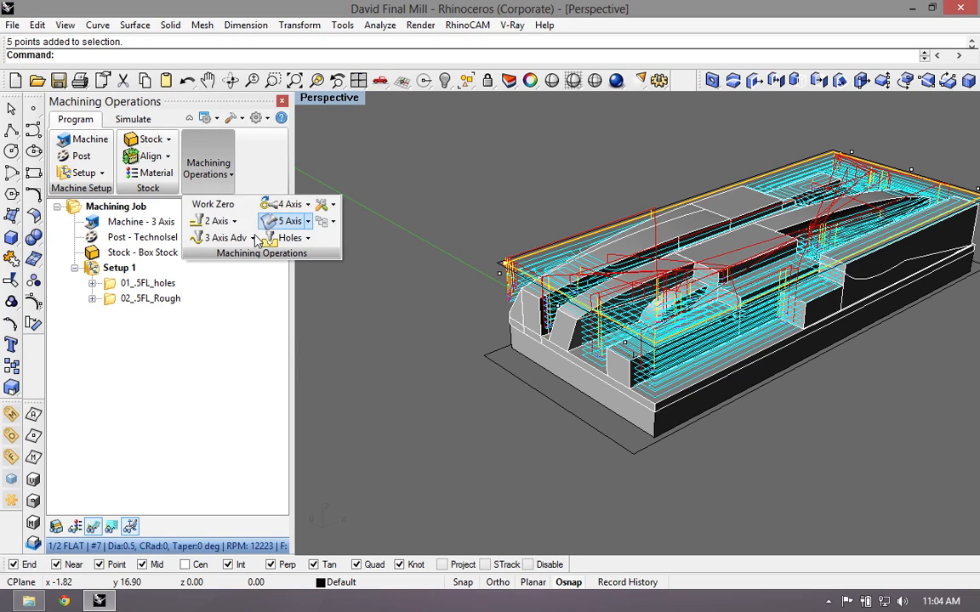
pyautogui.click(252, 239)
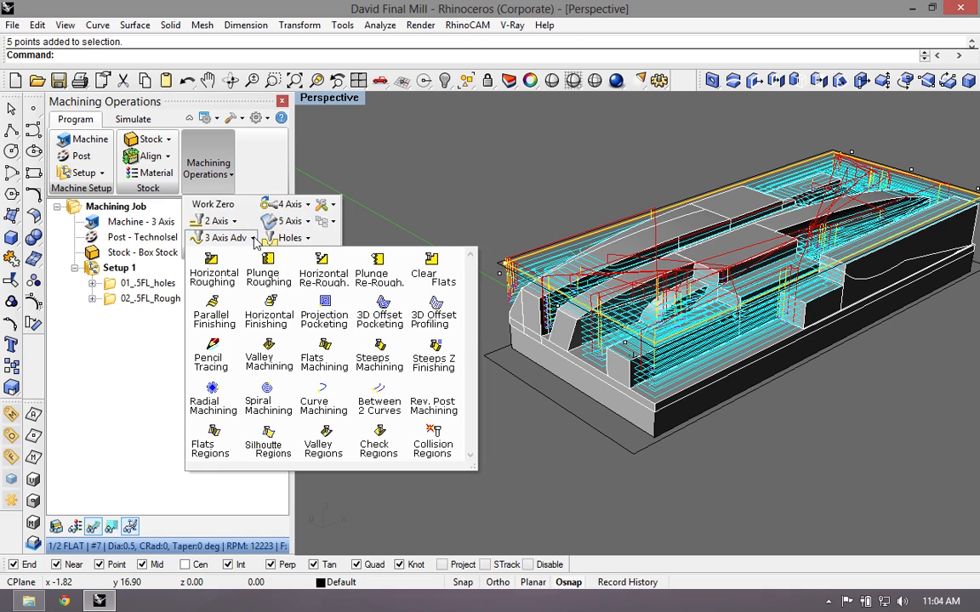
pyautogui.click(211, 316)
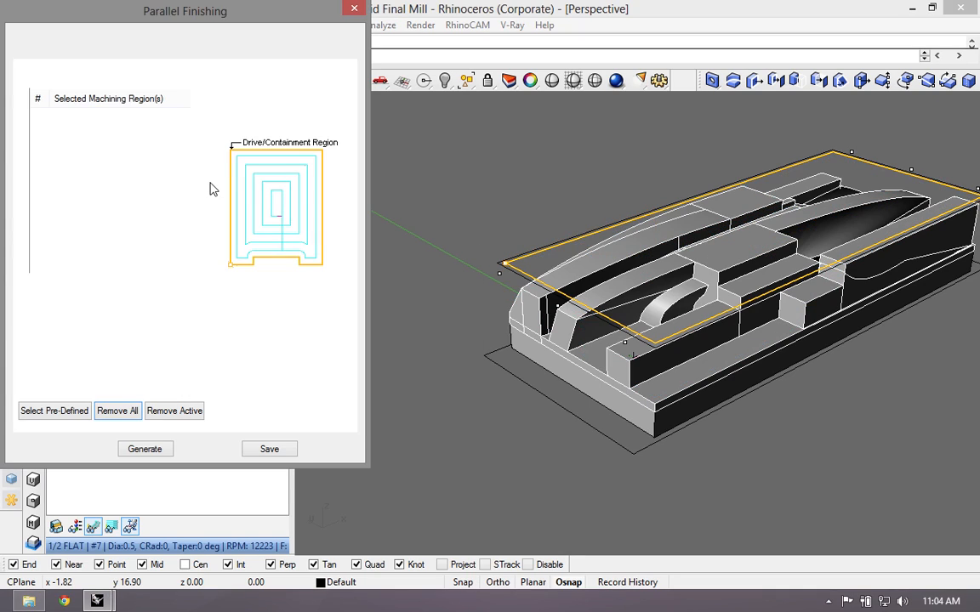
pyautogui.click(200, 52)
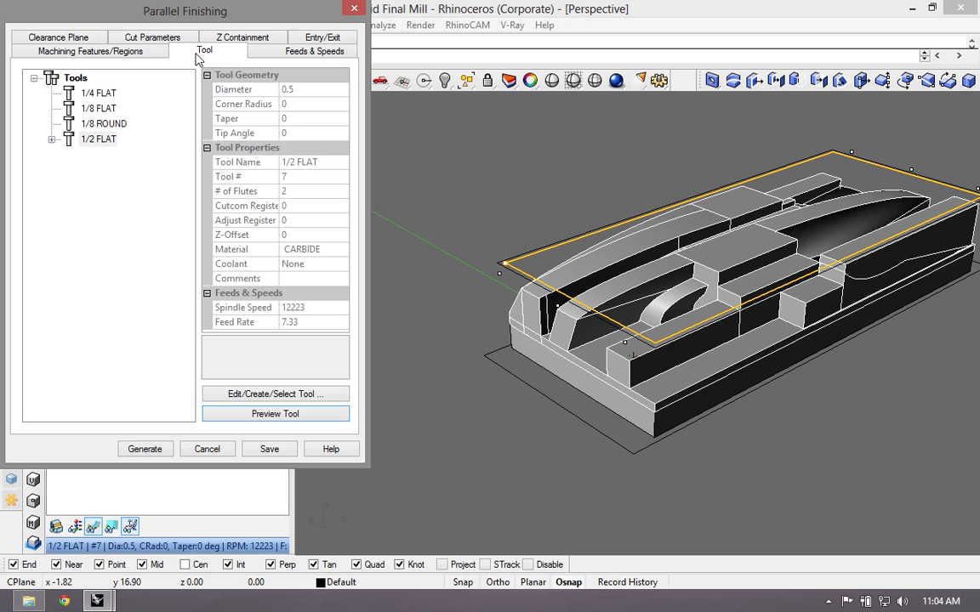
pyautogui.click(98, 94)
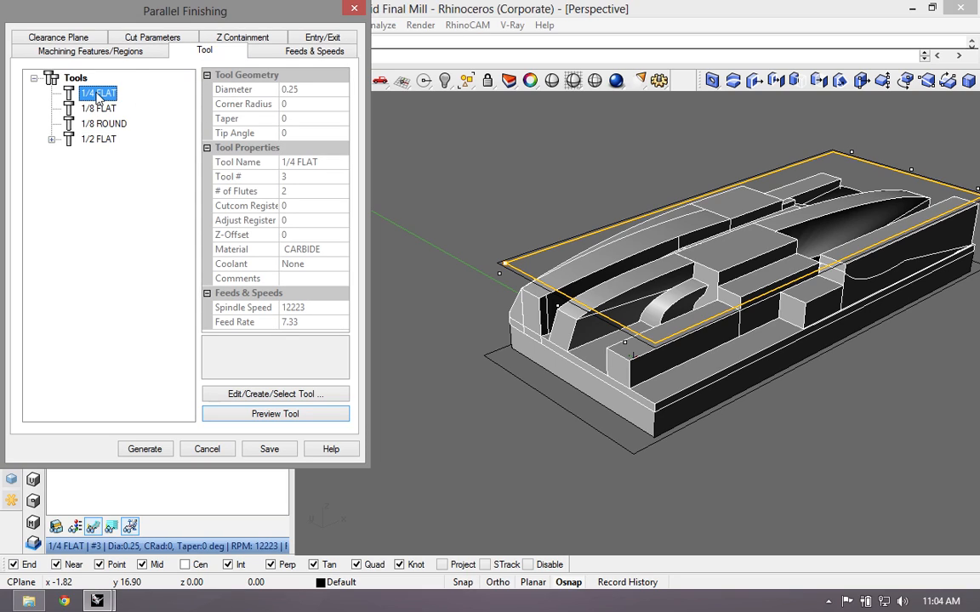
# Step: Set the Parallel Finishing stepover to 75% of the tool diameter
pyautogui.click(78, 39)
pyautogui.moveTo(628, 211); pyautogui.dragTo(636, 251, button='right')
pyautogui.click(140, 52)
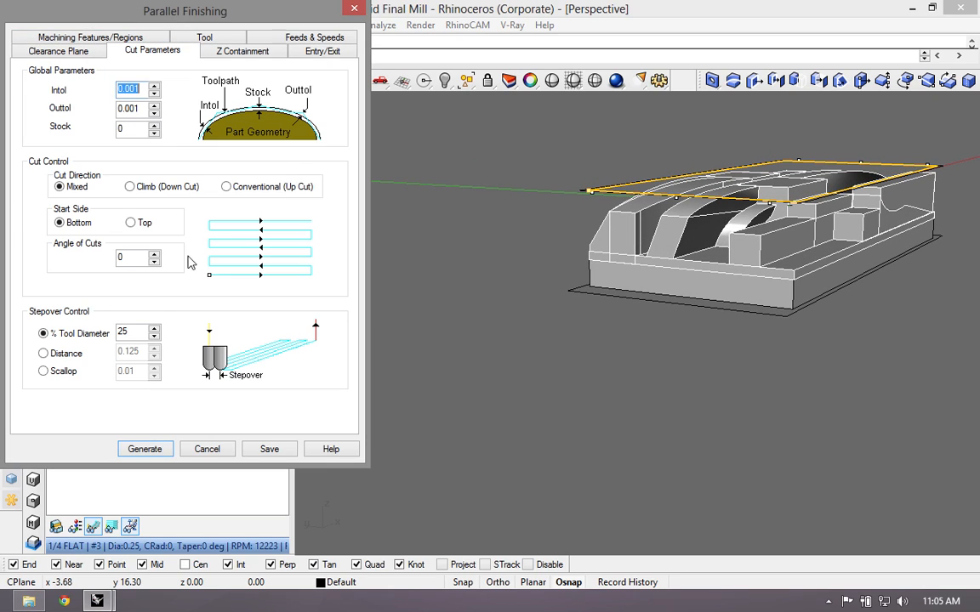
pyautogui.doubleClick(125, 331)
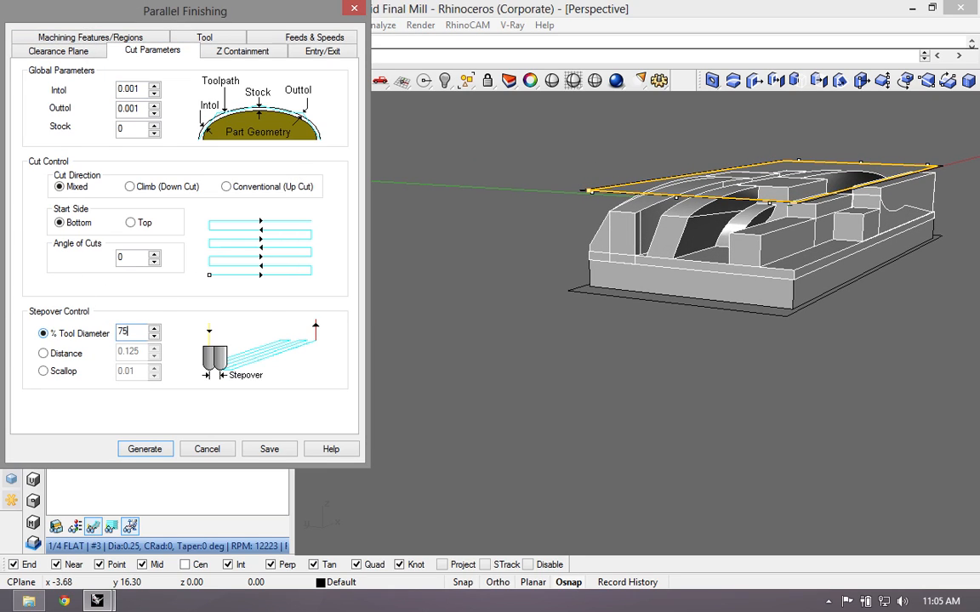
pyautogui.moveTo(570, 187); pyautogui.dragTo(558, 211, button='right')
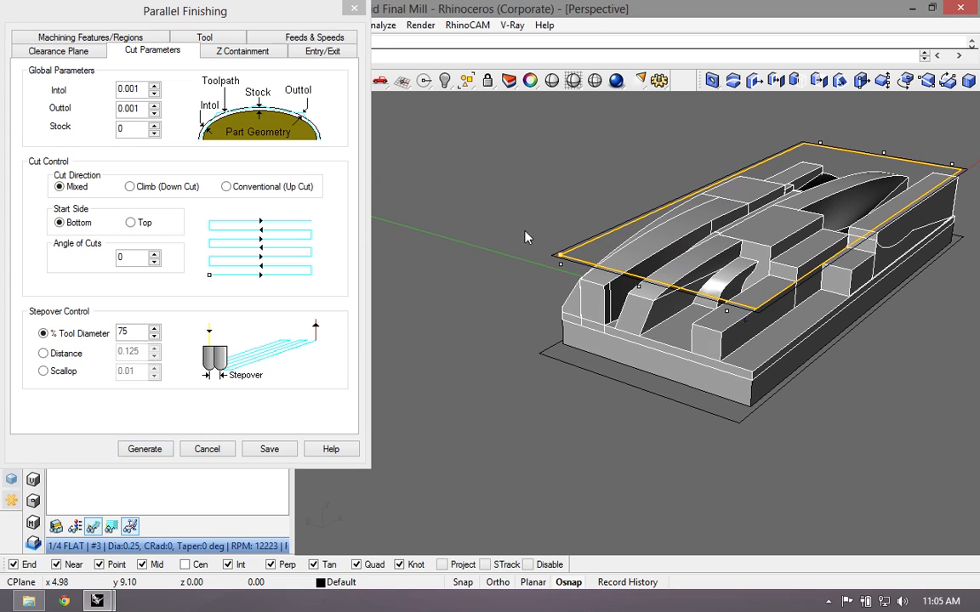
# Step: Set the cut direction to Conventional (Up Cut), check the entry/exit settings, and generate the Parallel Finishing toolpath
pyautogui.click(227, 188)
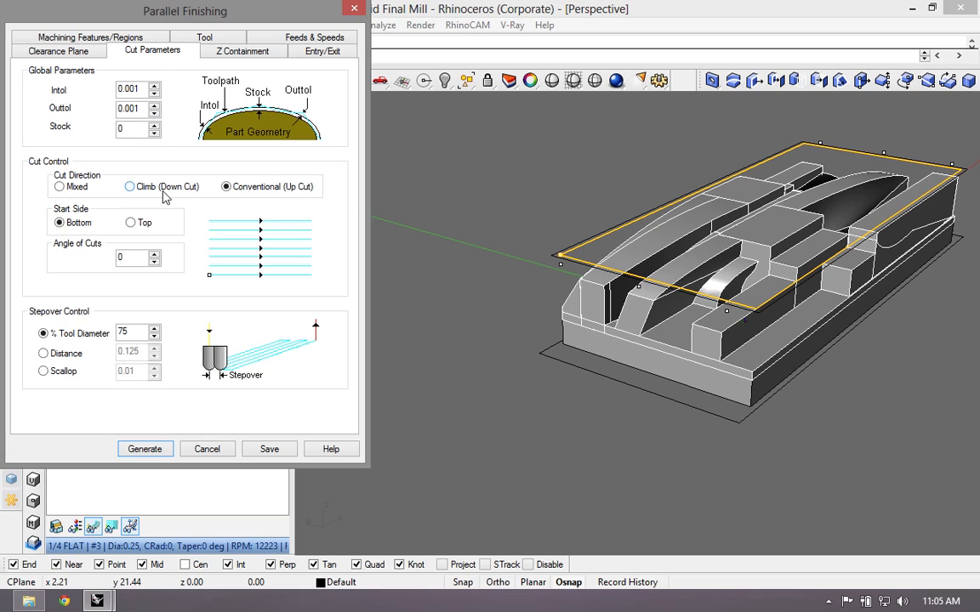
pyautogui.click(291, 54)
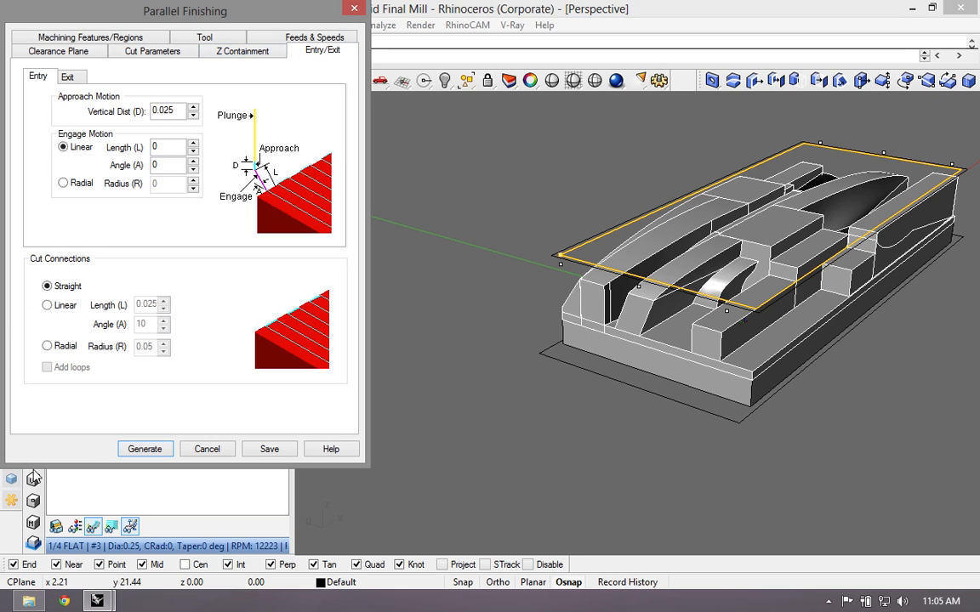
pyautogui.click(147, 450)
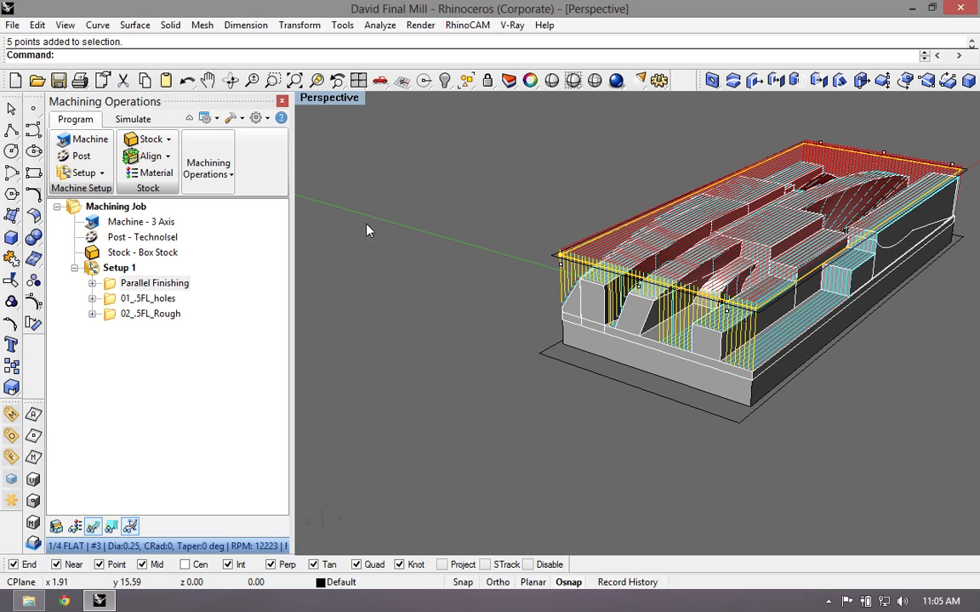
pyautogui.scroll(6, 519, 260)
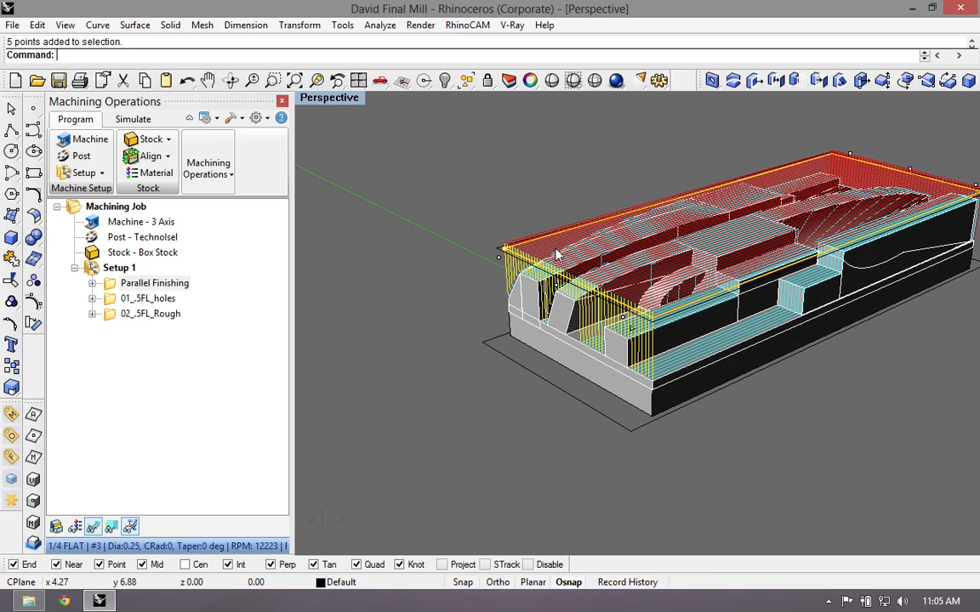
pyautogui.scroll(-3, 526, 261)
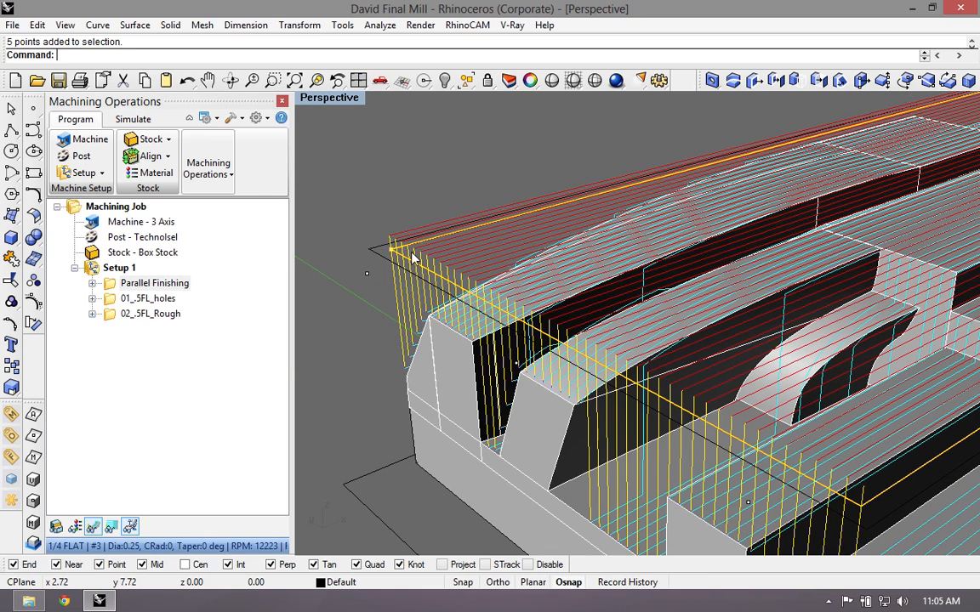
# Step: Reopen the Parallel Finishing operation, change its cut direction to Mixed, and regenerate the toolpath
pyautogui.doubleClick(116, 285)
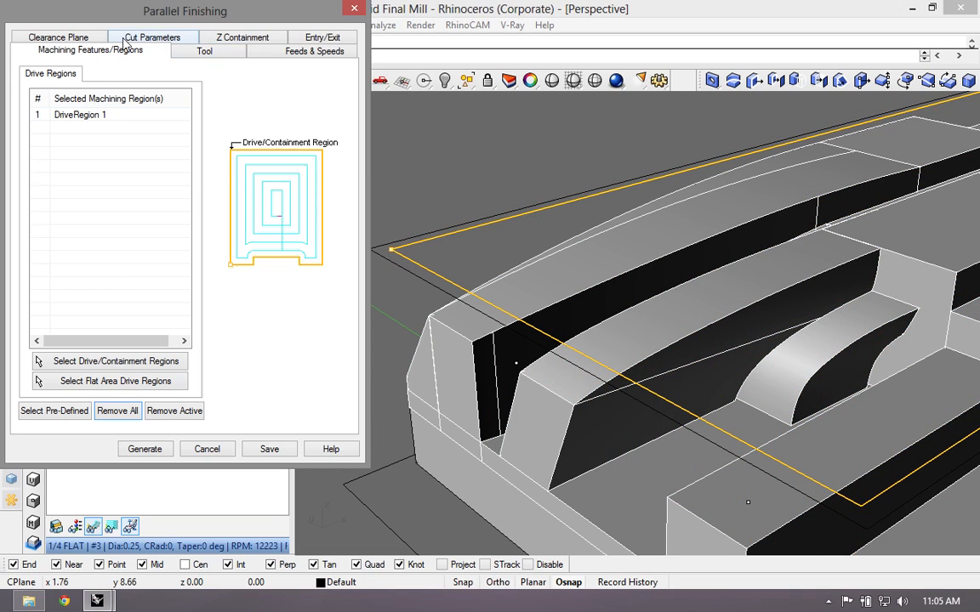
pyautogui.click(75, 37)
pyautogui.click(130, 50)
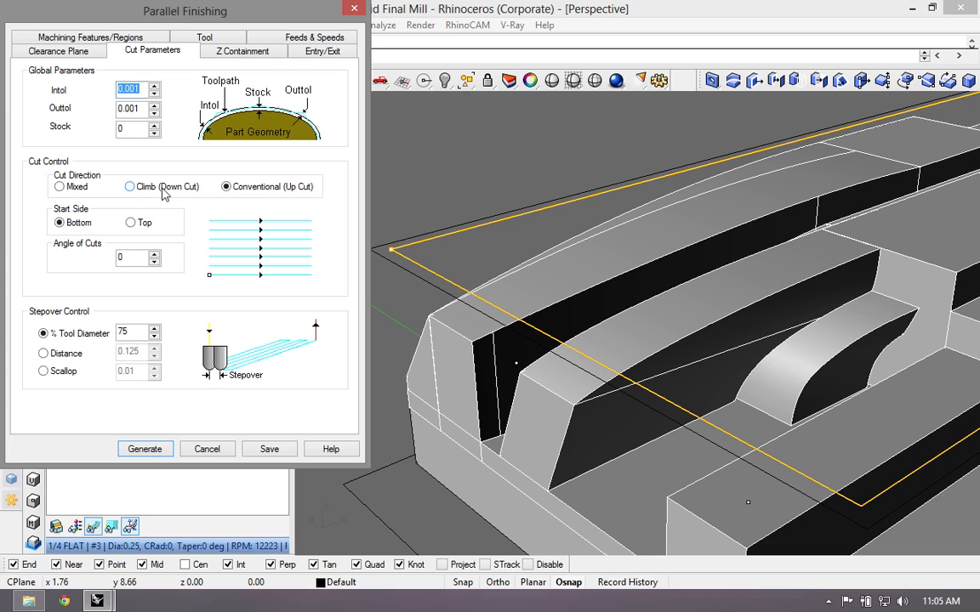
pyautogui.click(61, 187)
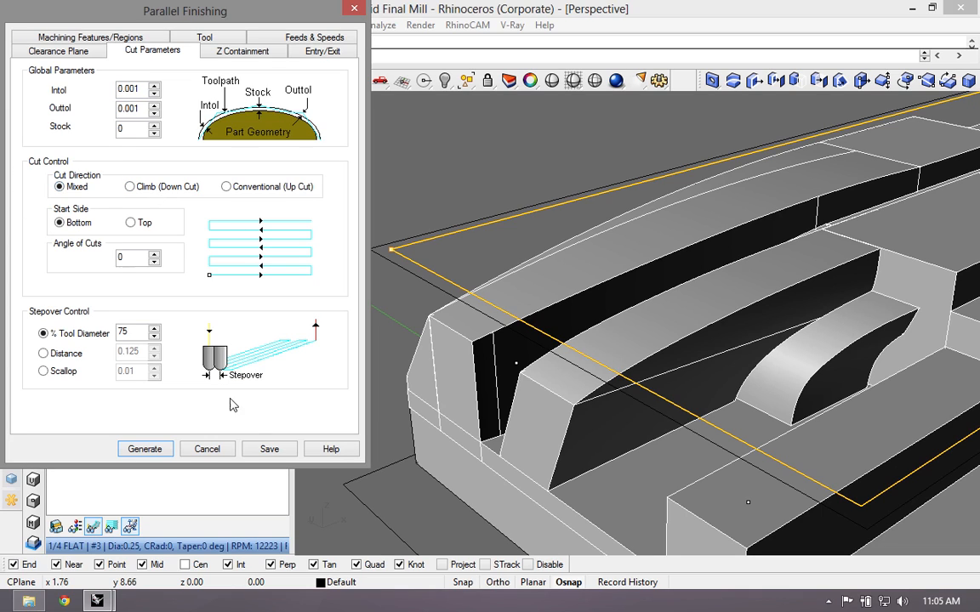
pyautogui.click(145, 449)
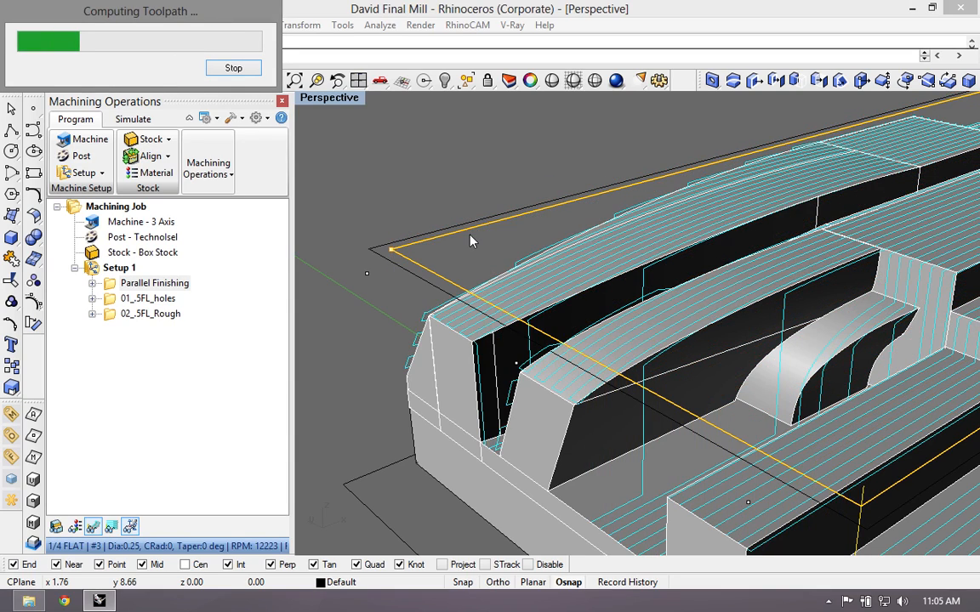
# Step: Rename the Parallel Finishing operation as 03B_.25FL_PreFinish
pyautogui.scroll(-5, 412, 332)
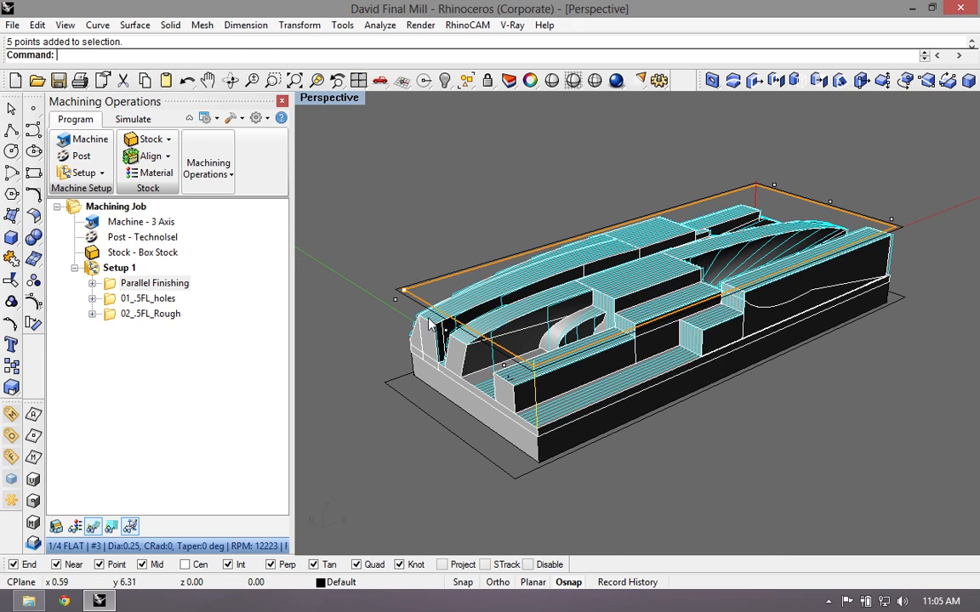
pyautogui.click(166, 283)
pyautogui.click(186, 290)
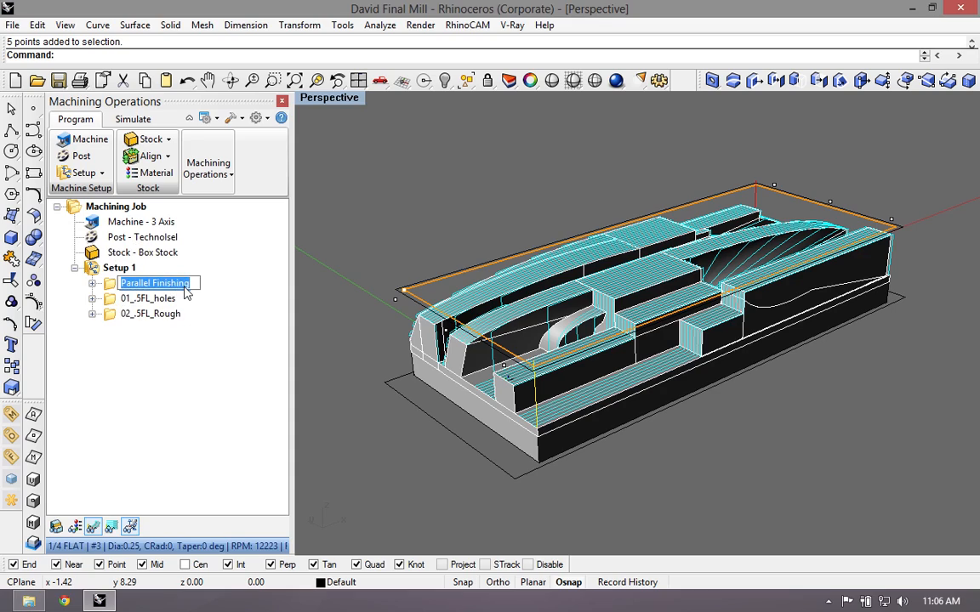
pyautogui.write('03B_.25FL_')
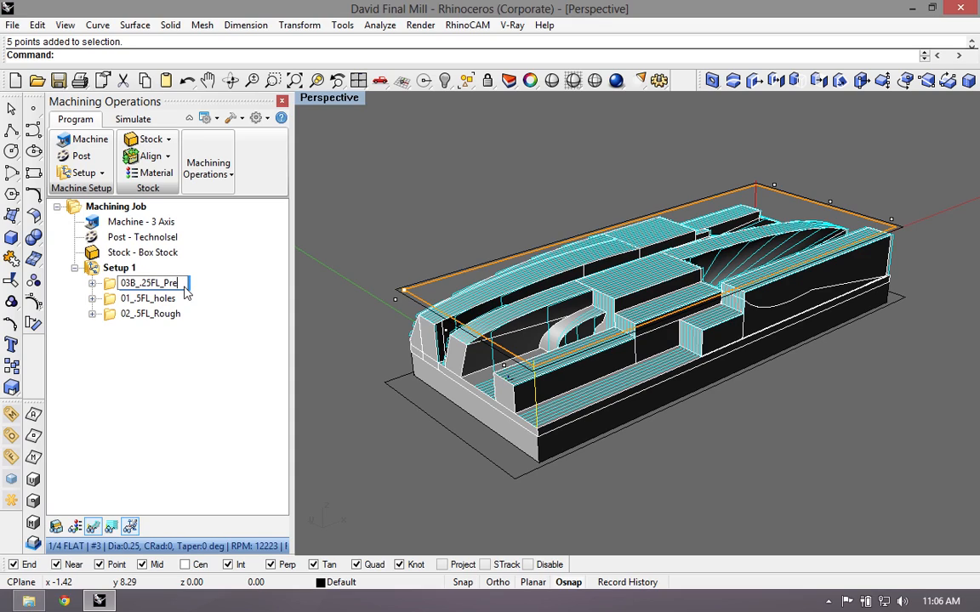
pyautogui.click(162, 346)
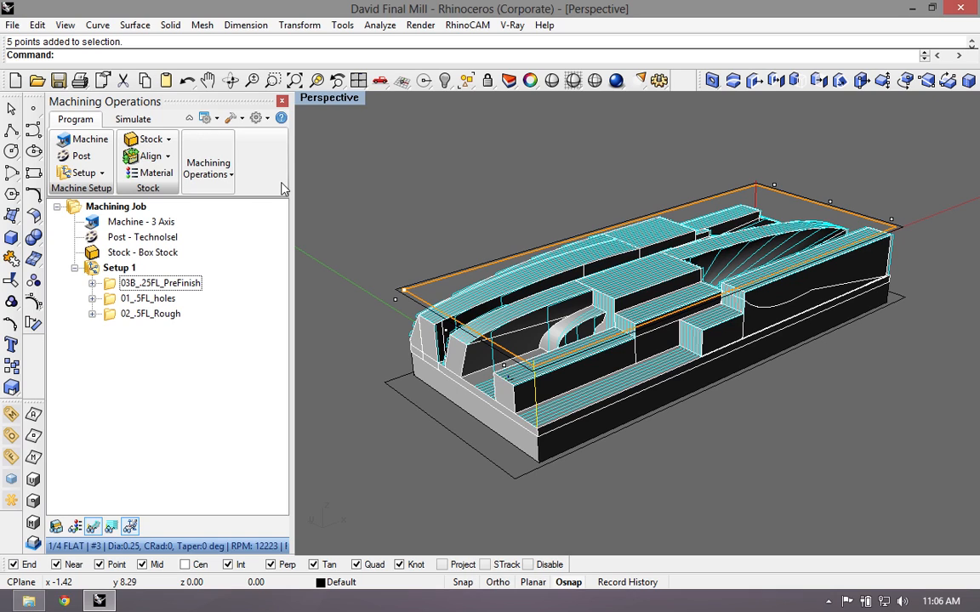
# Step: Start a 2 1/2 Axis Profiling operation on the outer of the two upper boundary rectangles and choose the 1/4 FLAT tool
pyautogui.click(353, 313)
pyautogui.scroll(4, 357, 307)
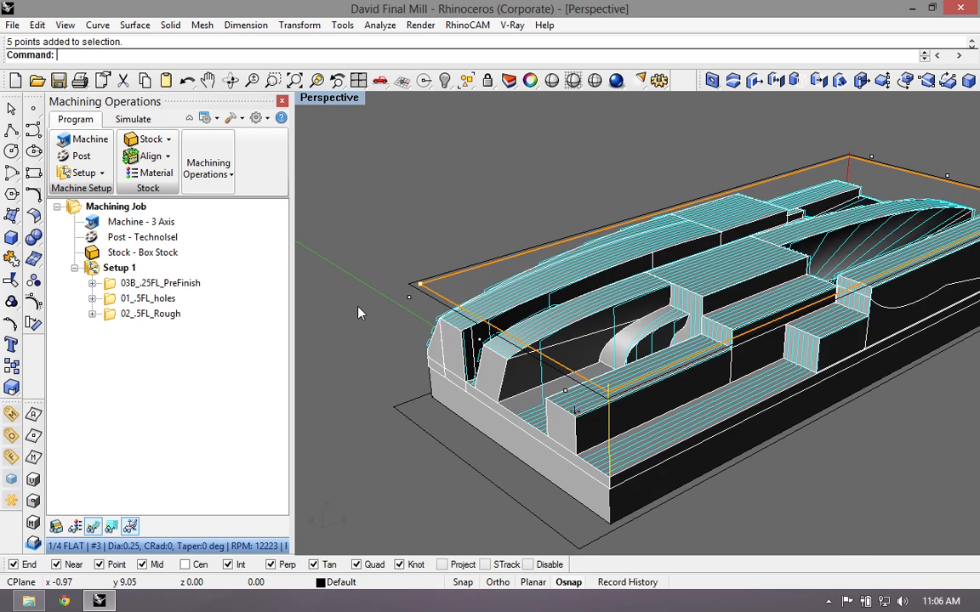
pyautogui.scroll(-2, 380, 308)
pyautogui.scroll(3, 416, 313)
pyautogui.click(395, 280)
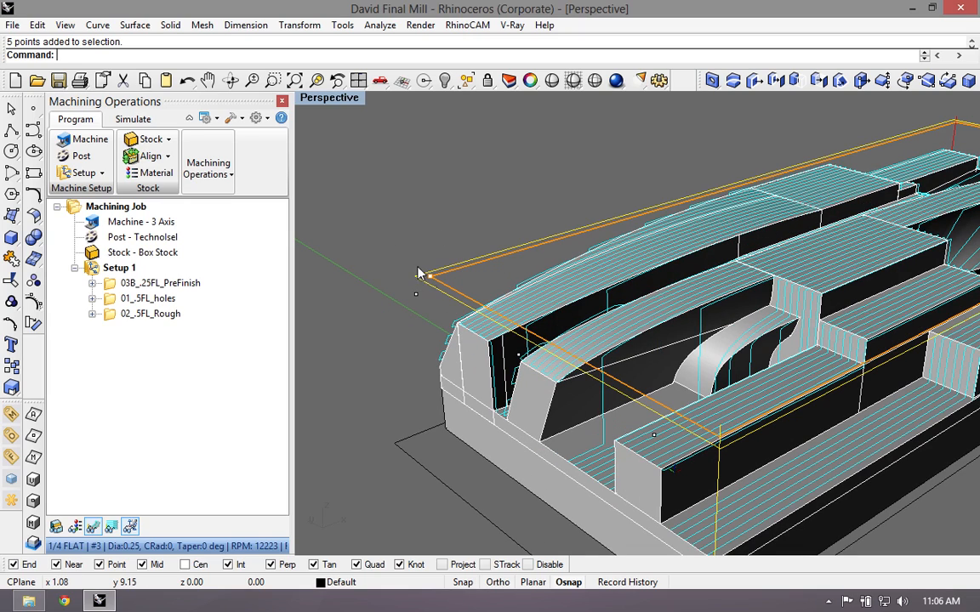
pyautogui.click(209, 157)
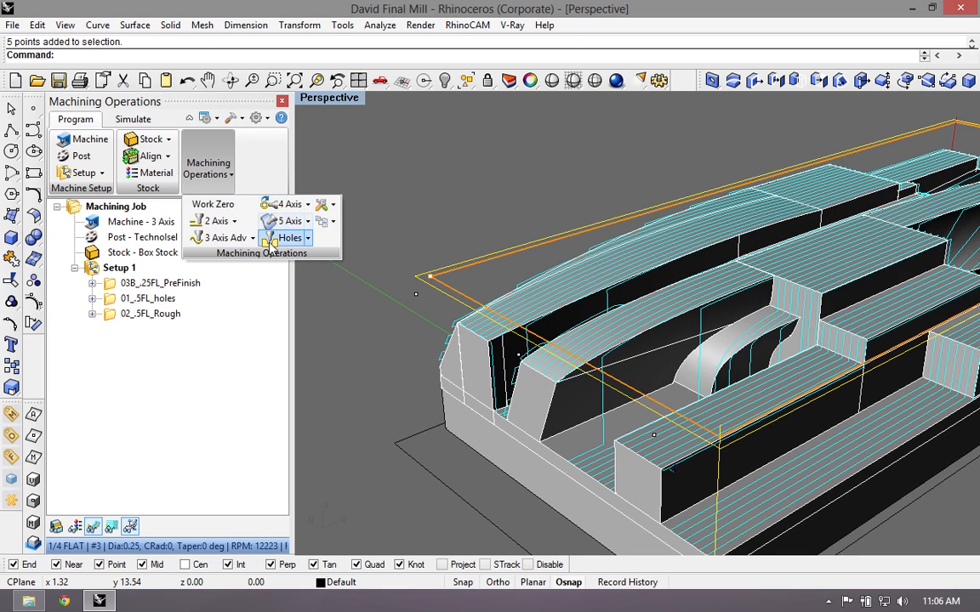
pyautogui.click(237, 221)
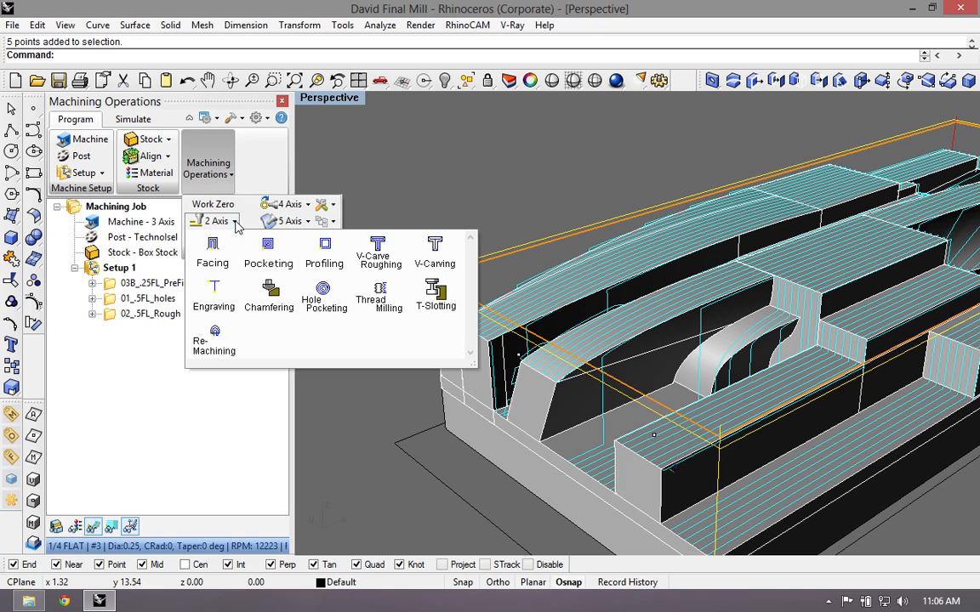
pyautogui.click(322, 252)
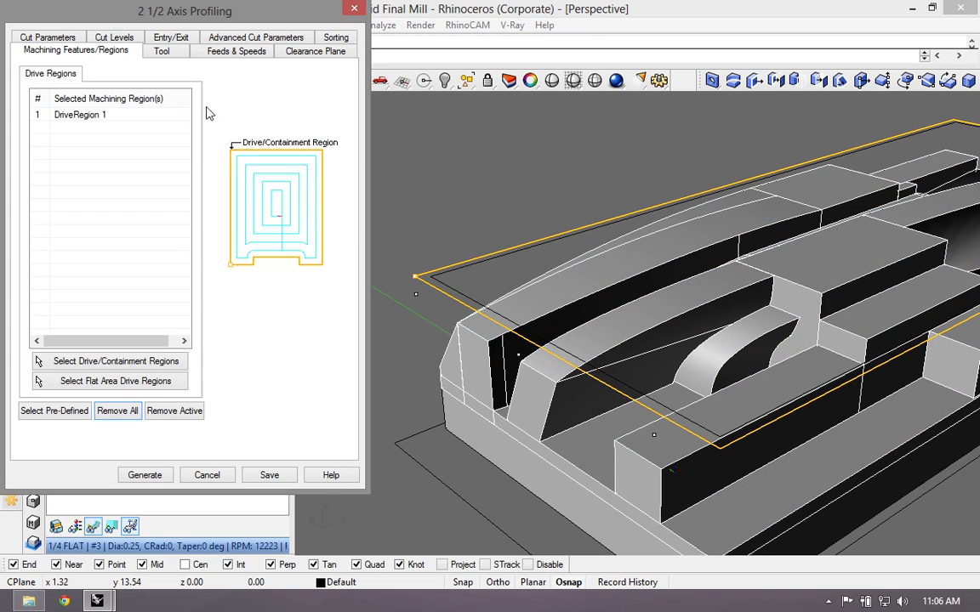
pyautogui.click(160, 51)
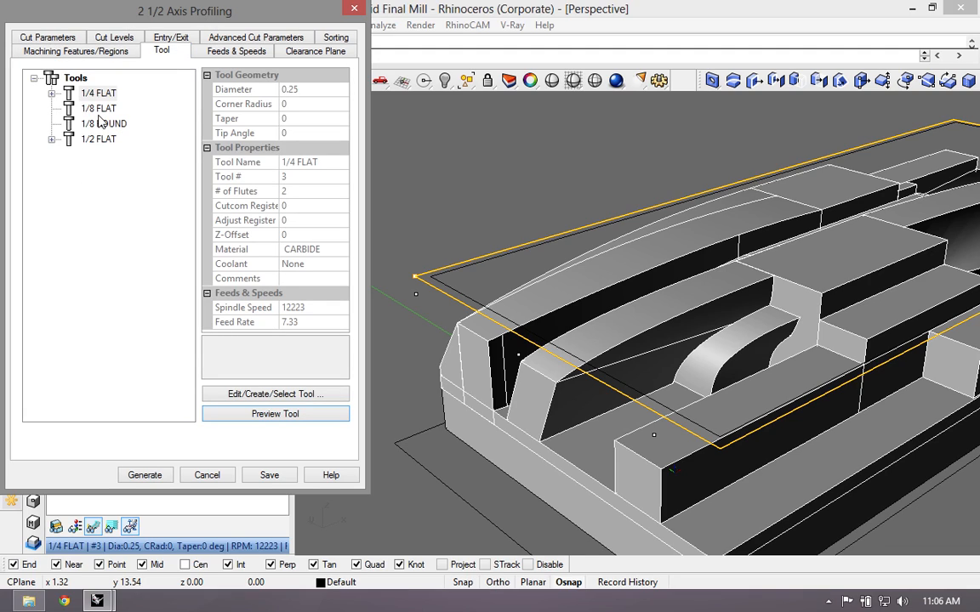
pyautogui.click(96, 89)
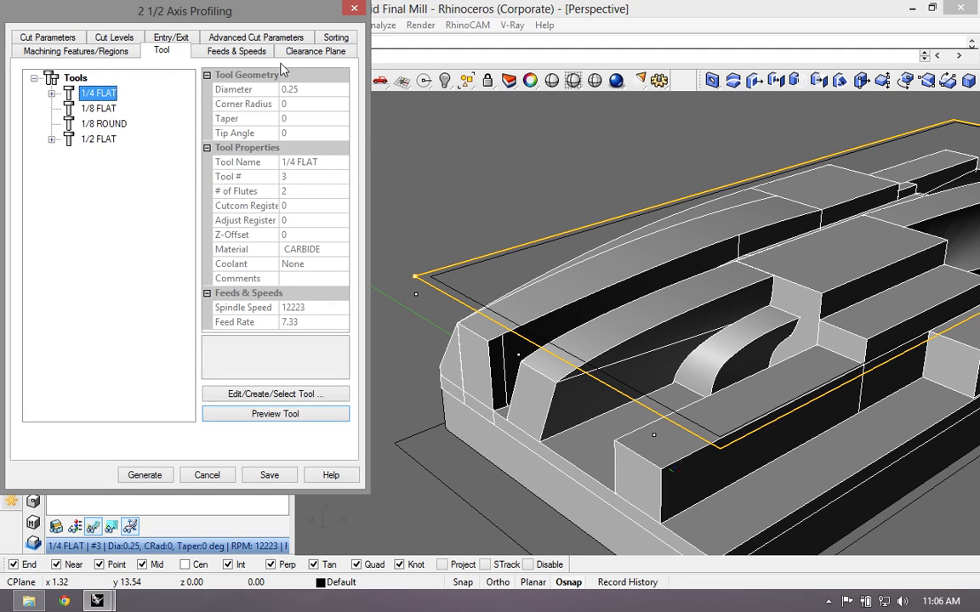
# Step: Review the profiling feeds, speeds and clearance plane, and set the cut direction to Conventional (Up Cut)
pyautogui.click(236, 51)
pyautogui.click(314, 52)
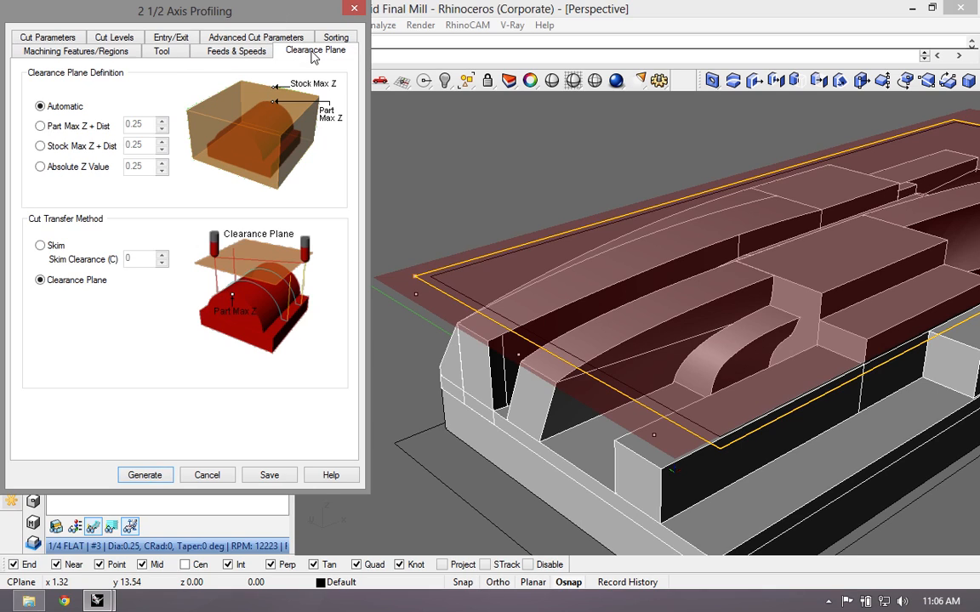
pyautogui.click(49, 39)
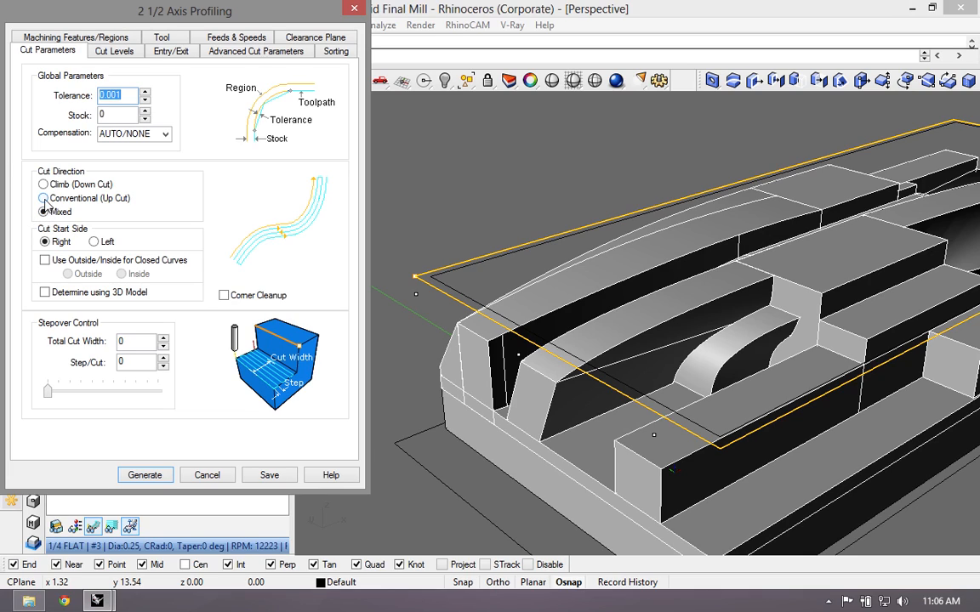
pyautogui.click(43, 198)
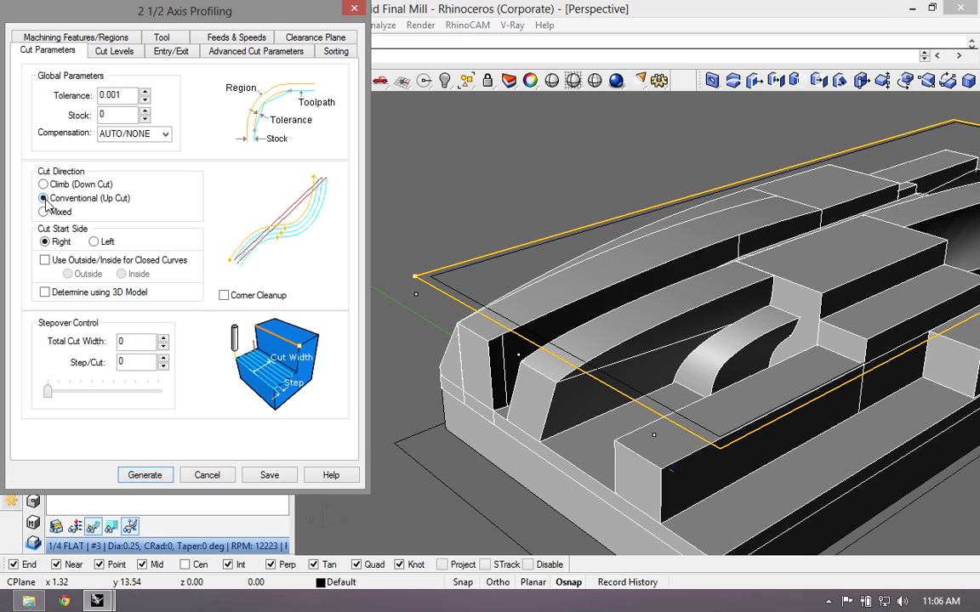
# Step: Set the profiling total cut depth to 2, rough depth to 0.125, and finish depth per cut to 0.125
pyautogui.click(118, 50)
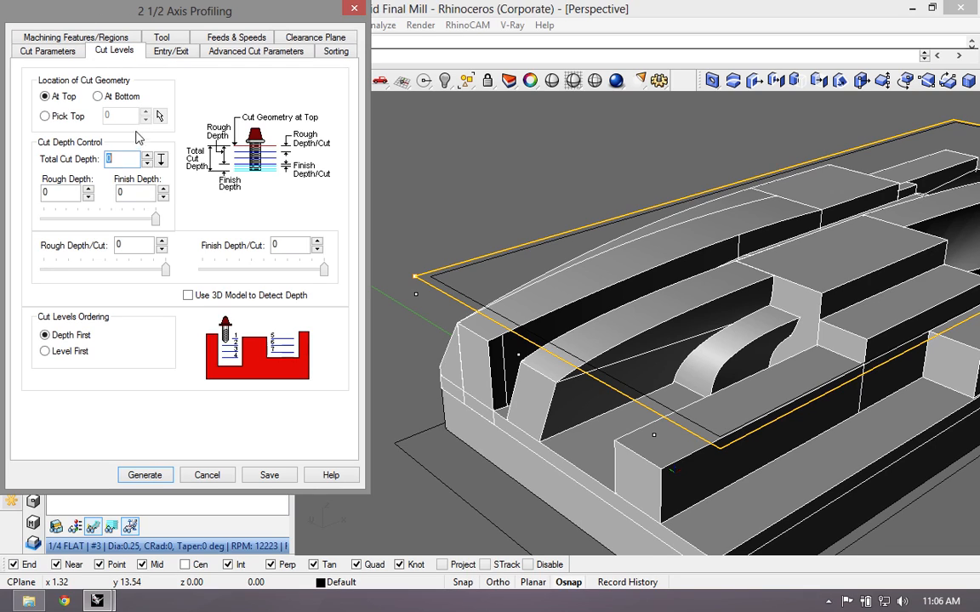
pyautogui.write('2')
pyautogui.press('Tab')
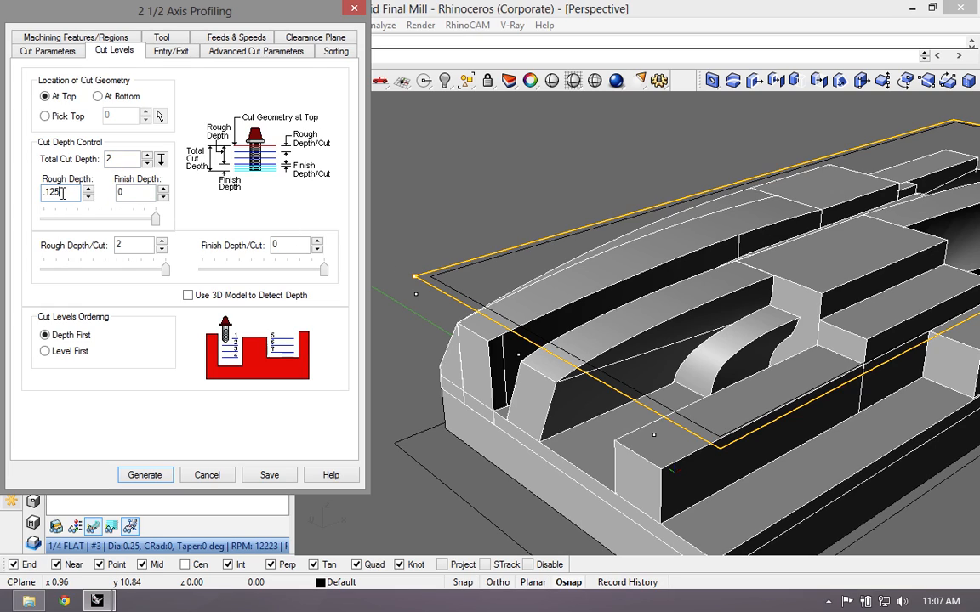
pyautogui.press('Tab')
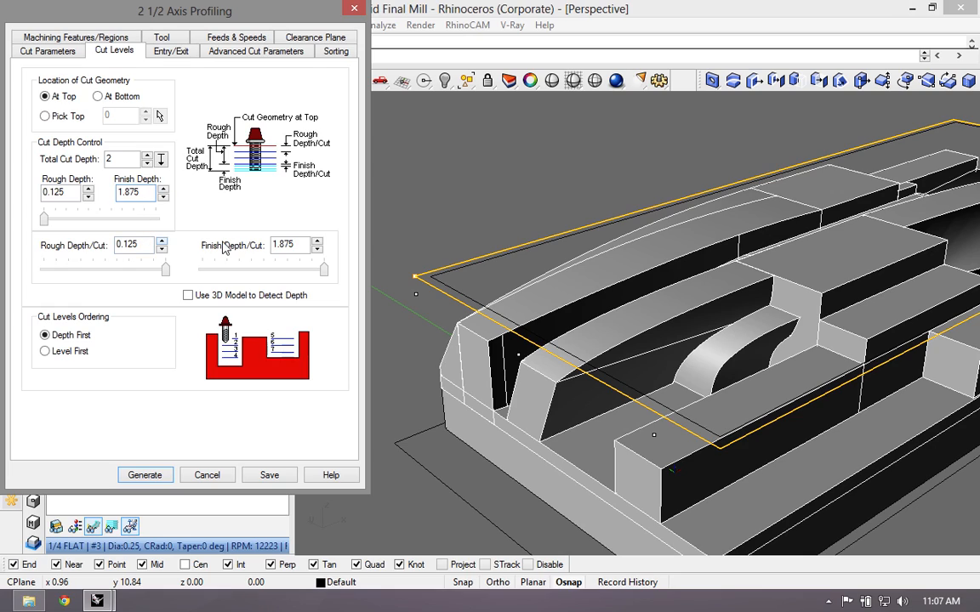
pyautogui.moveTo(300, 242); pyautogui.dragTo(174, 237)
pyautogui.write('.12')
pyautogui.press('Tab')
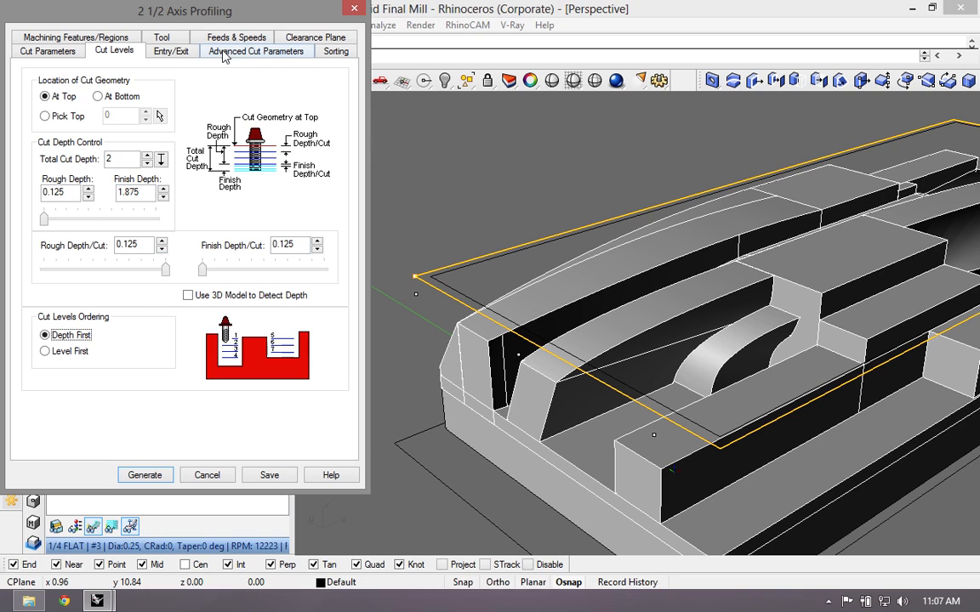
# Step: Set the entry and exit motions to None, check the advanced and sorting settings, and generate the profiling toolpath
pyautogui.click(171, 53)
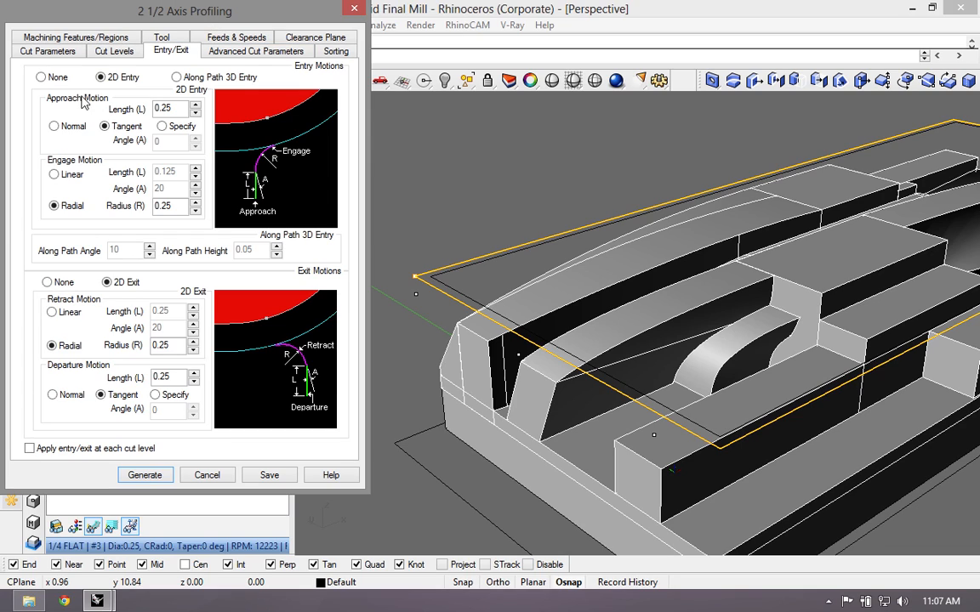
pyautogui.click(41, 78)
pyautogui.click(46, 282)
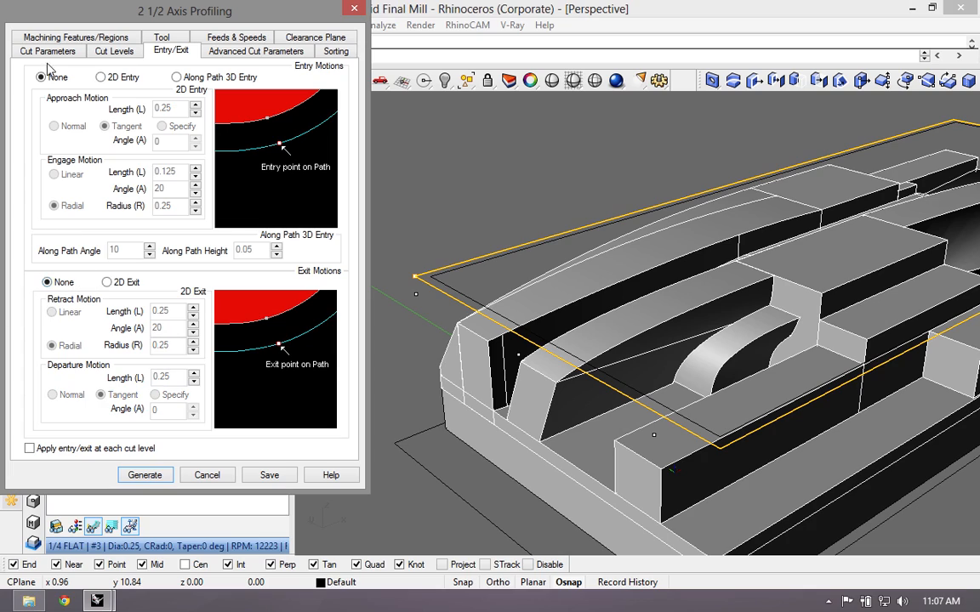
pyautogui.click(238, 53)
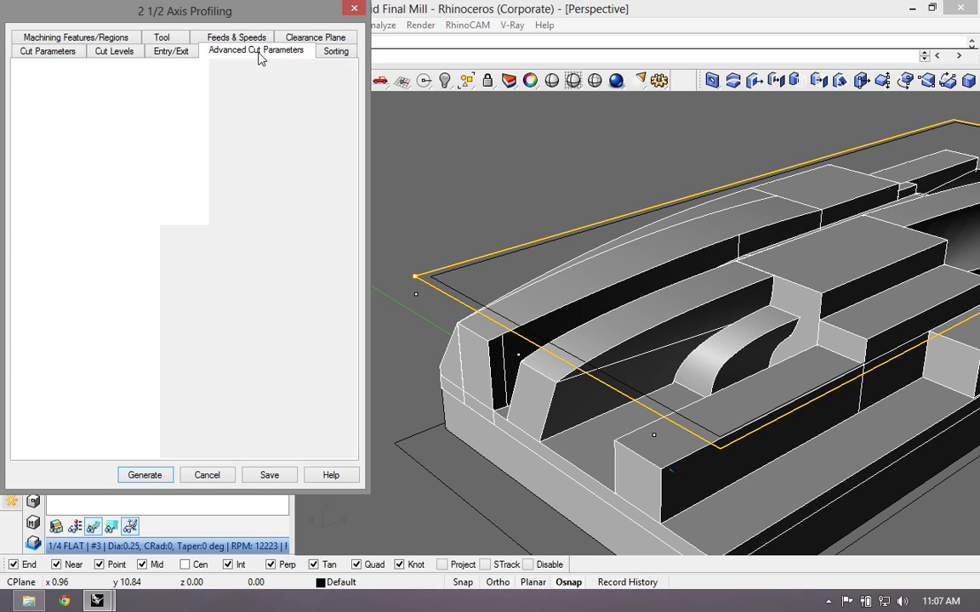
pyautogui.click(316, 54)
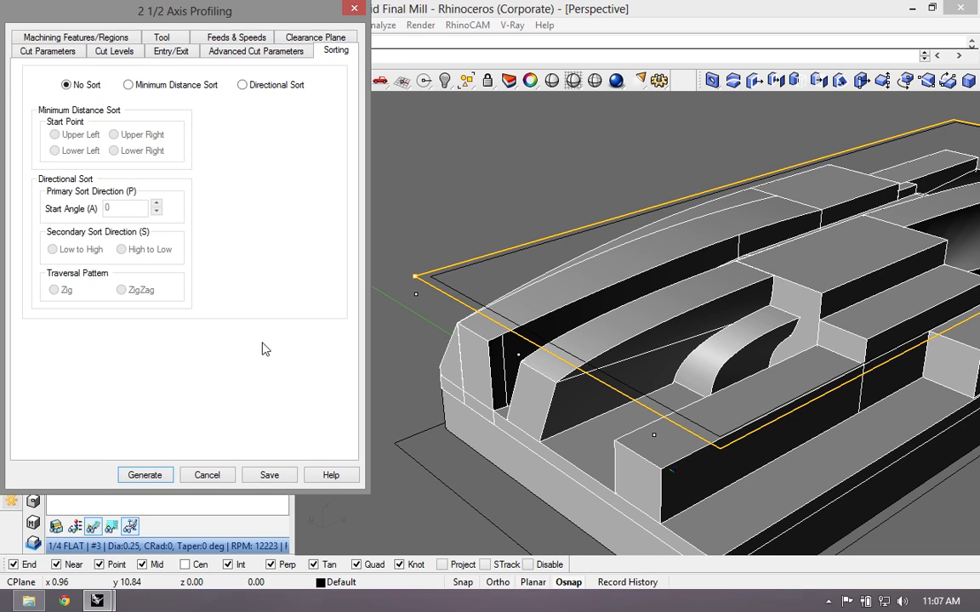
pyautogui.click(169, 478)
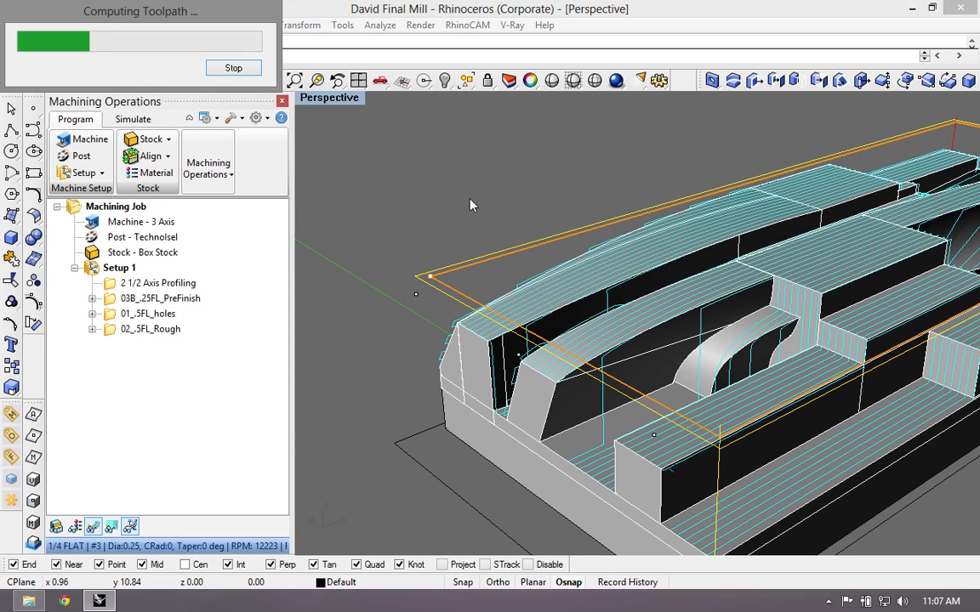
# Step: Examine the generated profiling toolpath around the boundary rectangle in the Perspective and Top views, checking which side of the curve it follows
pyautogui.scroll(-5, 480, 227)
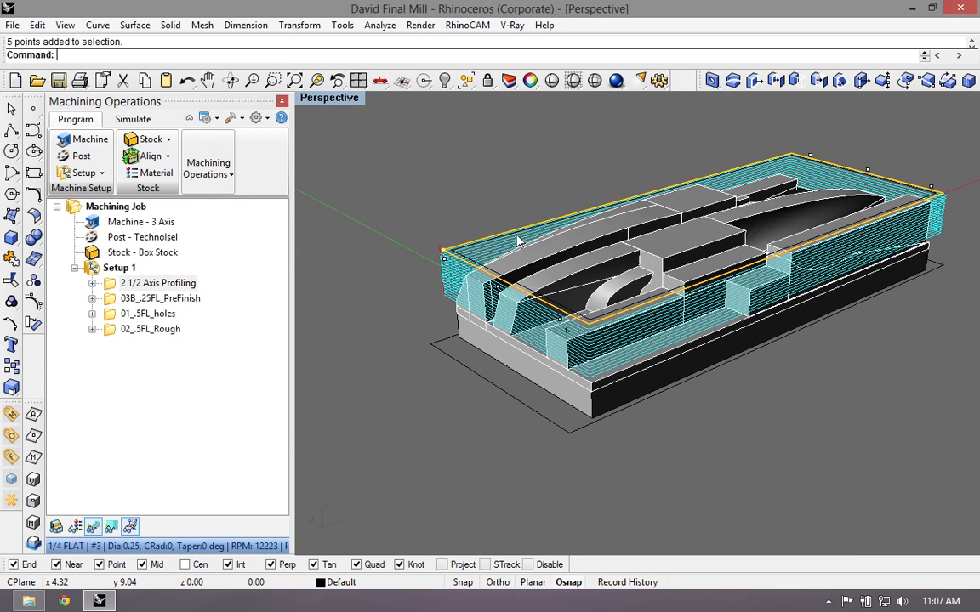
pyautogui.scroll(3, 464, 207)
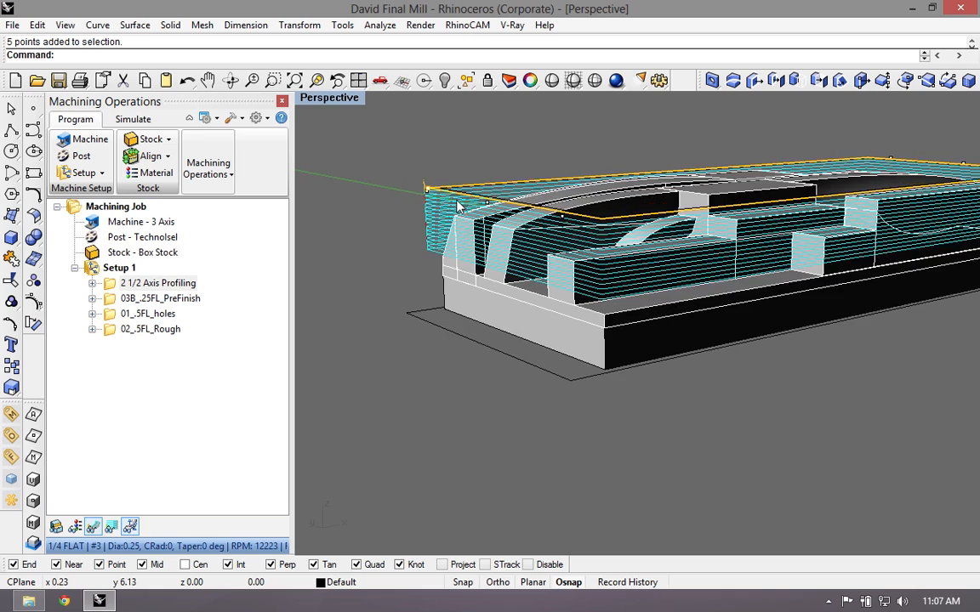
pyautogui.scroll(-1, 455, 218)
pyautogui.moveTo(455, 218); pyautogui.dragTo(408, 195, button='right')
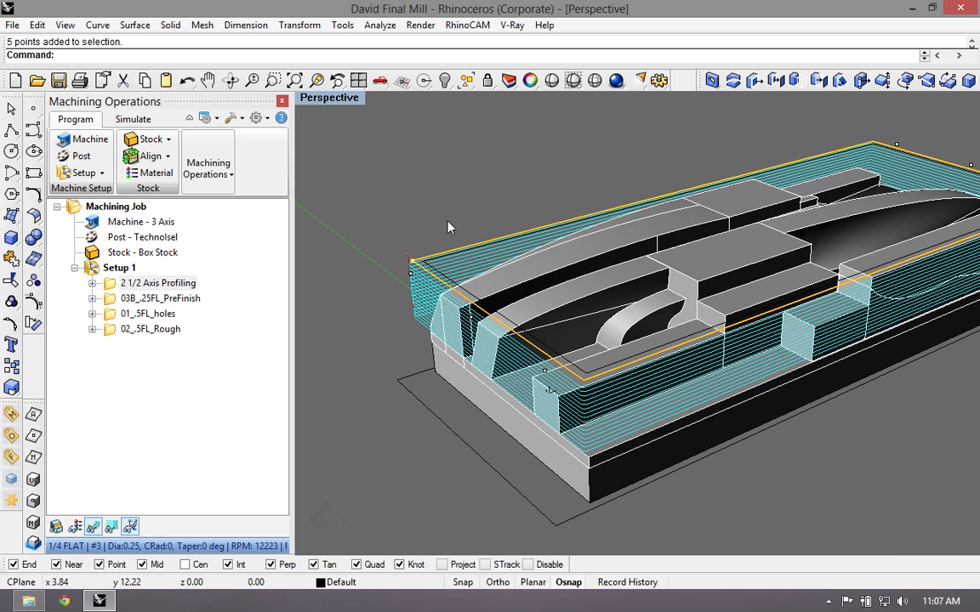
pyautogui.doubleClick(349, 102)
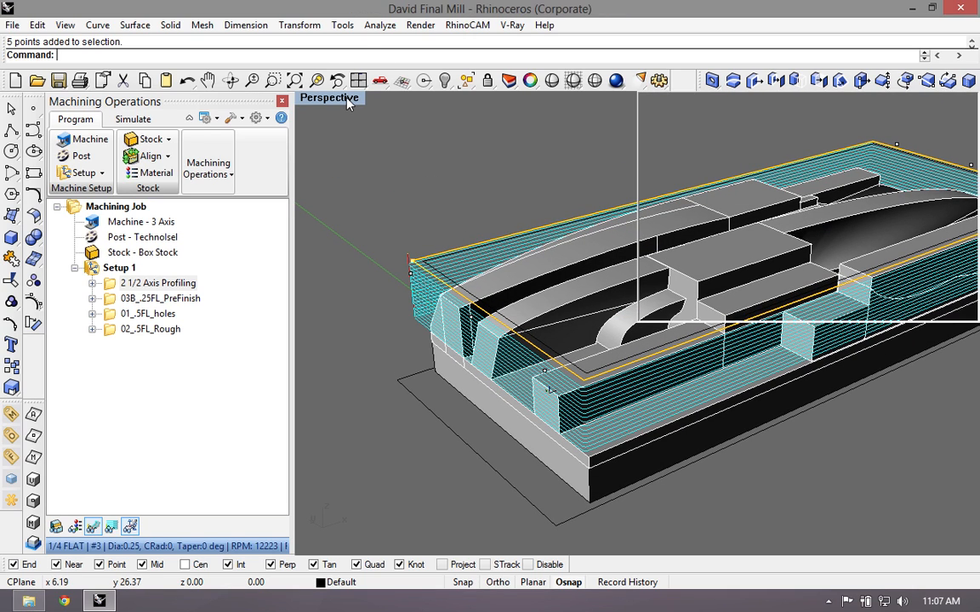
pyautogui.hotkey('ctrl', 'm')
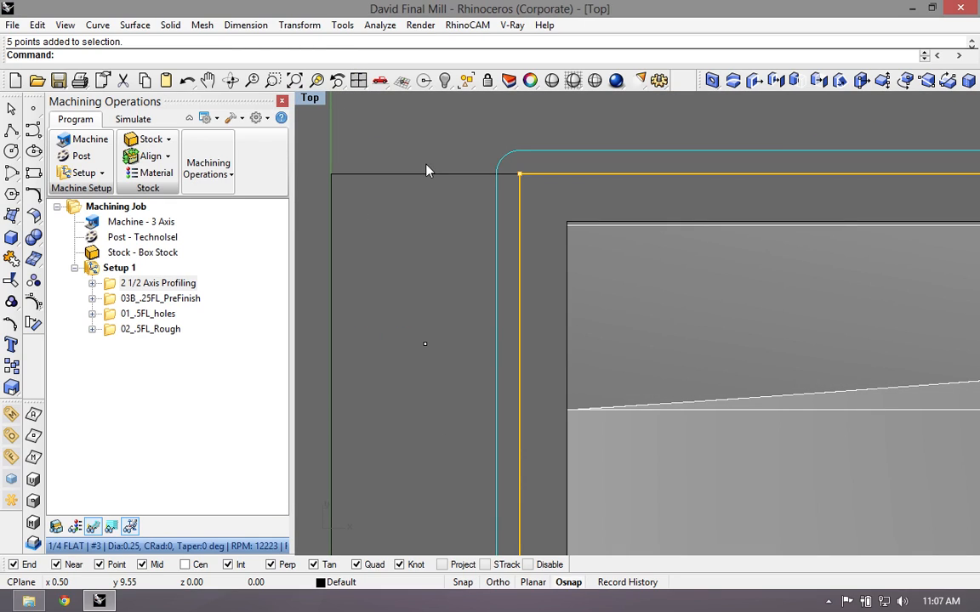
pyautogui.scroll(2, 405, 192)
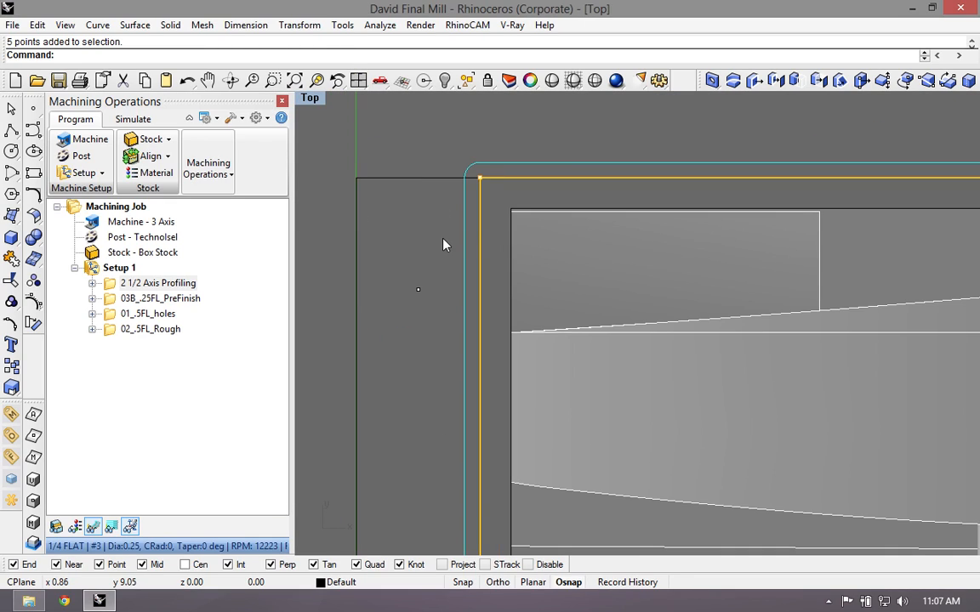
# Step: Set the 2 1/2 Axis Profiling operation to use Outside/Inside for closed curves with Inside, and regenerate its toolpath
pyautogui.doubleClick(109, 288)
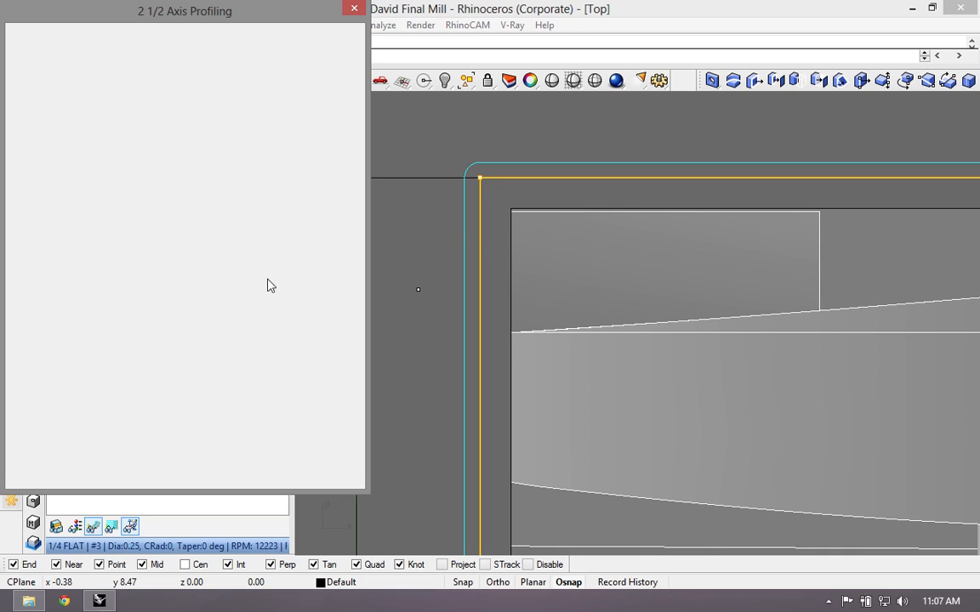
pyautogui.click(59, 36)
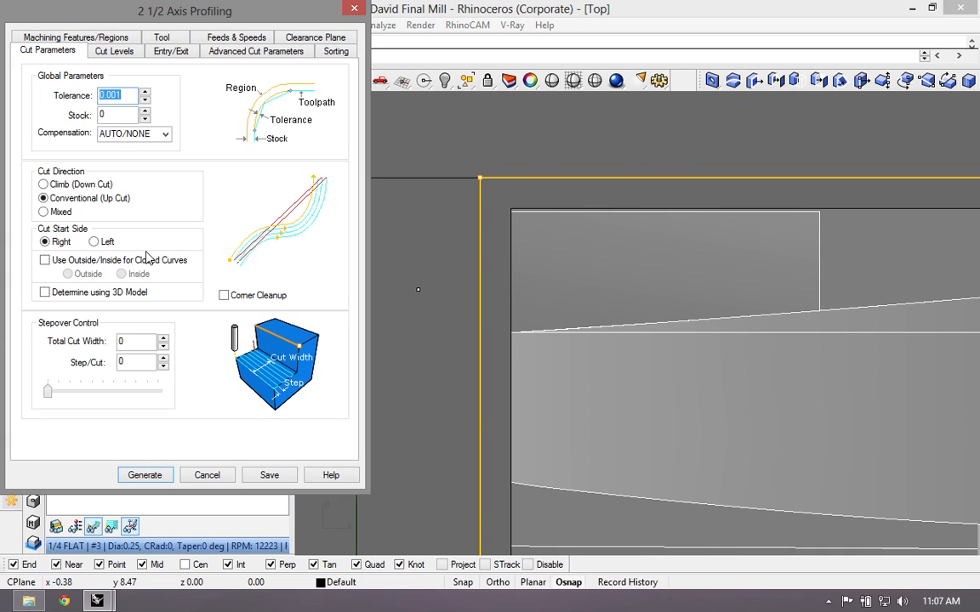
pyautogui.click(45, 260)
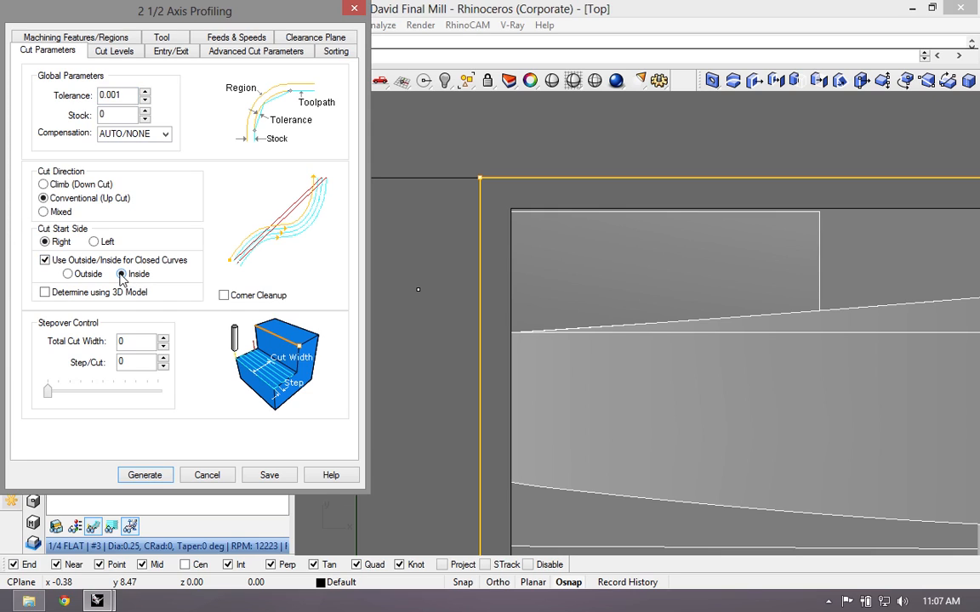
pyautogui.click(121, 275)
pyautogui.click(144, 474)
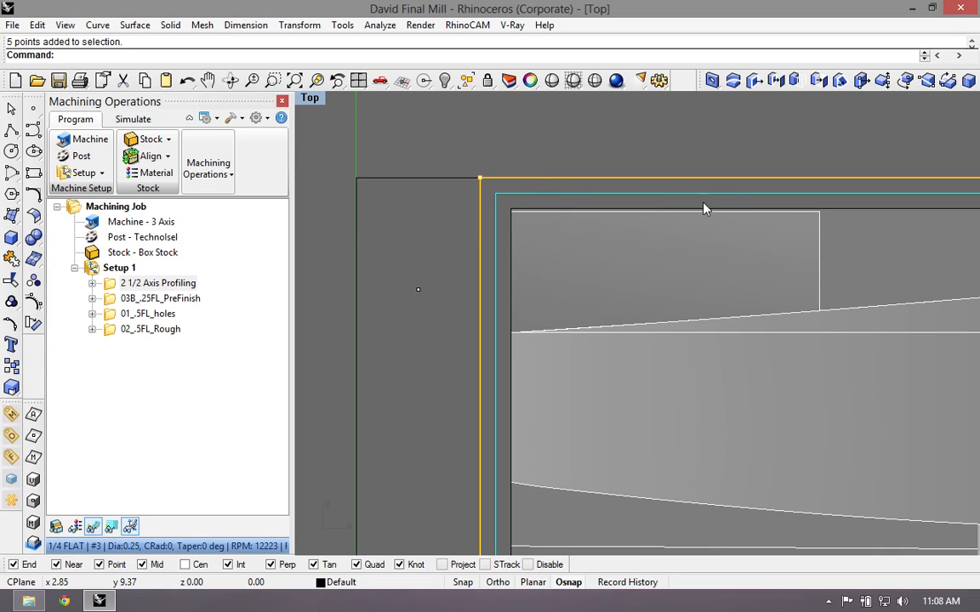
# Step: Check the inside profiling toolpath in the Top and Perspective views and rename the operation as 03A_.25FL_Profile 2 Inches
pyautogui.scroll(-3, 444, 214)
pyautogui.scroll(-2, 444, 214)
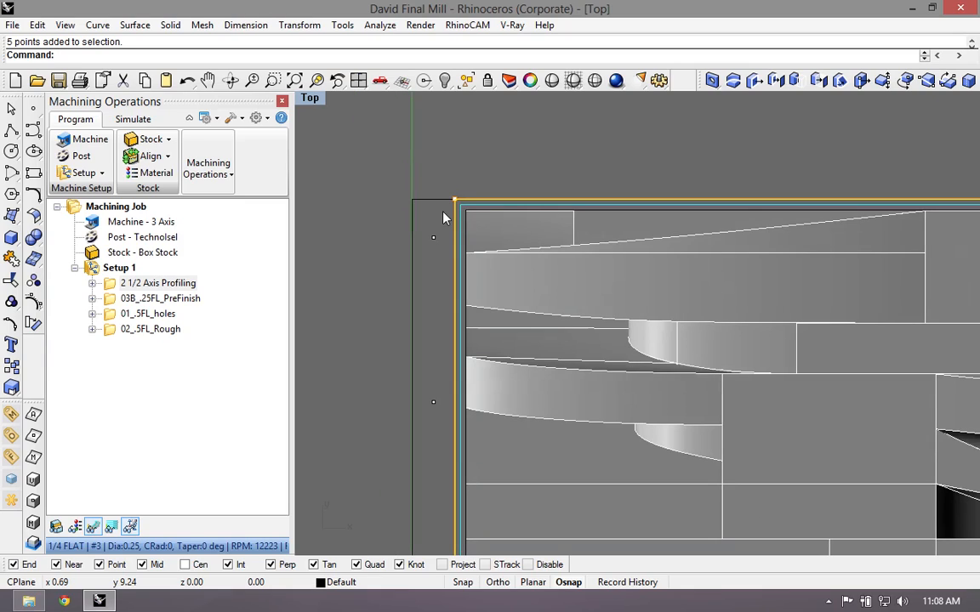
pyautogui.scroll(-1, 444, 218)
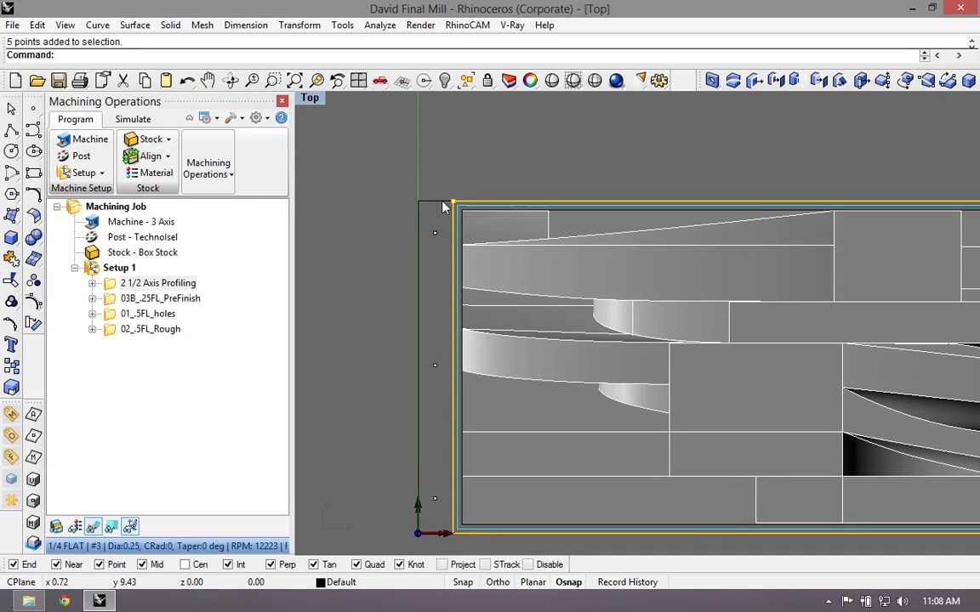
pyautogui.doubleClick(309, 98)
pyautogui.click(660, 100)
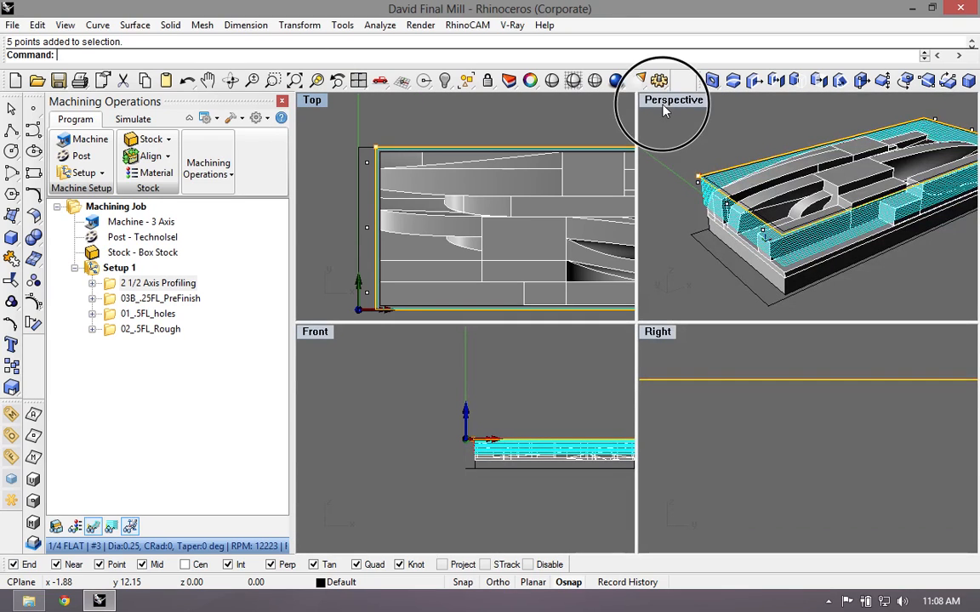
pyautogui.click(141, 285)
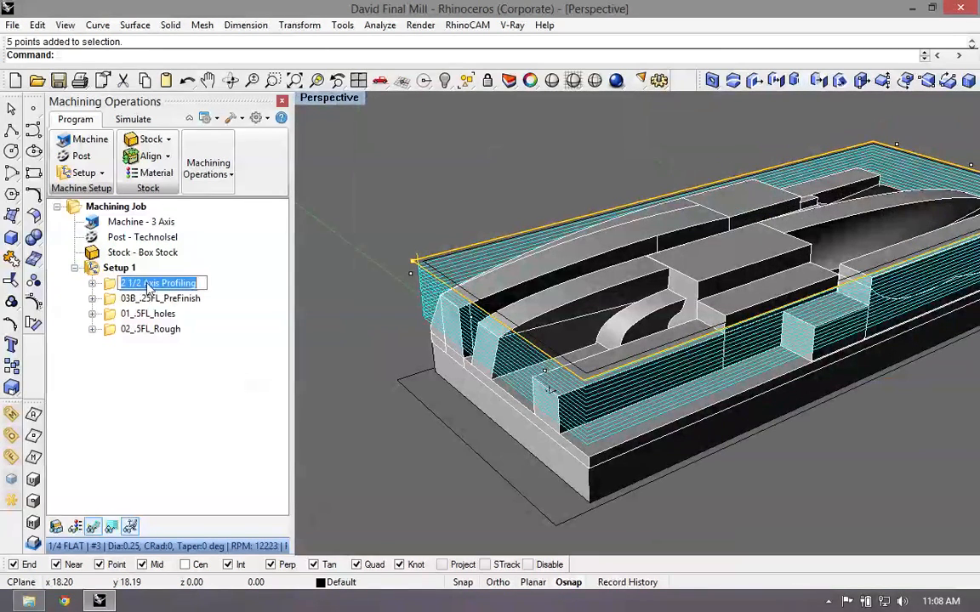
pyautogui.write('03A')
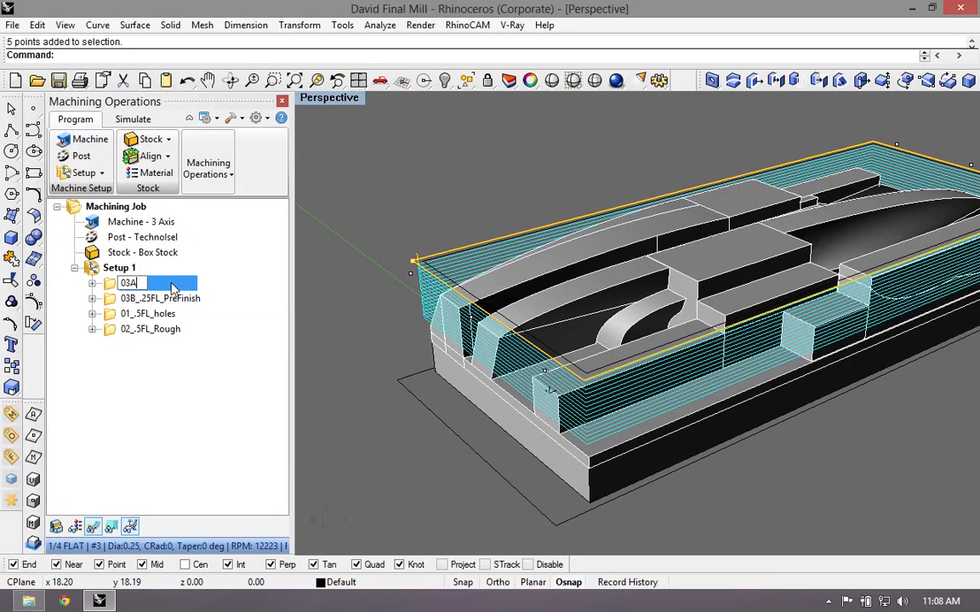
pyautogui.write('_.25FL_Profile')
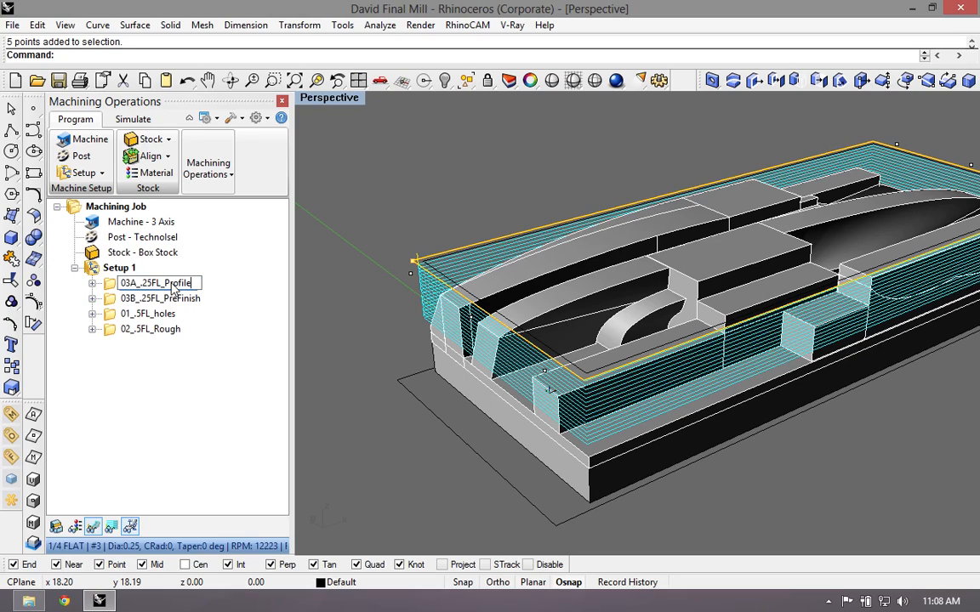
pyautogui.write(' 2 Inches')
# Step: Move the 03A profile and 03B pre-finish operations below 02_.5FL_Rough so the job runs in numbered order
pyautogui.click(134, 294)
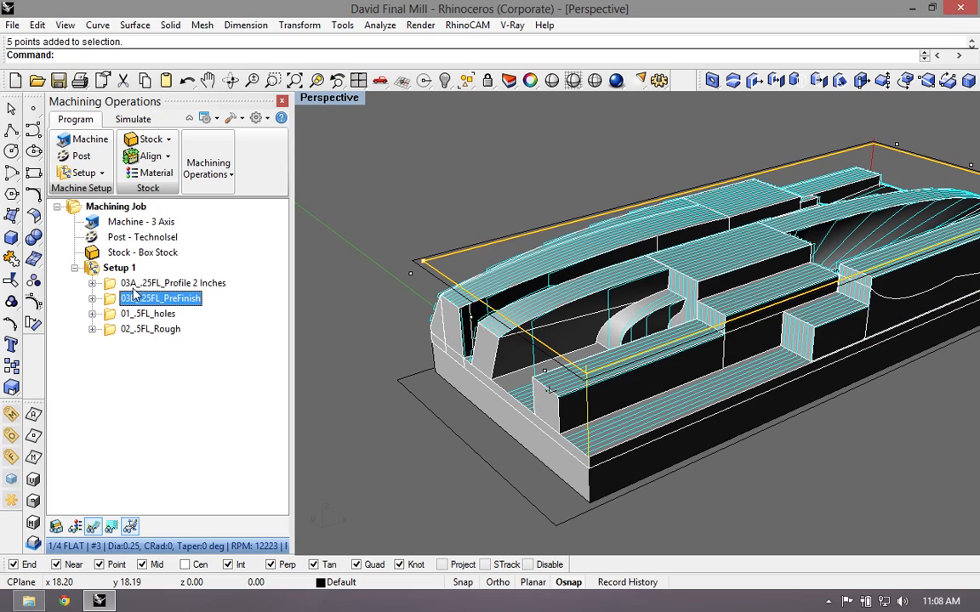
pyautogui.keyDown('ctrl'); pyautogui.click(114, 283); pyautogui.keyUp('ctrl')
pyautogui.moveTo(110, 299); pyautogui.dragTo(133, 348)
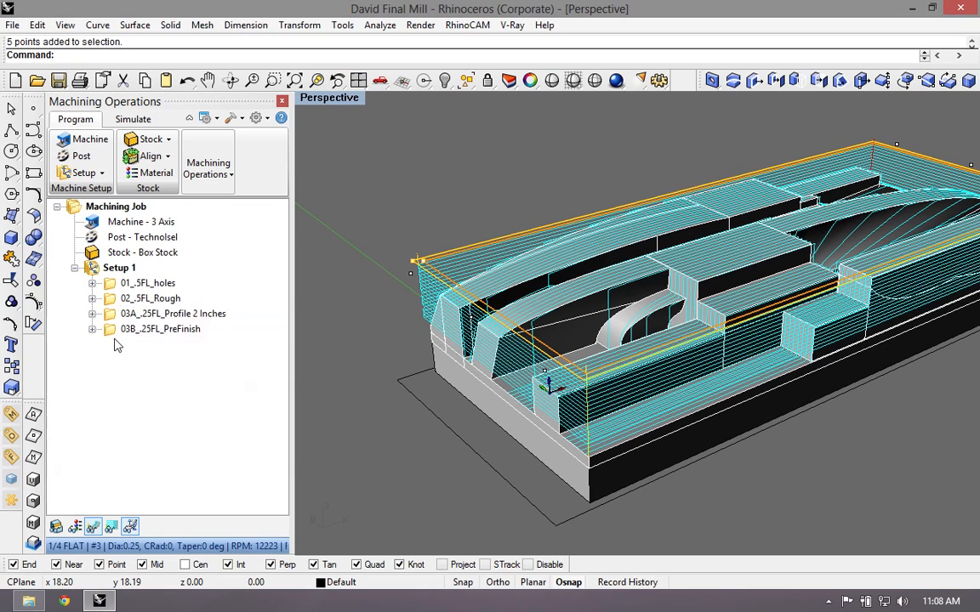
pyautogui.click(180, 363)
pyautogui.moveTo(531, 319); pyautogui.dragTo(204, 257, button='right')
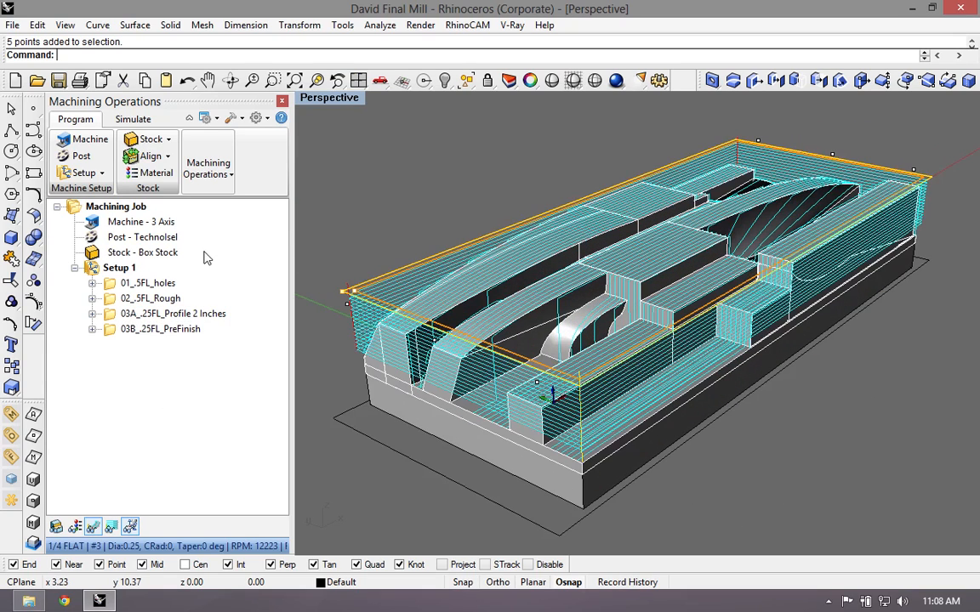
pyautogui.scroll(2, 366, 293)
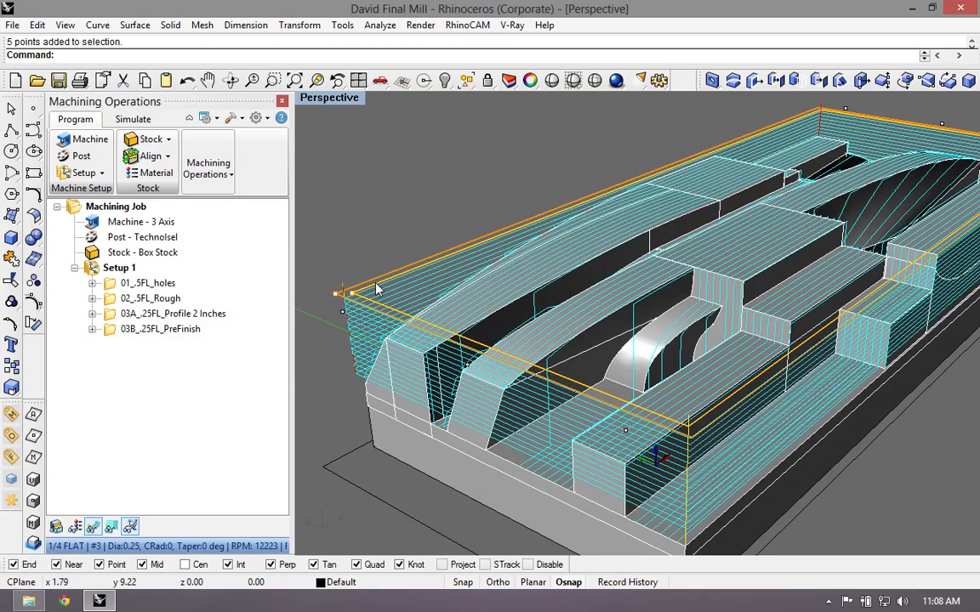
pyautogui.click(208, 166)
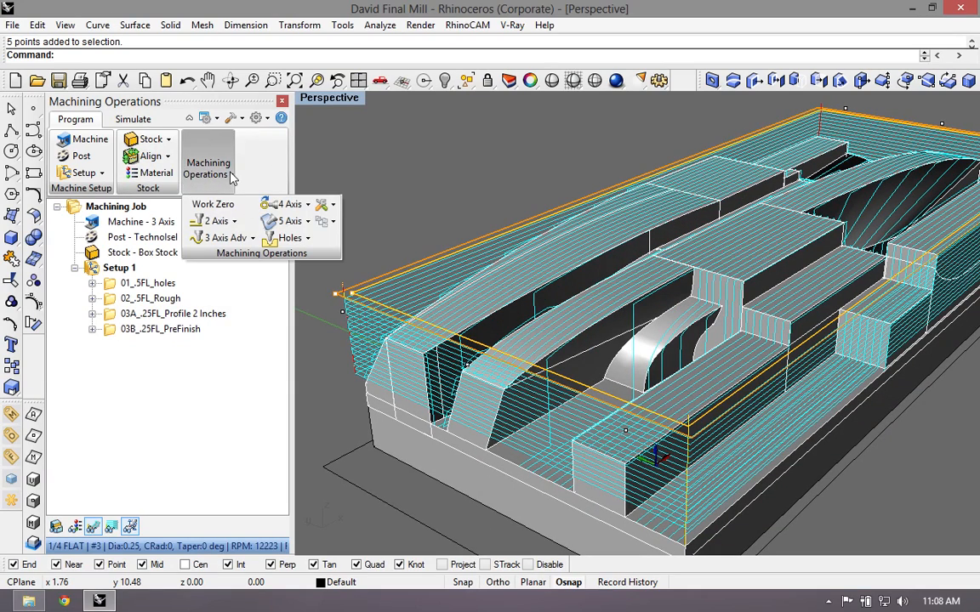
pyautogui.click(253, 242)
pyautogui.click(219, 384)
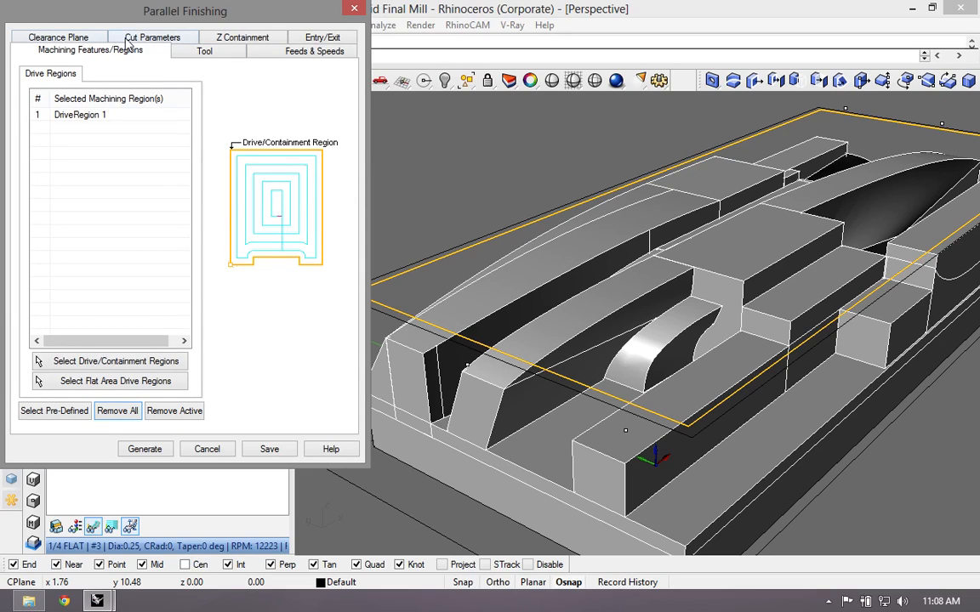
pyautogui.click(154, 38)
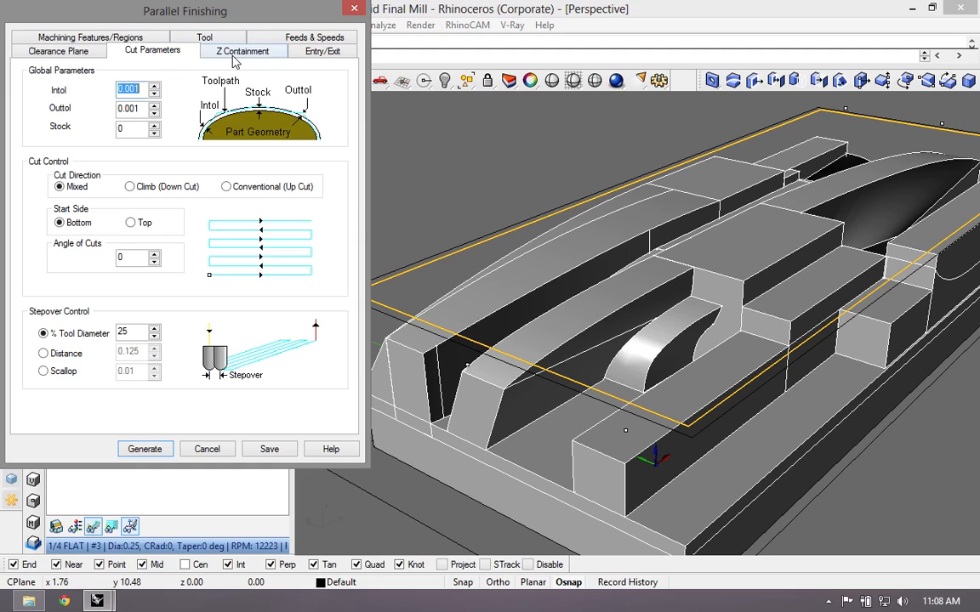
pyautogui.press('Return')
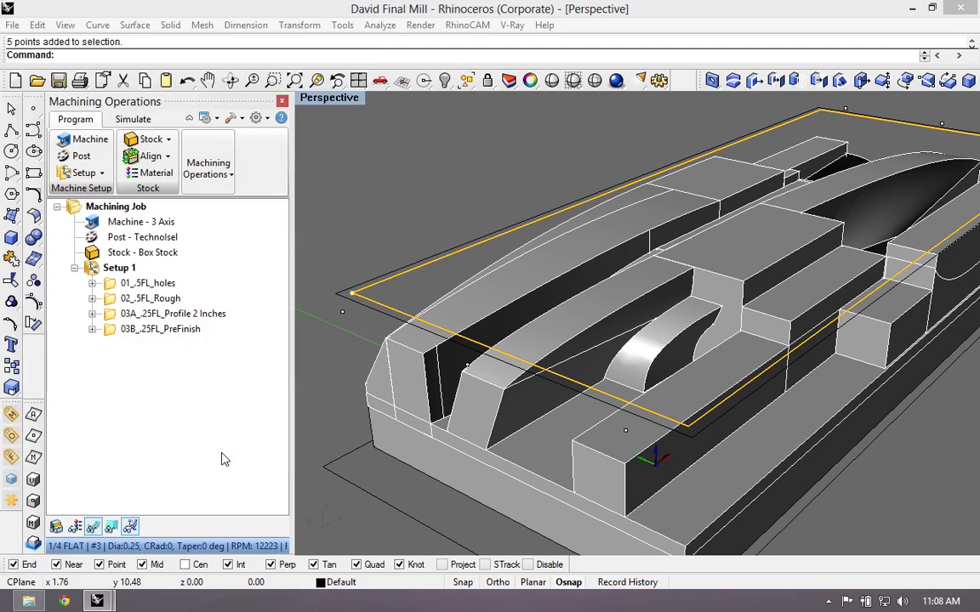
pyautogui.click(230, 175)
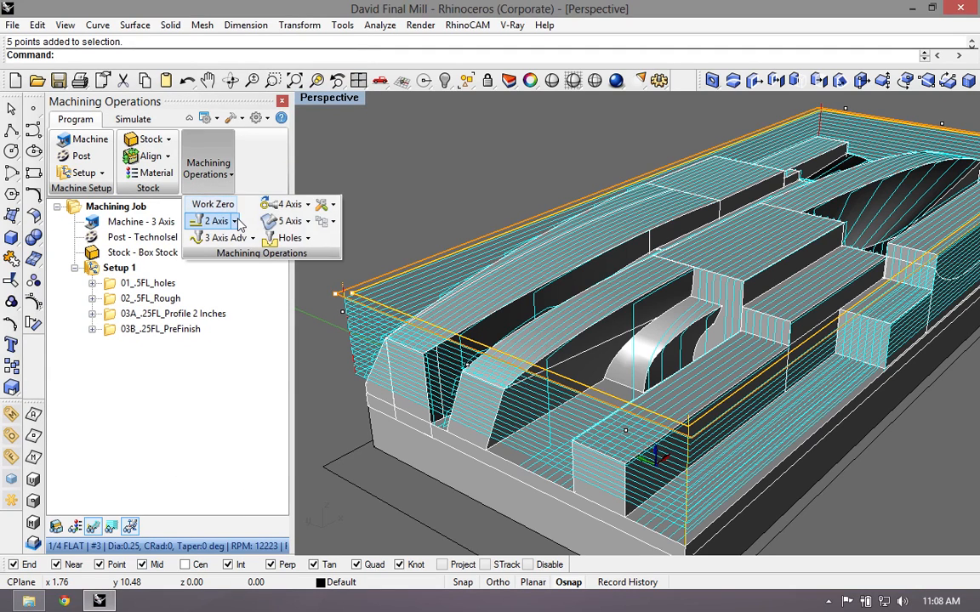
pyautogui.click(236, 222)
pyautogui.click(231, 160)
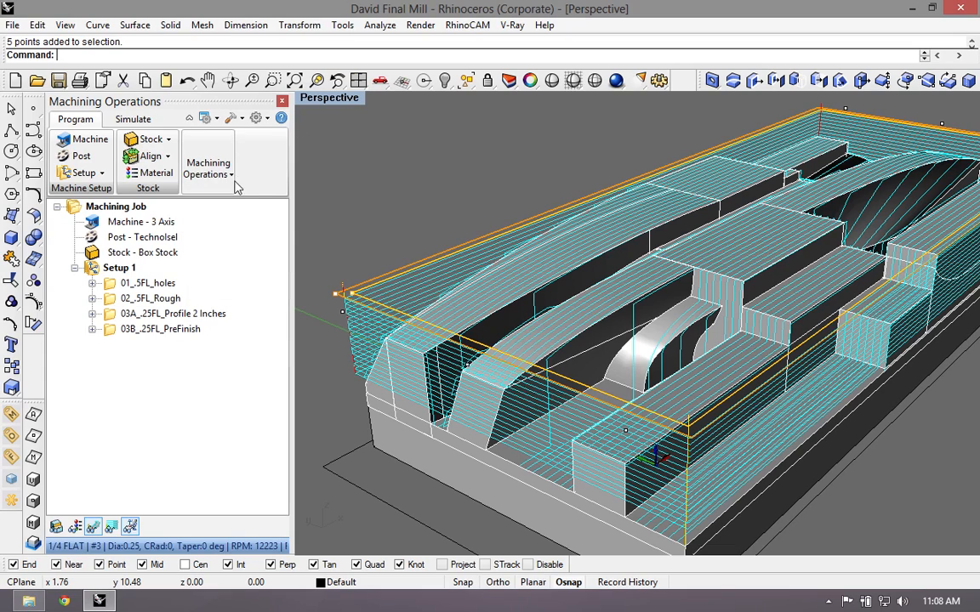
# Step: Start a 3-axis Parallel Finishing operation and choose the 1/8 FLAT tool
pyautogui.click(212, 169)
pyautogui.click(252, 241)
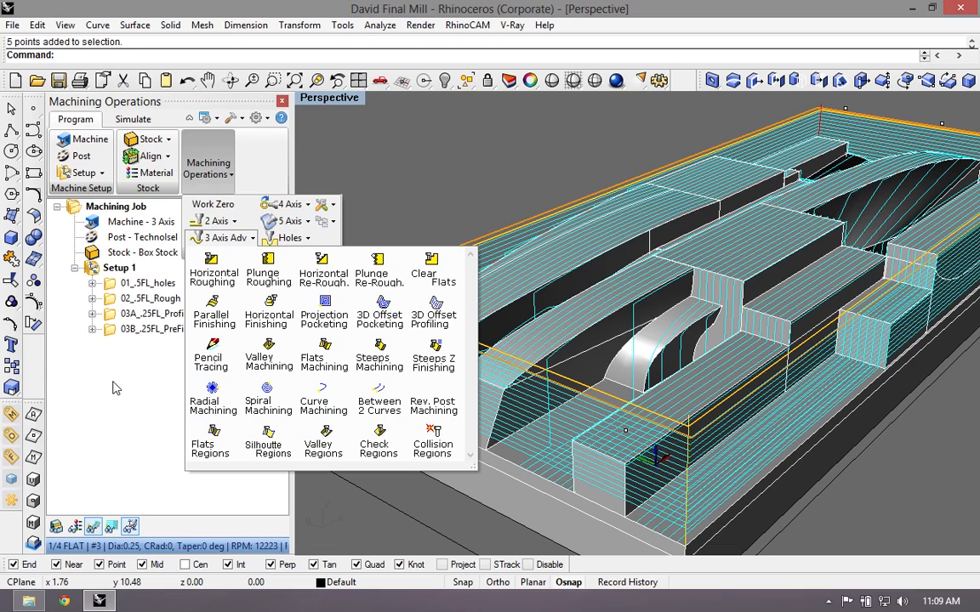
pyautogui.click(215, 322)
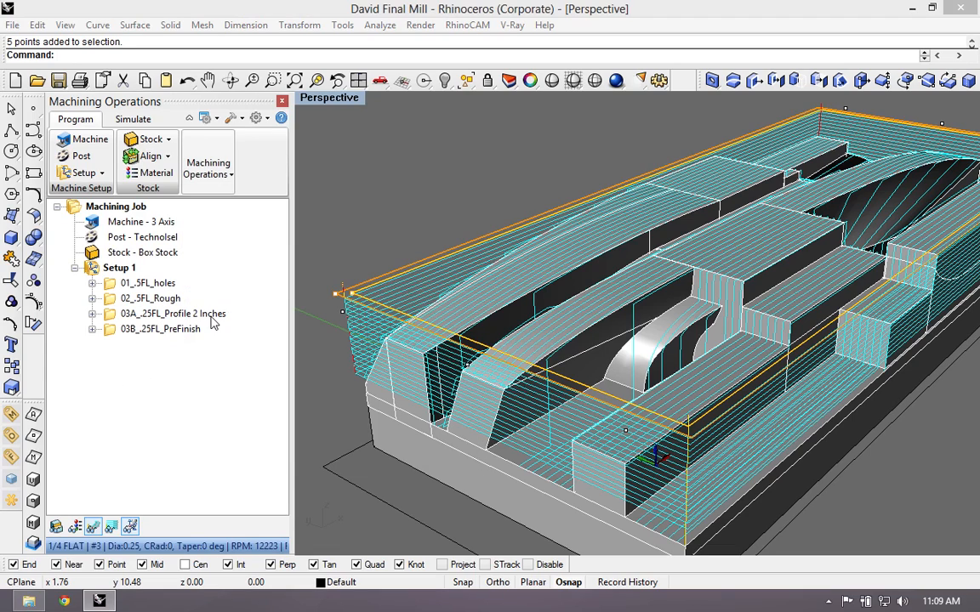
pyautogui.click(209, 51)
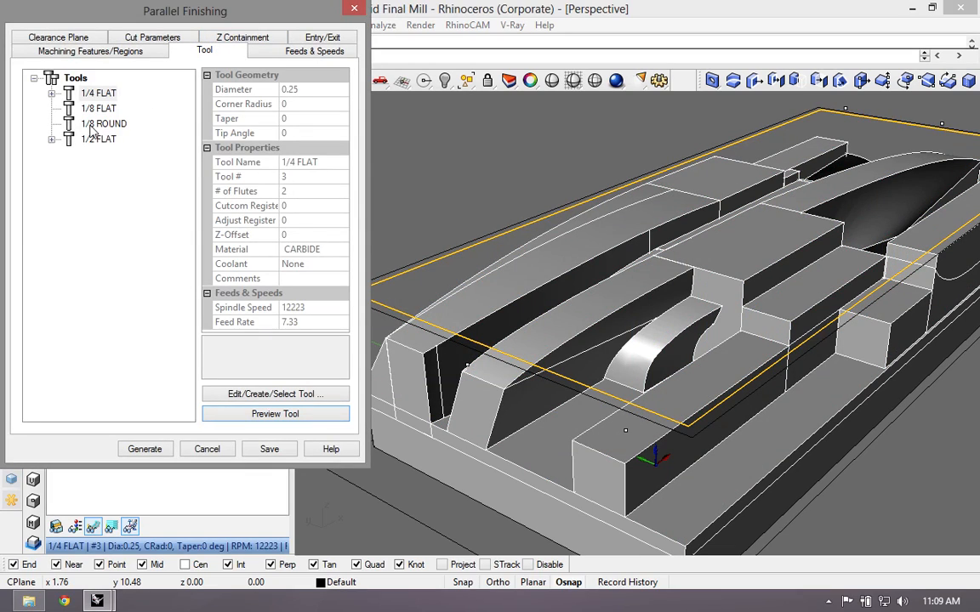
pyautogui.click(94, 125)
pyautogui.click(97, 108)
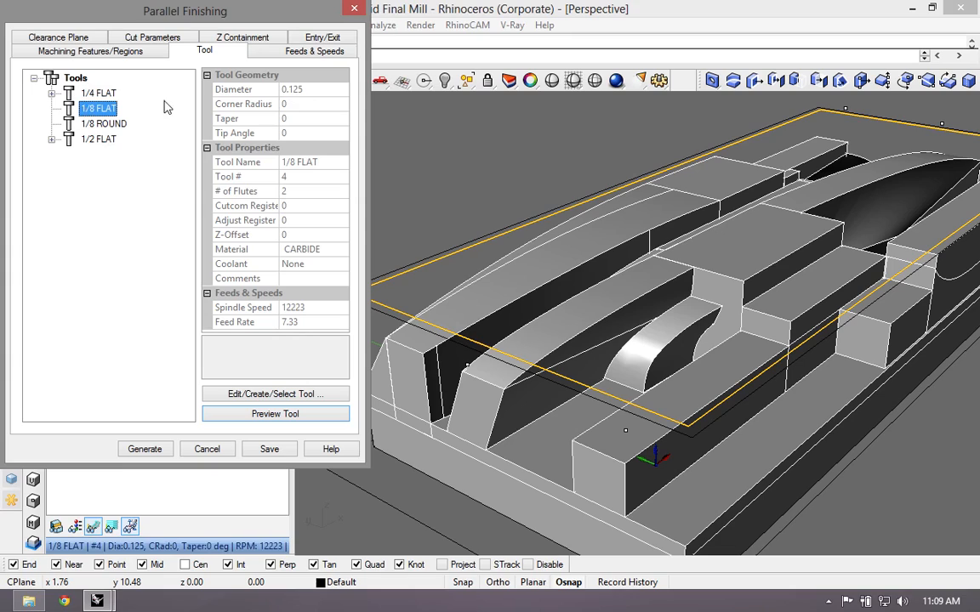
# Step: Review the parallel finishing clearance plane, cut parameters, Z containment and entry/exit settings, and generate the toolpath
pyautogui.click(68, 40)
pyautogui.click(152, 52)
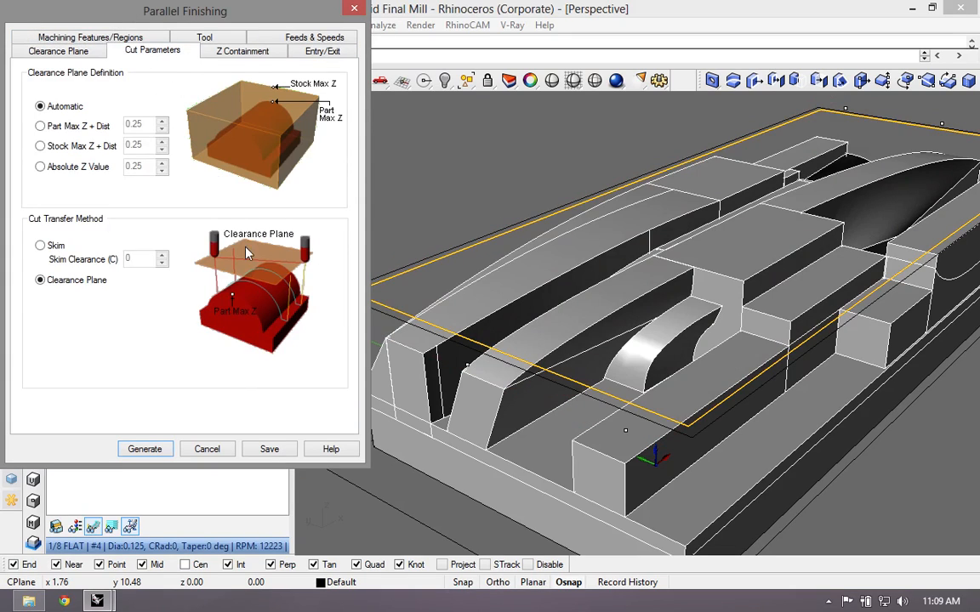
pyautogui.doubleClick(124, 332)
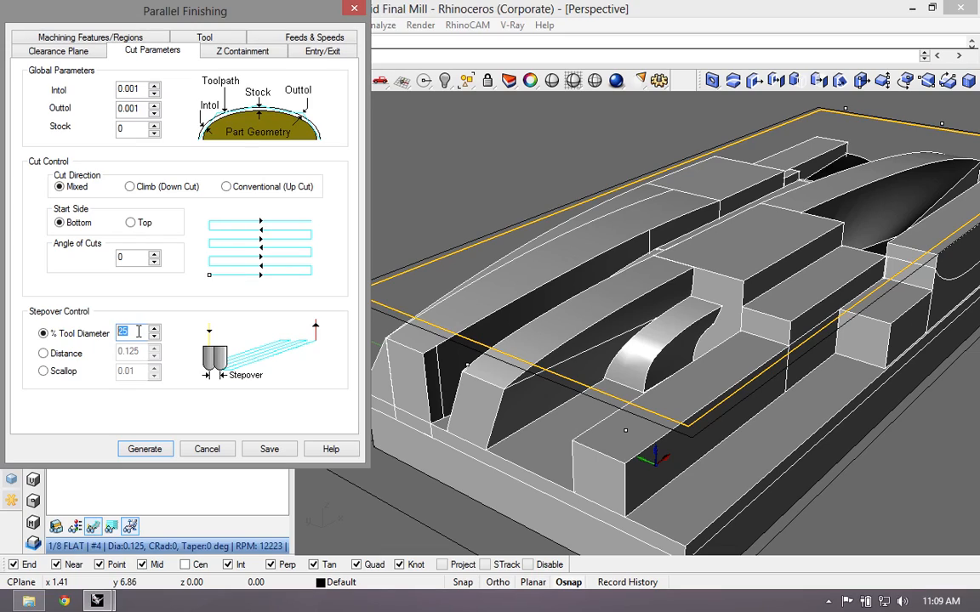
pyautogui.click(229, 56)
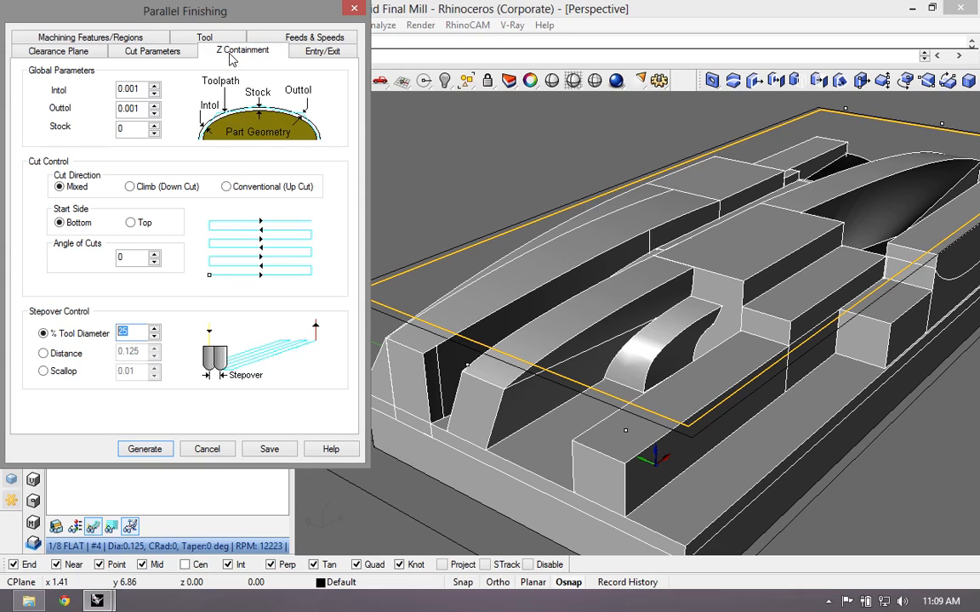
pyautogui.click(311, 55)
pyautogui.click(152, 51)
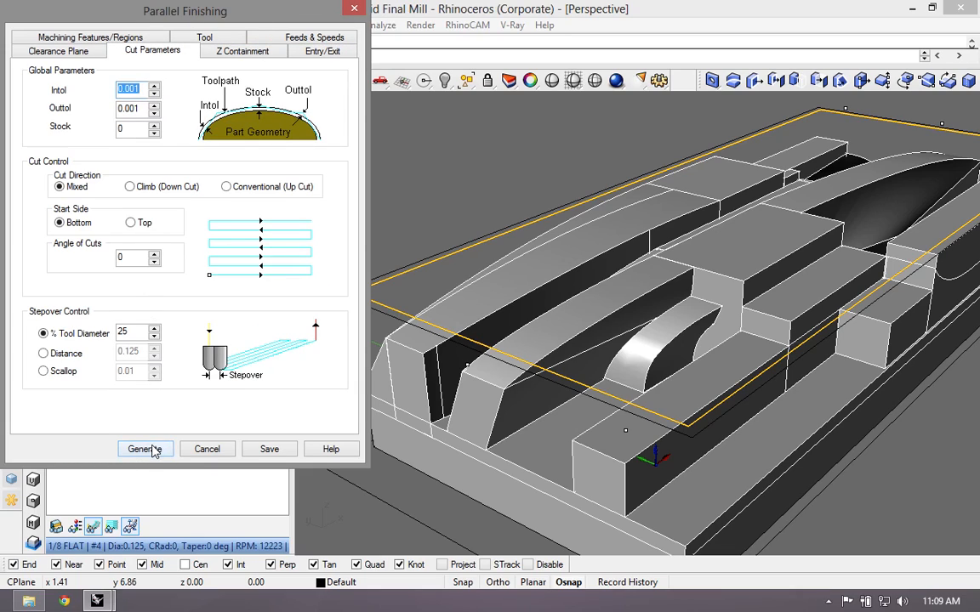
pyautogui.click(146, 449)
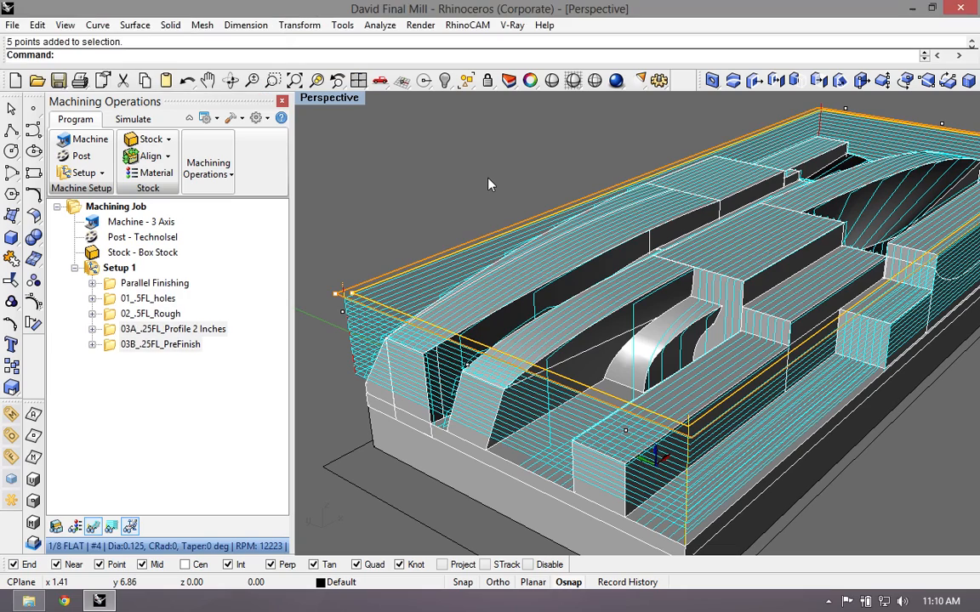
# Step: Rename the Parallel Finishing operation as 04_.125FL_Finish
pyautogui.click(157, 288)
pyautogui.write('04_')
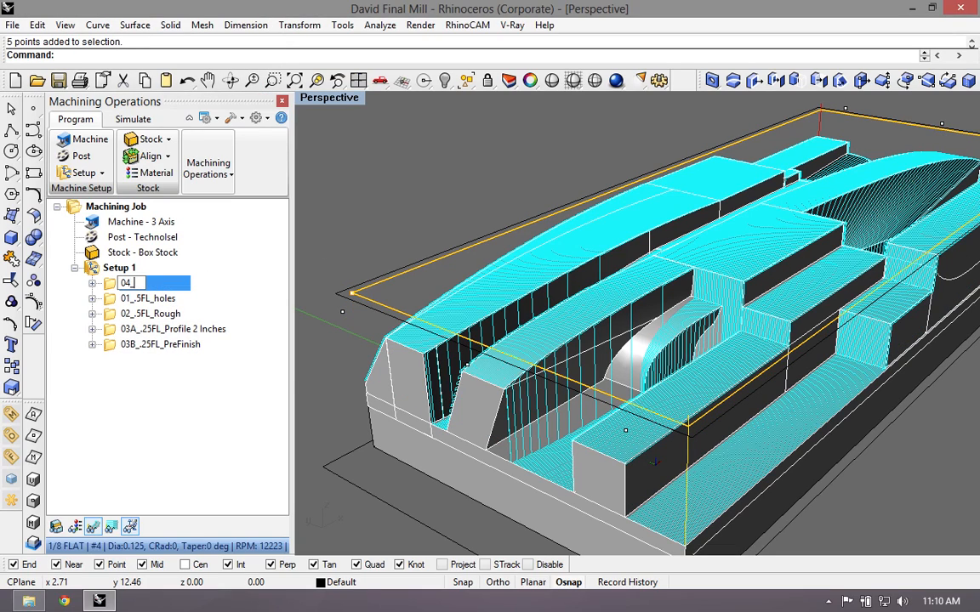
pyautogui.write('.125FL_')
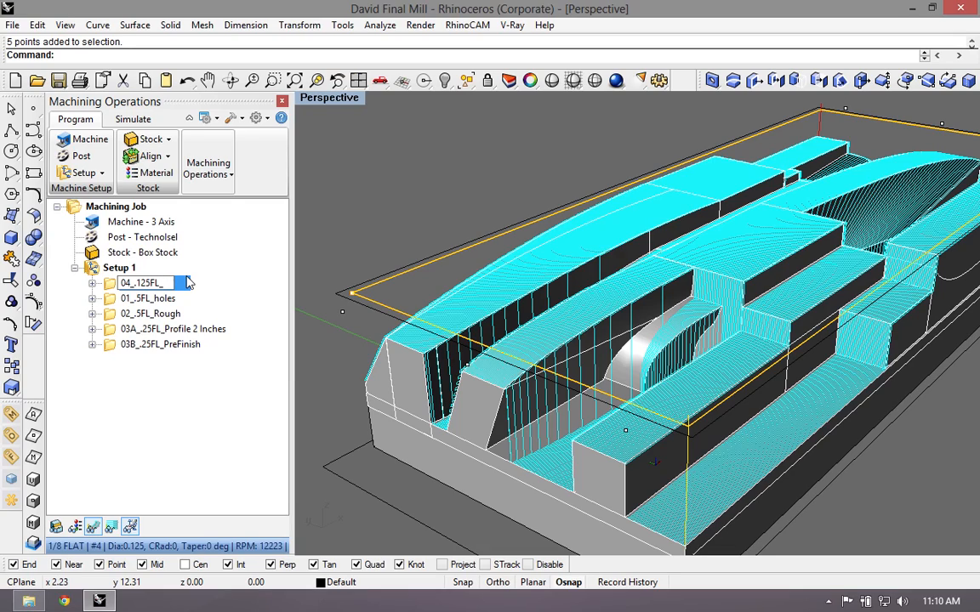
pyautogui.write('Finish')
# Step: Try to move the 04_.125FL_Finish operation below 03B_.25FL_PreFinish at the end of Setup 1
pyautogui.moveTo(111, 283); pyautogui.dragTo(120, 360)
pyautogui.click(111, 285)
pyautogui.moveTo(111, 283); pyautogui.dragTo(115, 350)
pyautogui.moveTo(111, 284); pyautogui.dragTo(113, 360)
pyautogui.click(177, 388)
pyautogui.moveTo(111, 285); pyautogui.dragTo(138, 358)
pyautogui.click(146, 284)
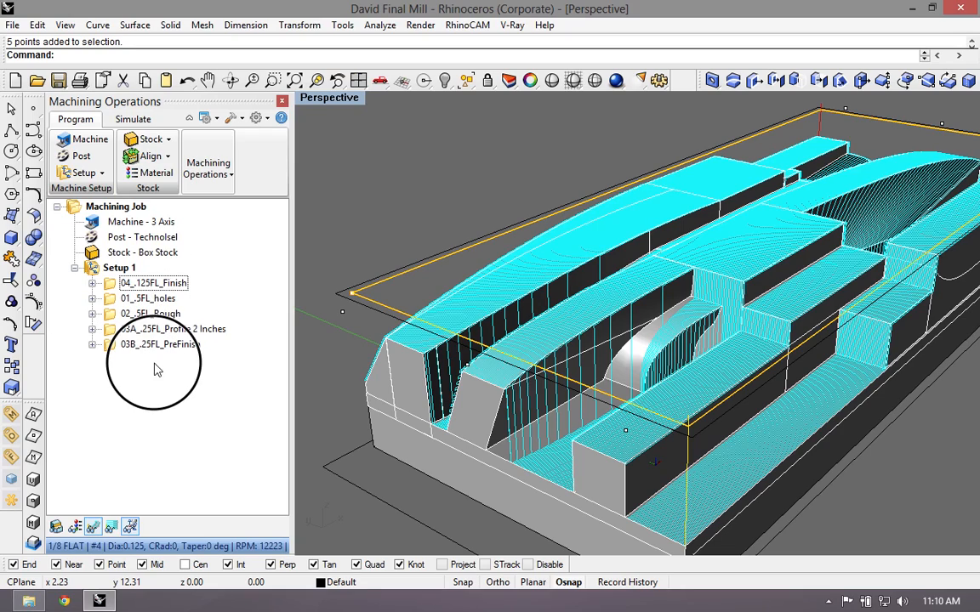
pyautogui.click(113, 287)
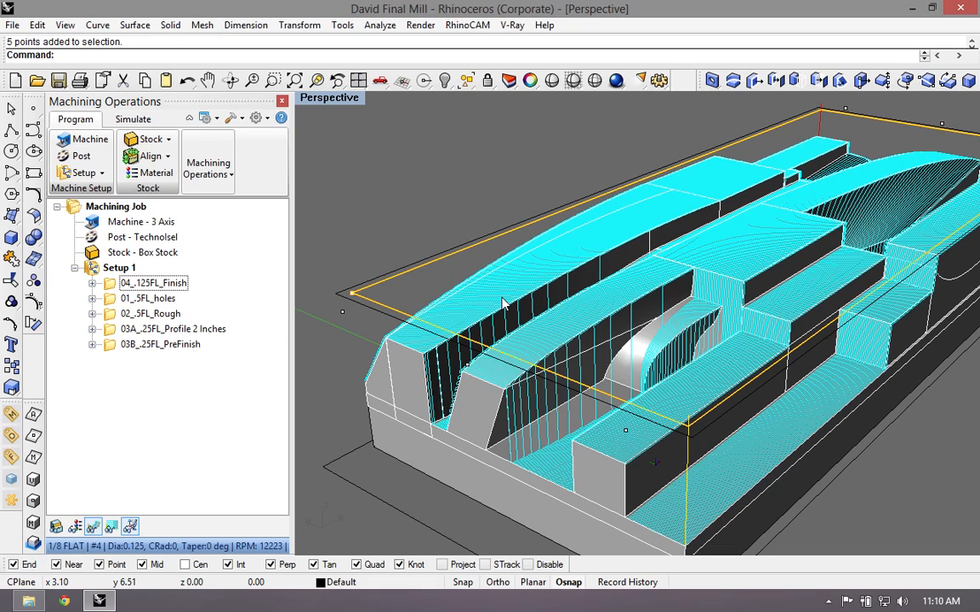
pyautogui.scroll(-2, 465, 291)
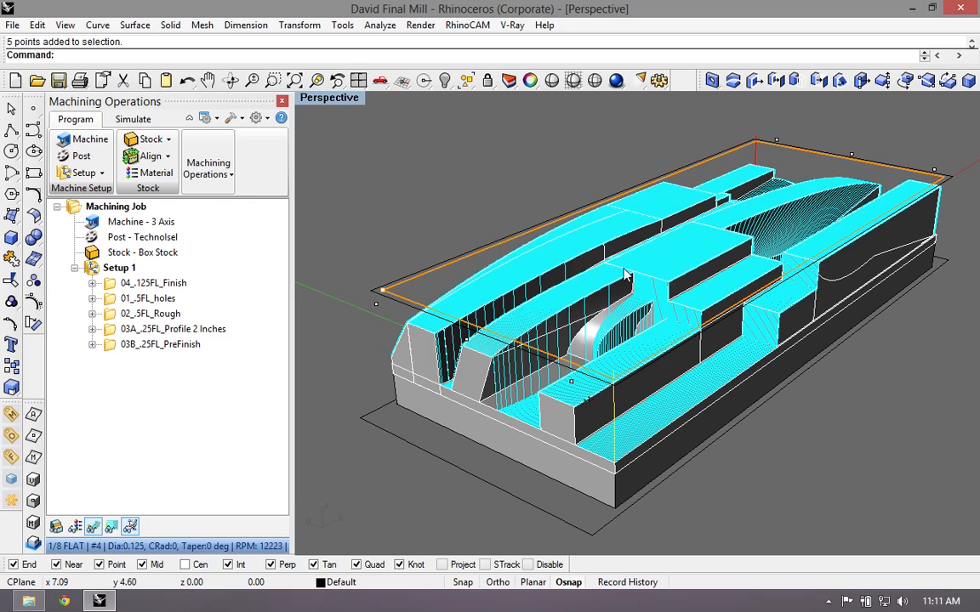
pyautogui.moveTo(549, 228); pyautogui.dragTo(350, 221, button='right')
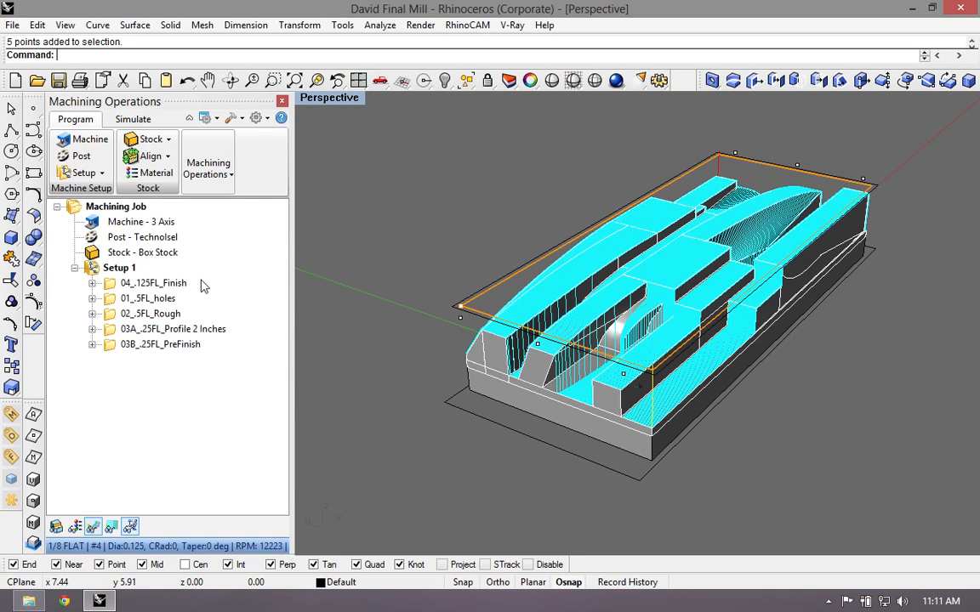